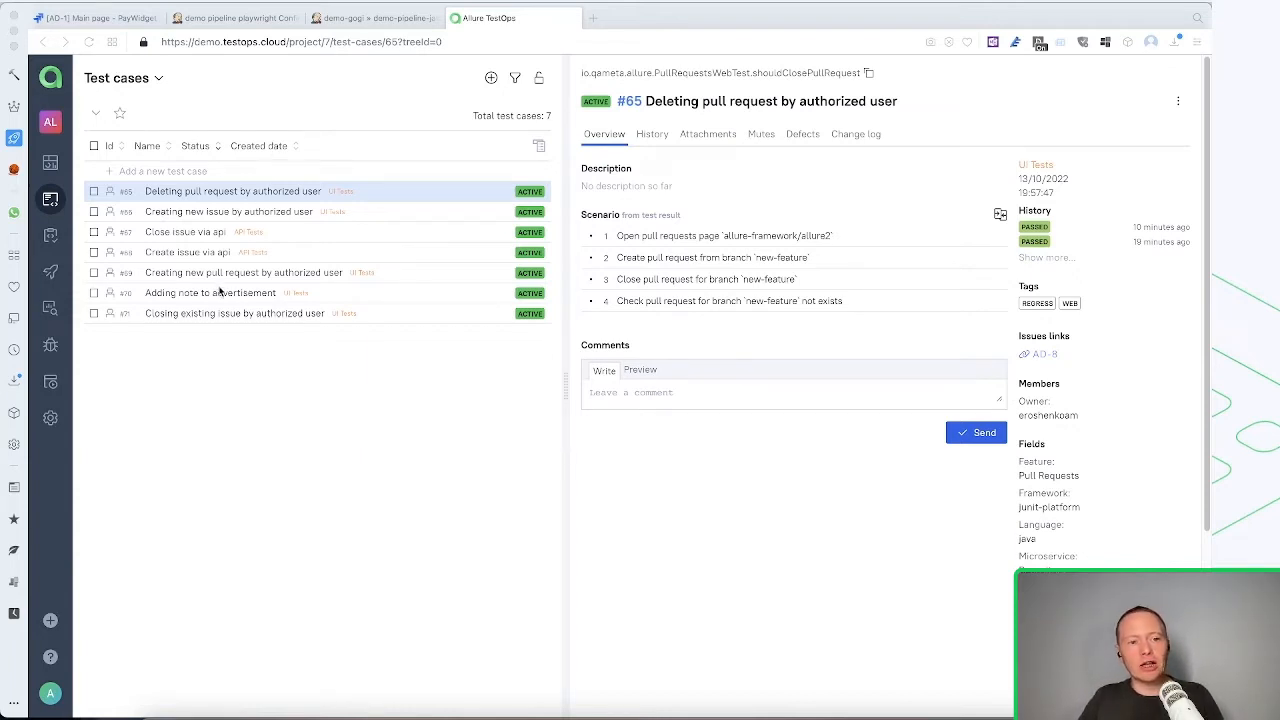
Open the test results of launch demo-pipeline-java-junit5 - #168 and view the result of "Adding note to advertisement"
{"action": "left_click", "coordinate": [52, 271]}
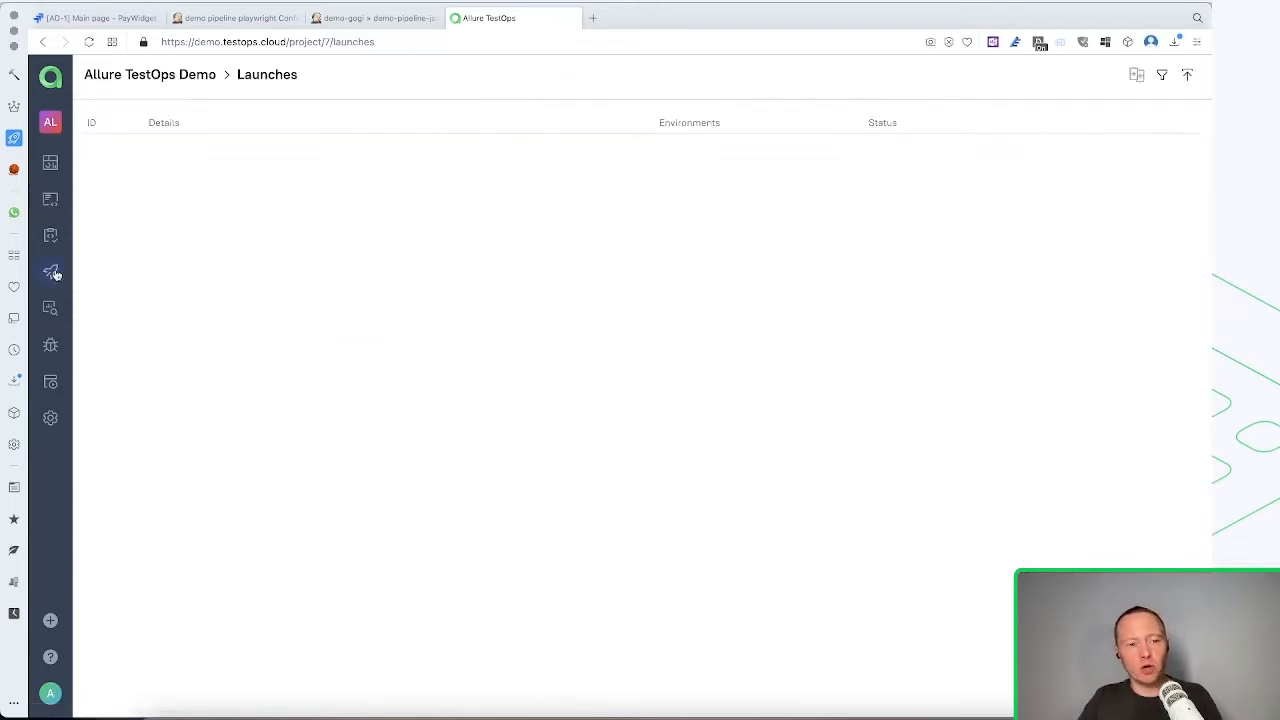
{"action": "left_click", "coordinate": [285, 152]}
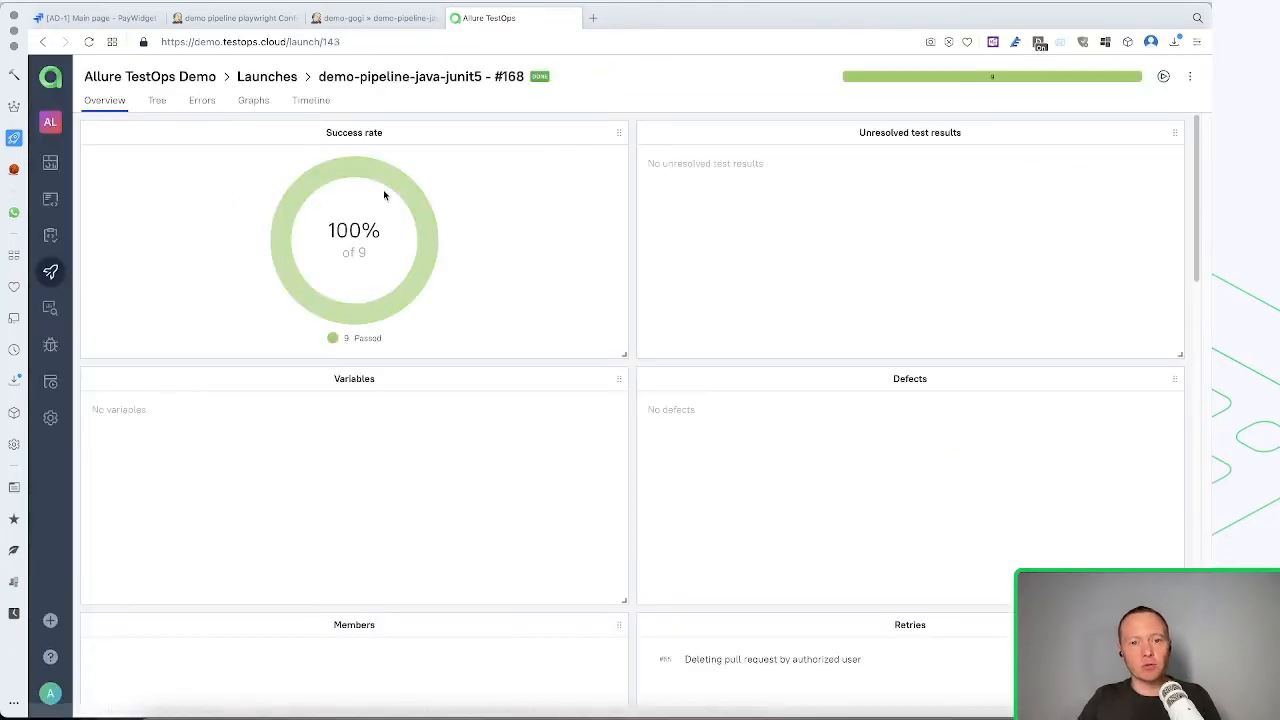
{"action": "left_click", "coordinate": [157, 102]}
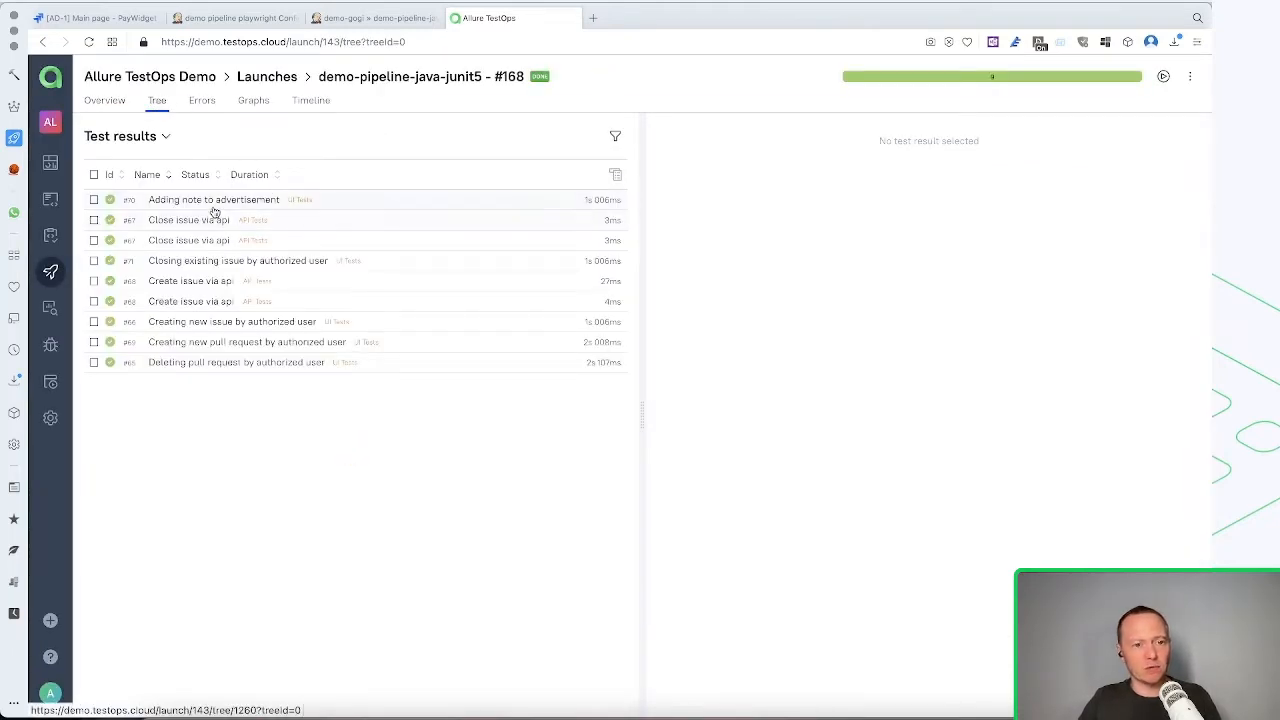
{"action": "left_click", "coordinate": [212, 204]}
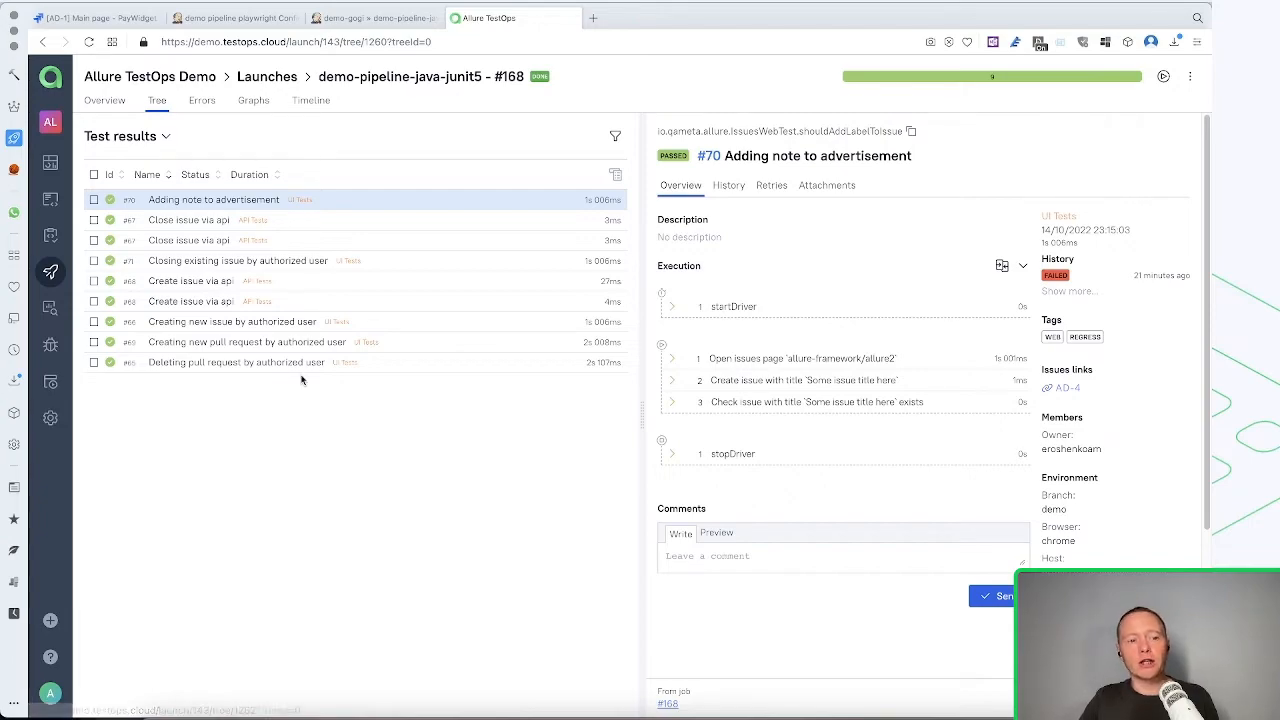
Switch to Jenkins and go from the build's console output to the demo-pipeline-java-junit5 pipeline overview
{"action": "left_click", "coordinate": [366, 19]}
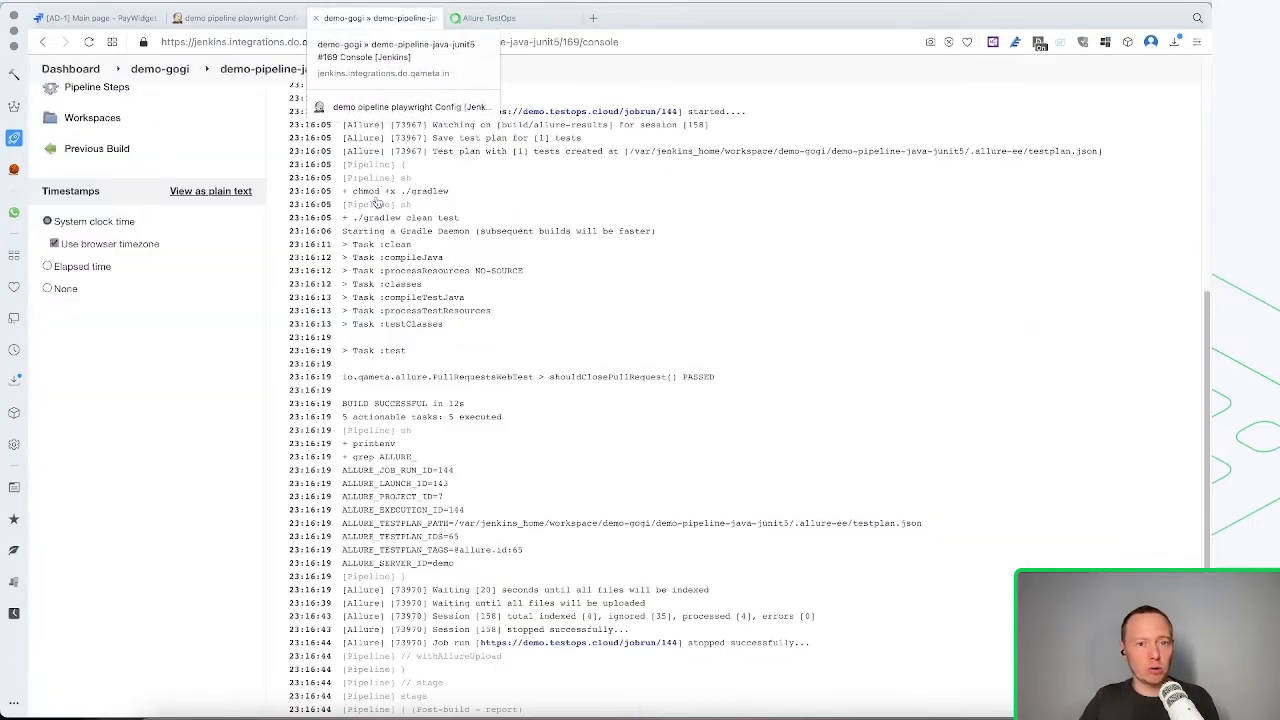
{"action": "scroll", "coordinate": [103, 217], "scroll_direction": "up", "scroll_amount": 10}
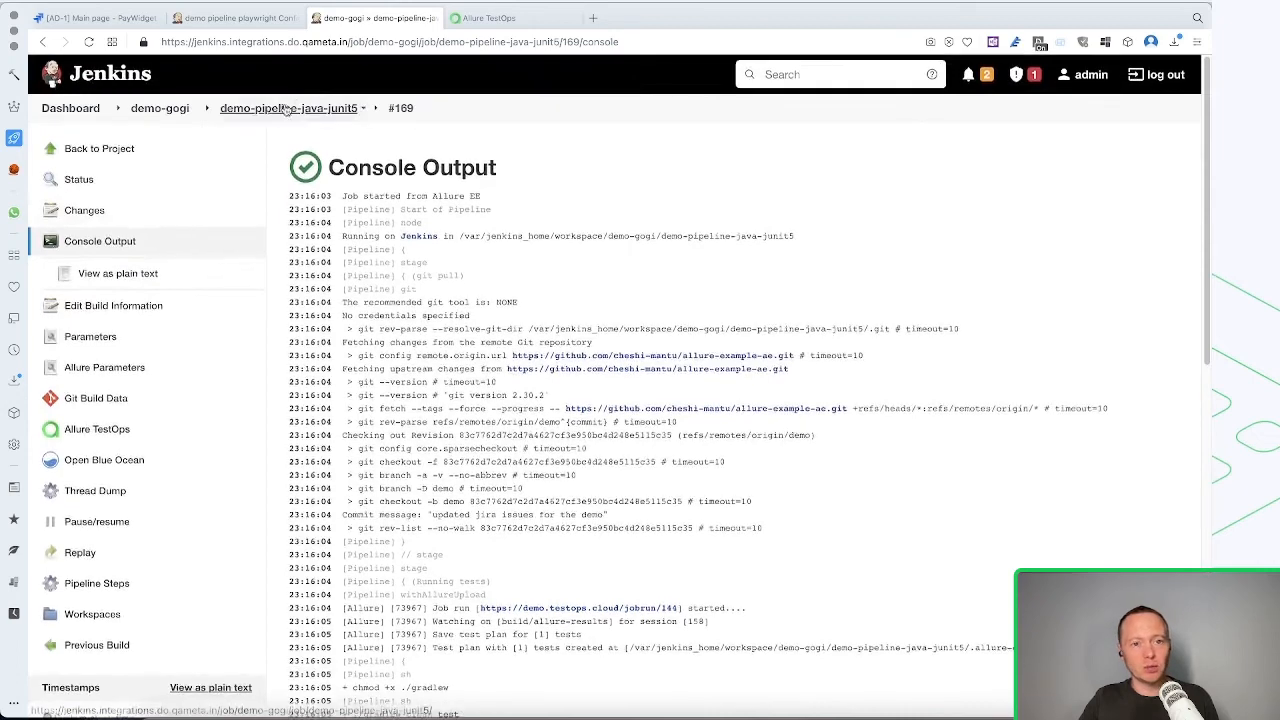
{"action": "left_click", "coordinate": [288, 108]}
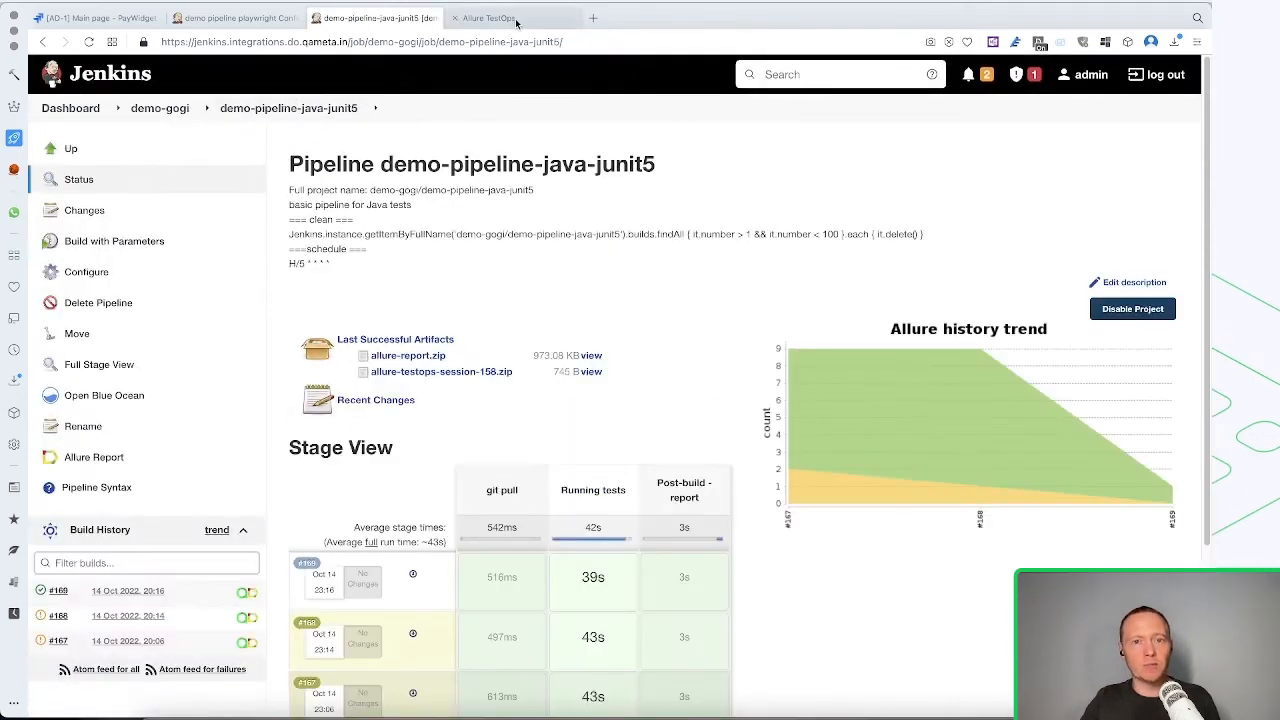
Return to Allure TestOps and view the project's jobs, checking the Jenkins pipeline linked to job #750
{"action": "left_click", "coordinate": [520, 20]}
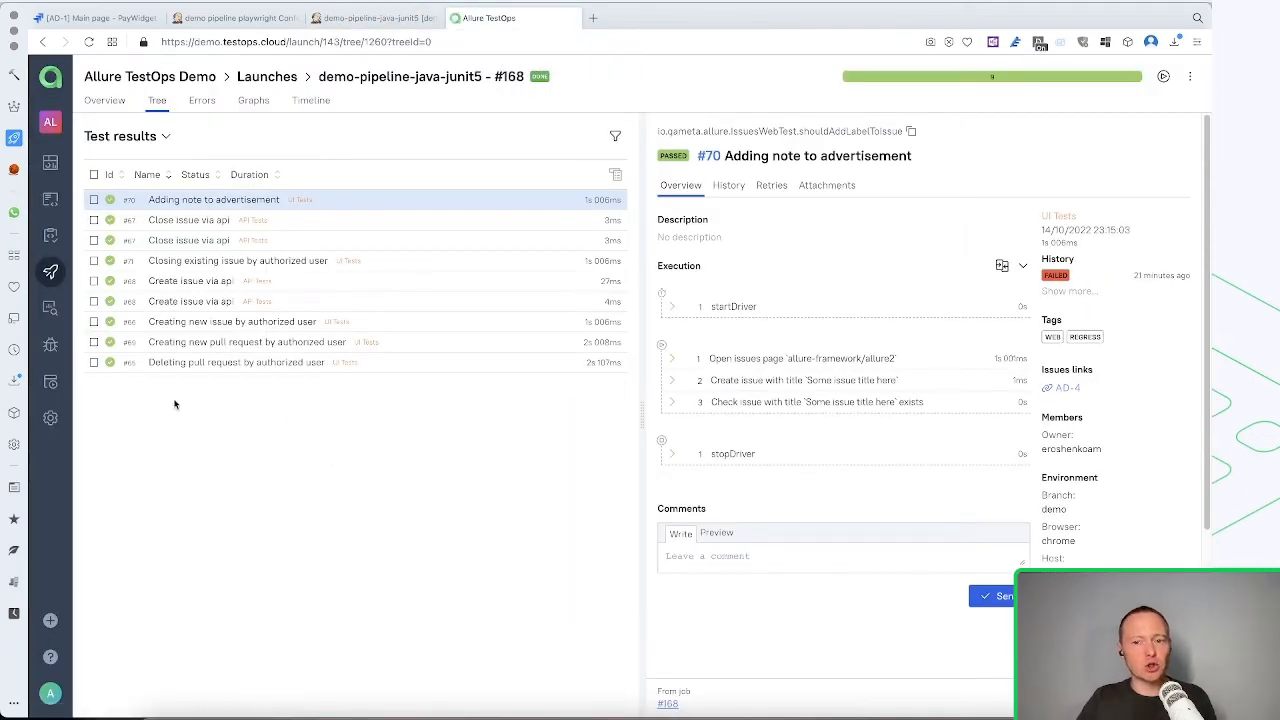
{"action": "left_click", "coordinate": [52, 386]}
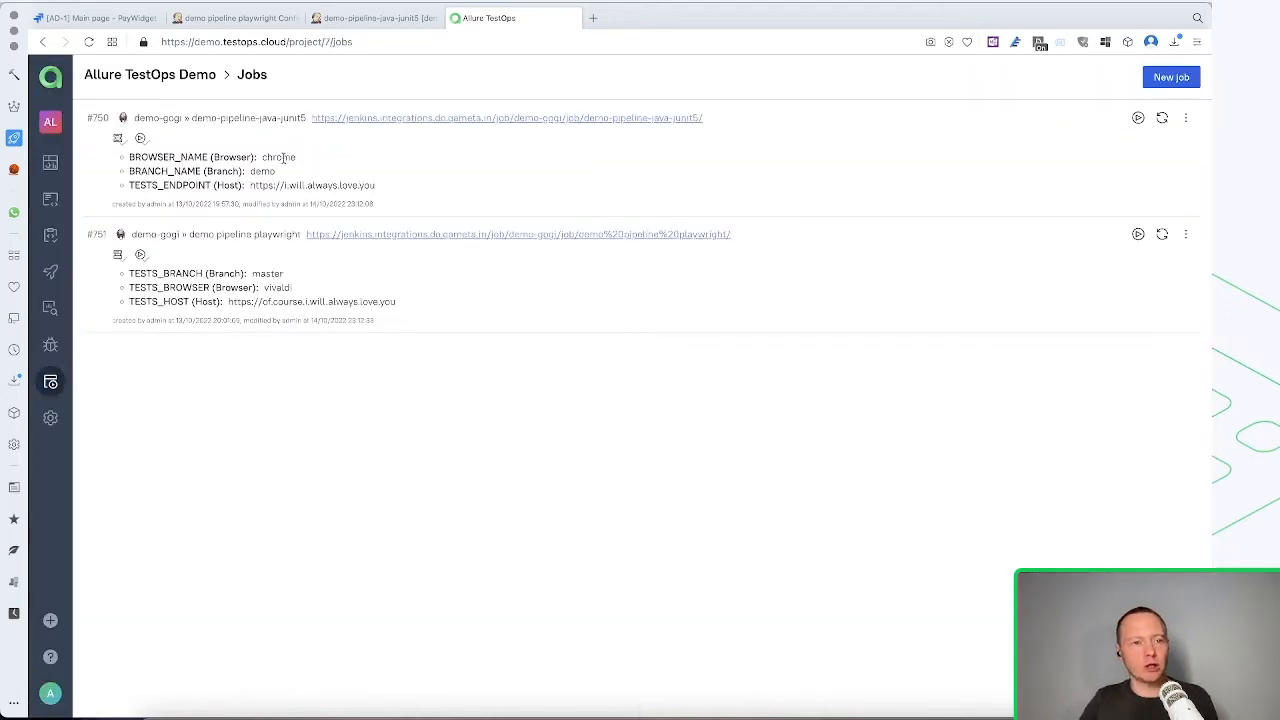
{"action": "left_click", "coordinate": [513, 119]}
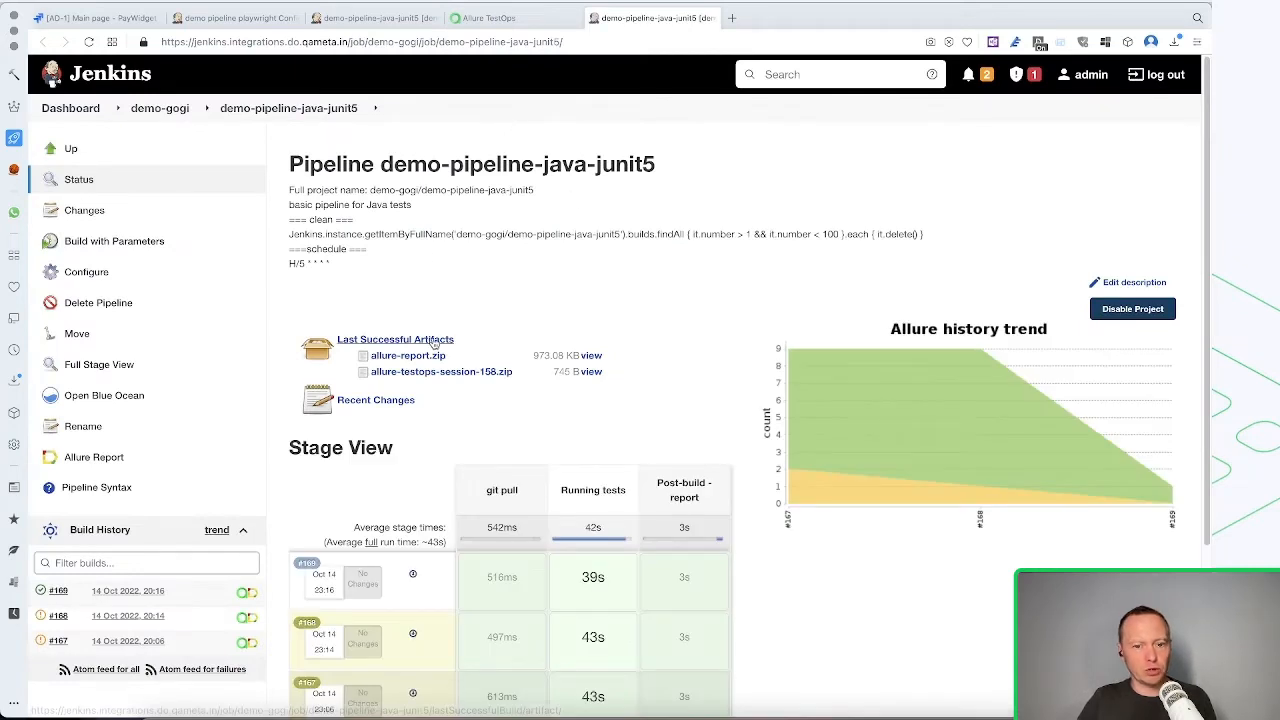
{"action": "left_click", "coordinate": [593, 18]}
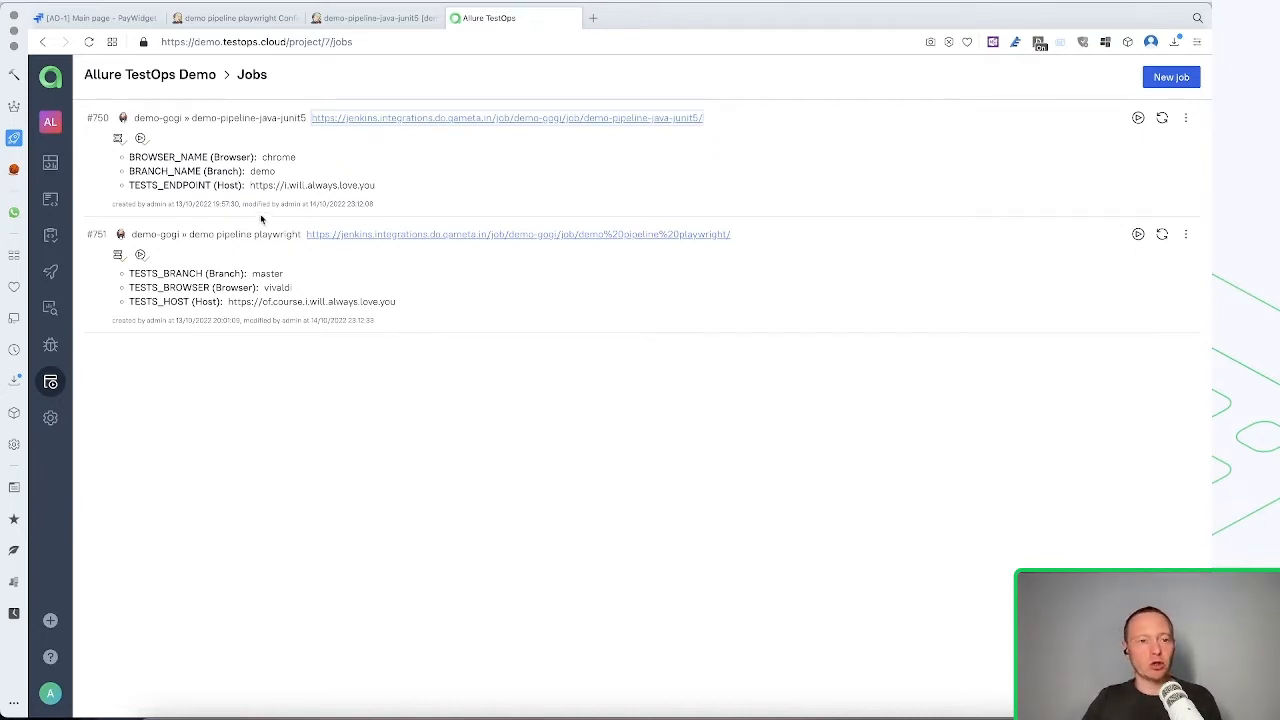
Look over the project's test cases and compare them with the demo-pipeline-java-junit5 pipeline in Jenkins
{"action": "left_click", "coordinate": [50, 199]}
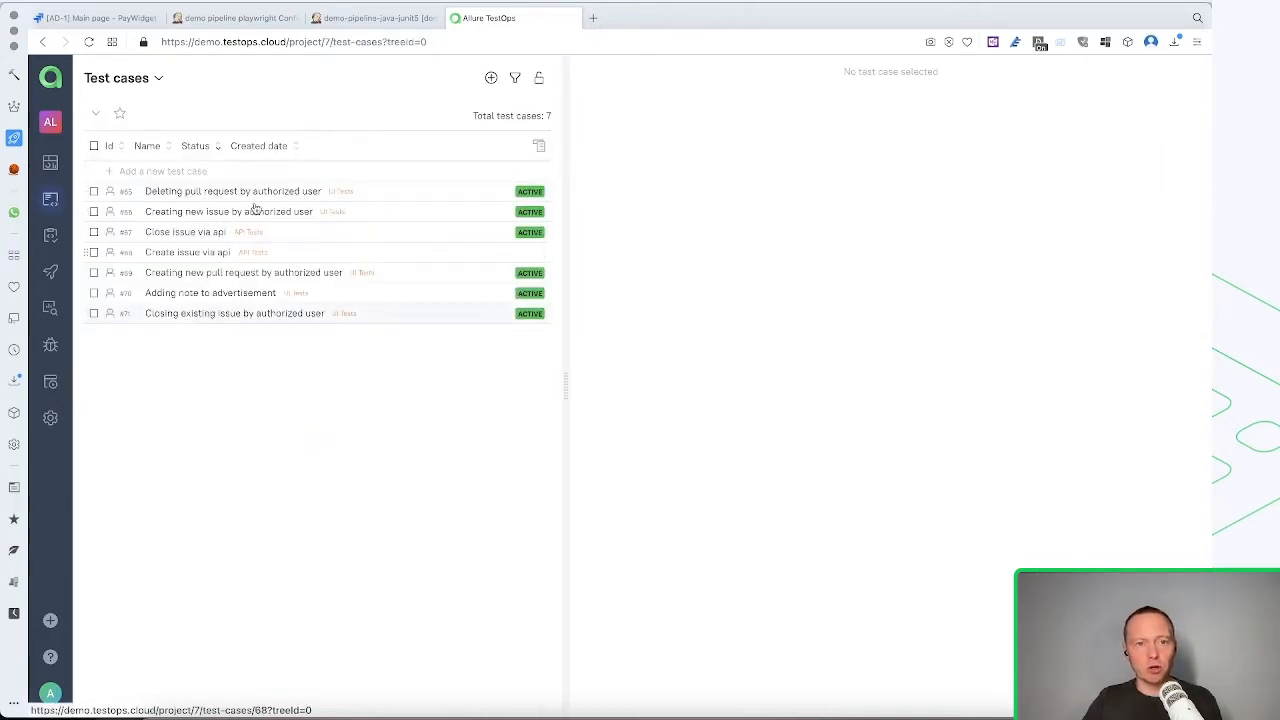
{"action": "left_click", "coordinate": [332, 19]}
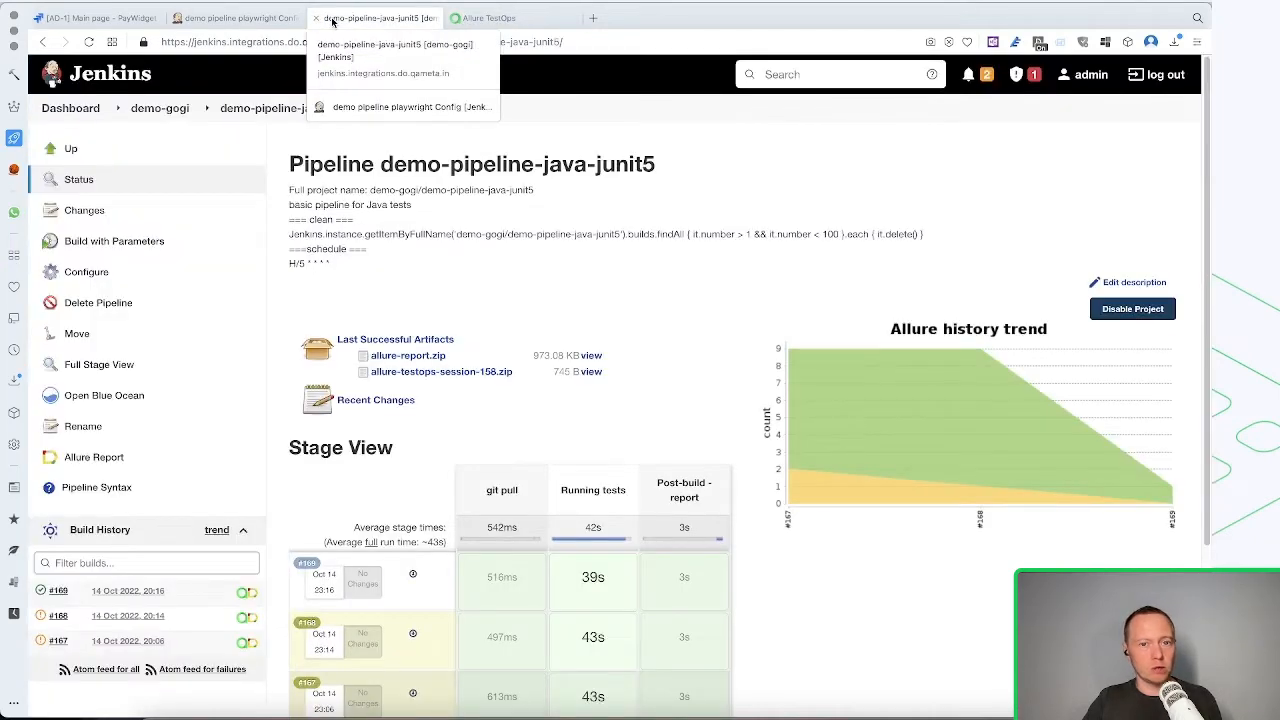
{"action": "left_click", "coordinate": [476, 20]}
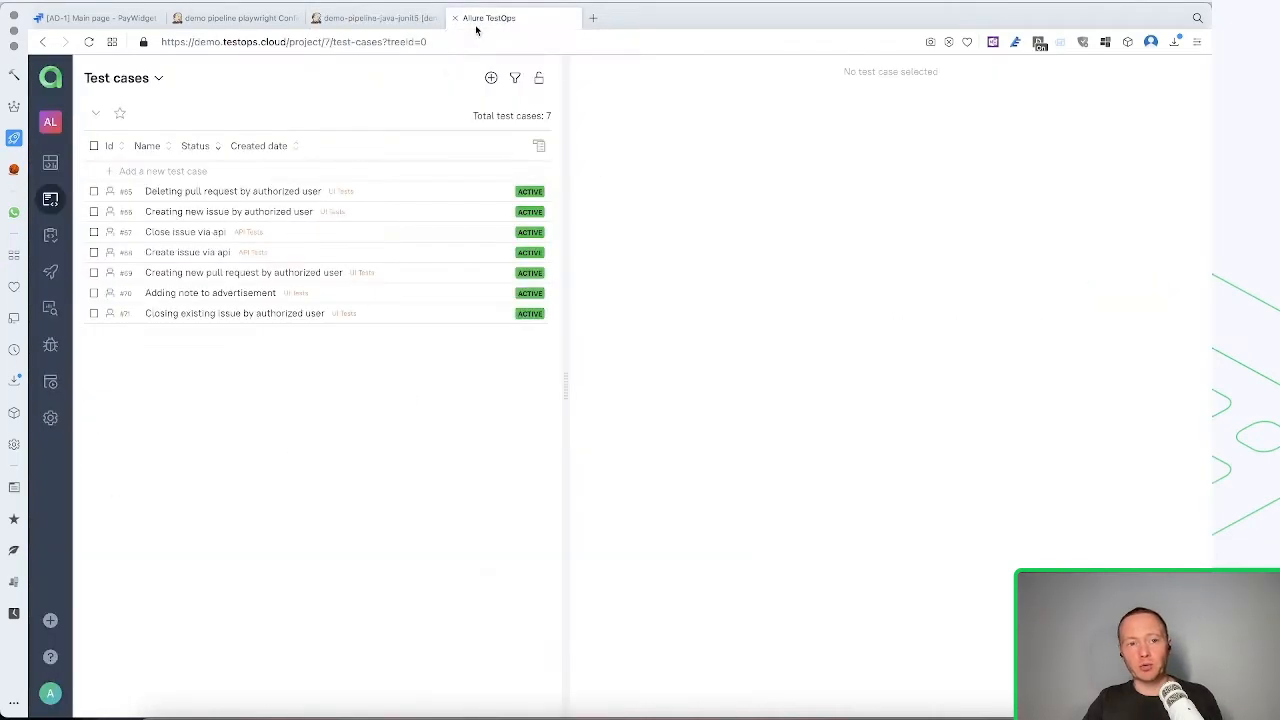
Set up a run of the demo-pipeline-java-junit5 job and tag the launch with demo and RELEASE:1-2-3
{"action": "left_click", "coordinate": [50, 381]}
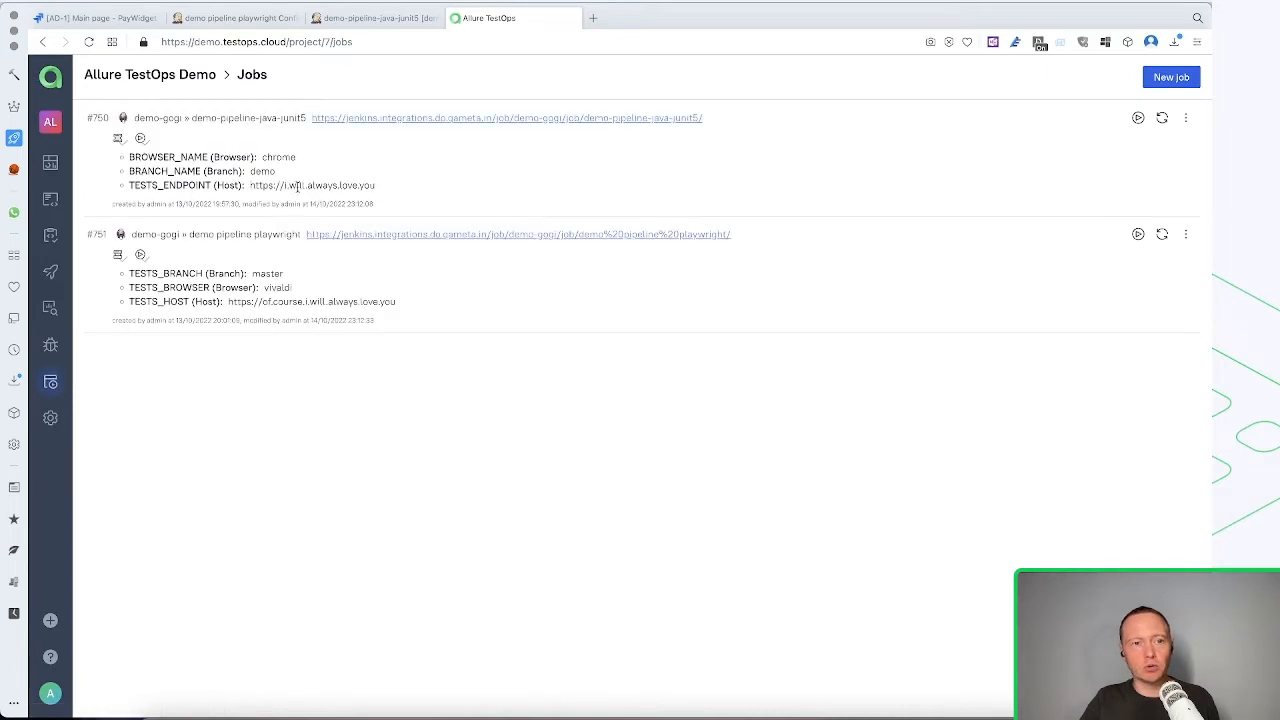
{"action": "left_click", "coordinate": [1138, 117]}
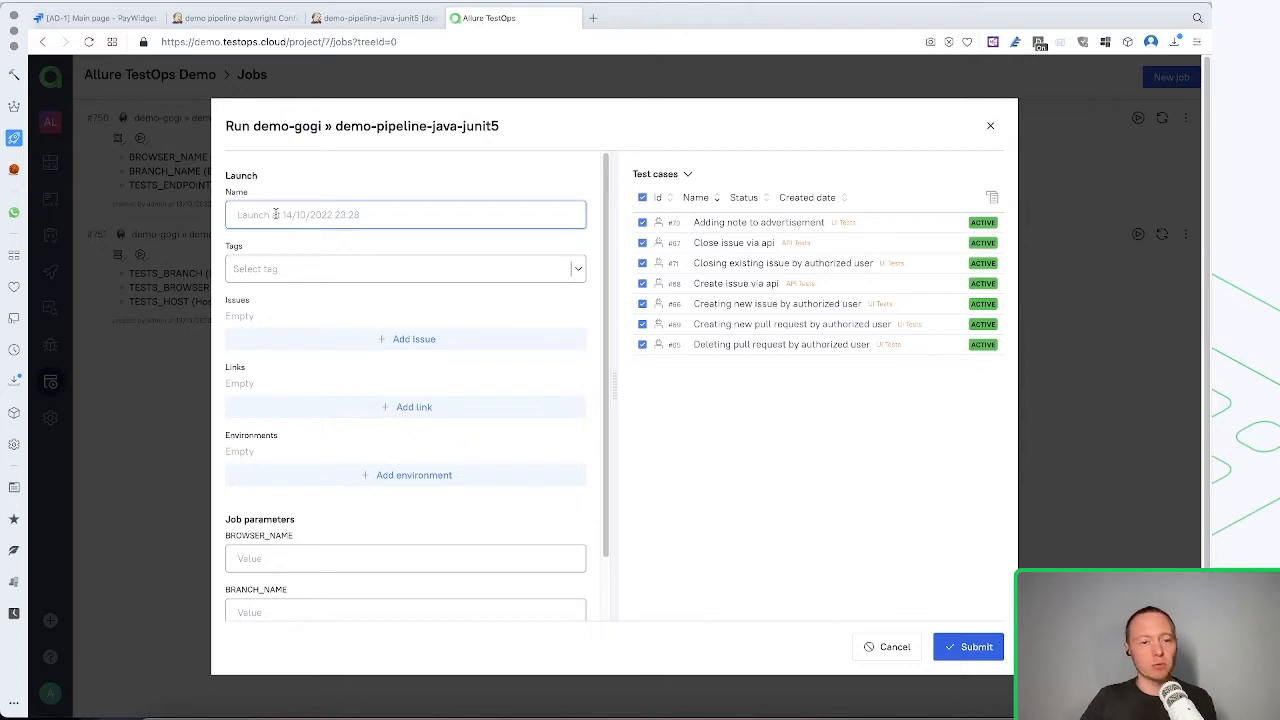
{"action": "left_click", "coordinate": [577, 270]}
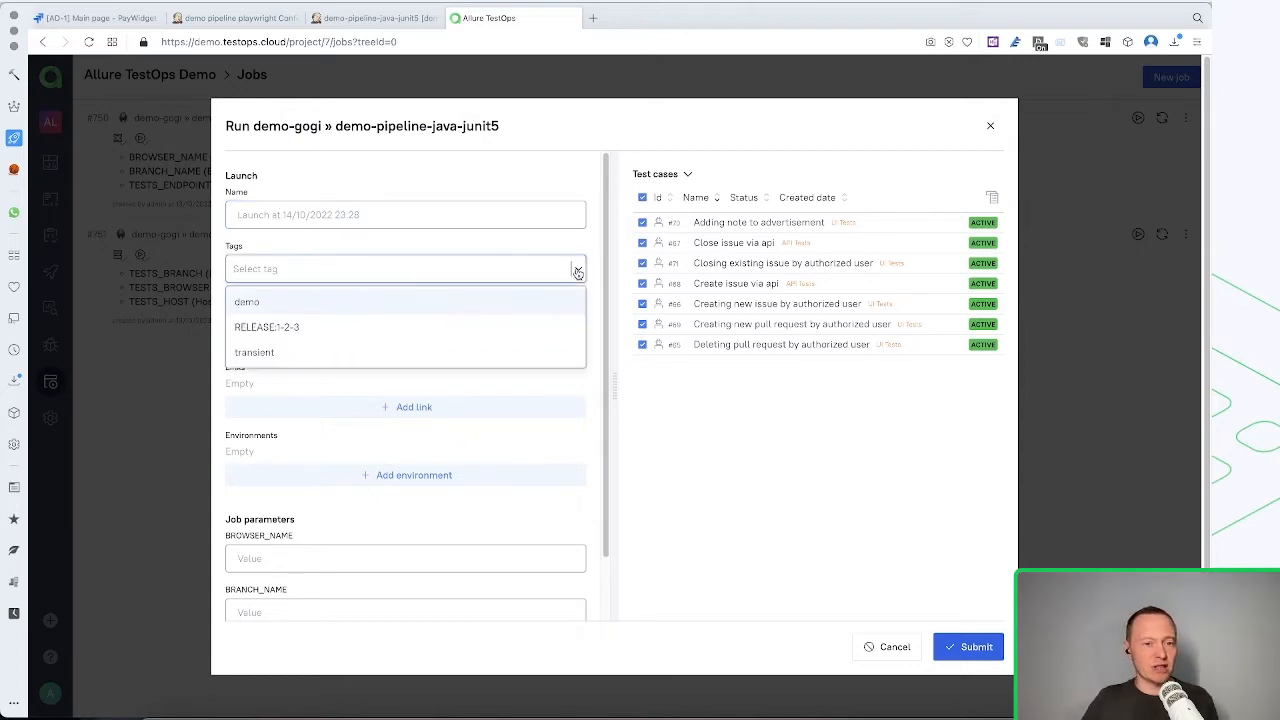
{"action": "left_click", "coordinate": [265, 304]}
{"action": "left_click", "coordinate": [312, 272]}
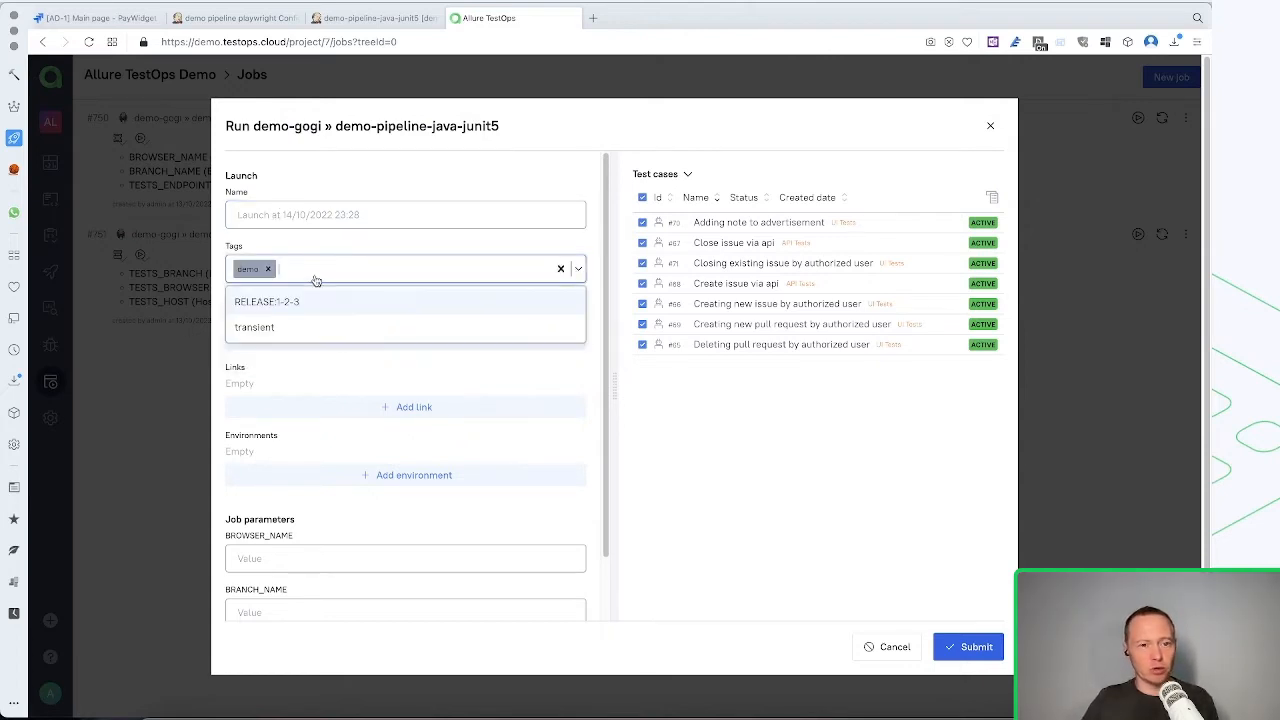
{"action": "left_click", "coordinate": [285, 299]}
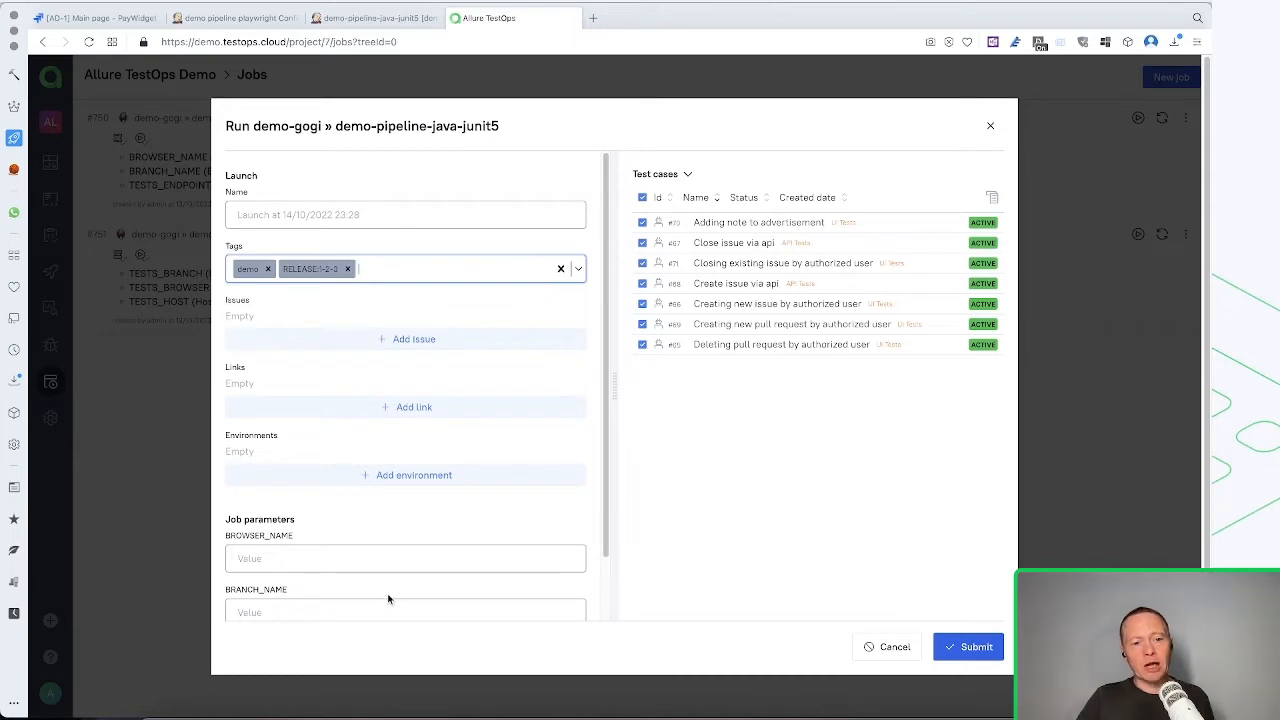
Start a new environment entry for the launch in the job's run settings
{"action": "scroll", "coordinate": [390, 598], "scroll_direction": "down", "scroll_amount": 2}
{"action": "scroll", "coordinate": [333, 445], "scroll_direction": "up", "scroll_amount": 2}
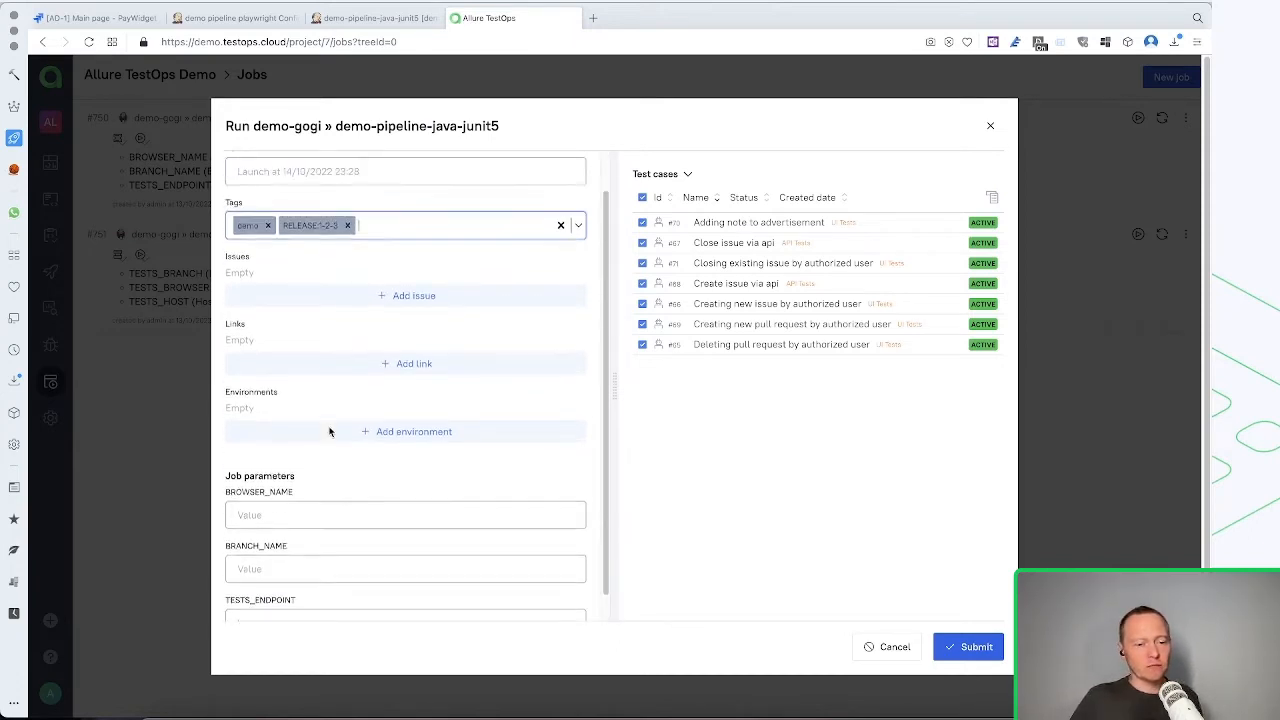
{"action": "left_click", "coordinate": [402, 476]}
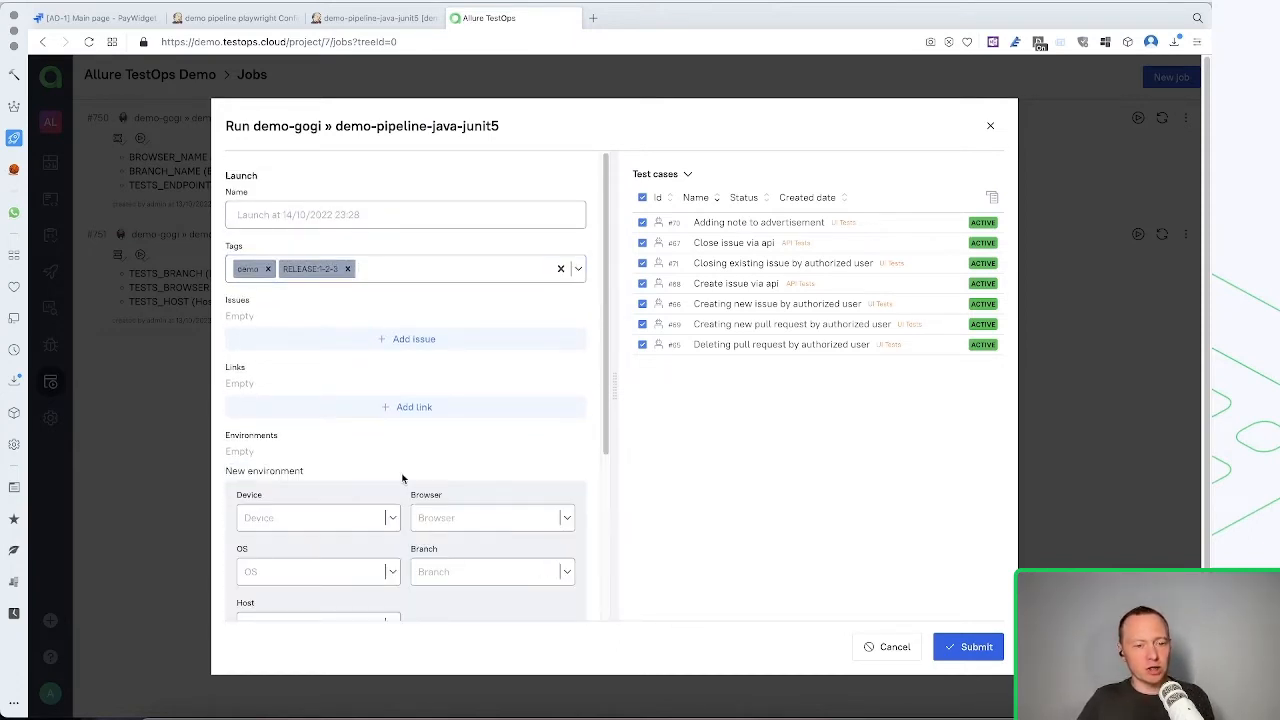
{"action": "scroll", "coordinate": [402, 478], "scroll_direction": "down", "scroll_amount": 4}
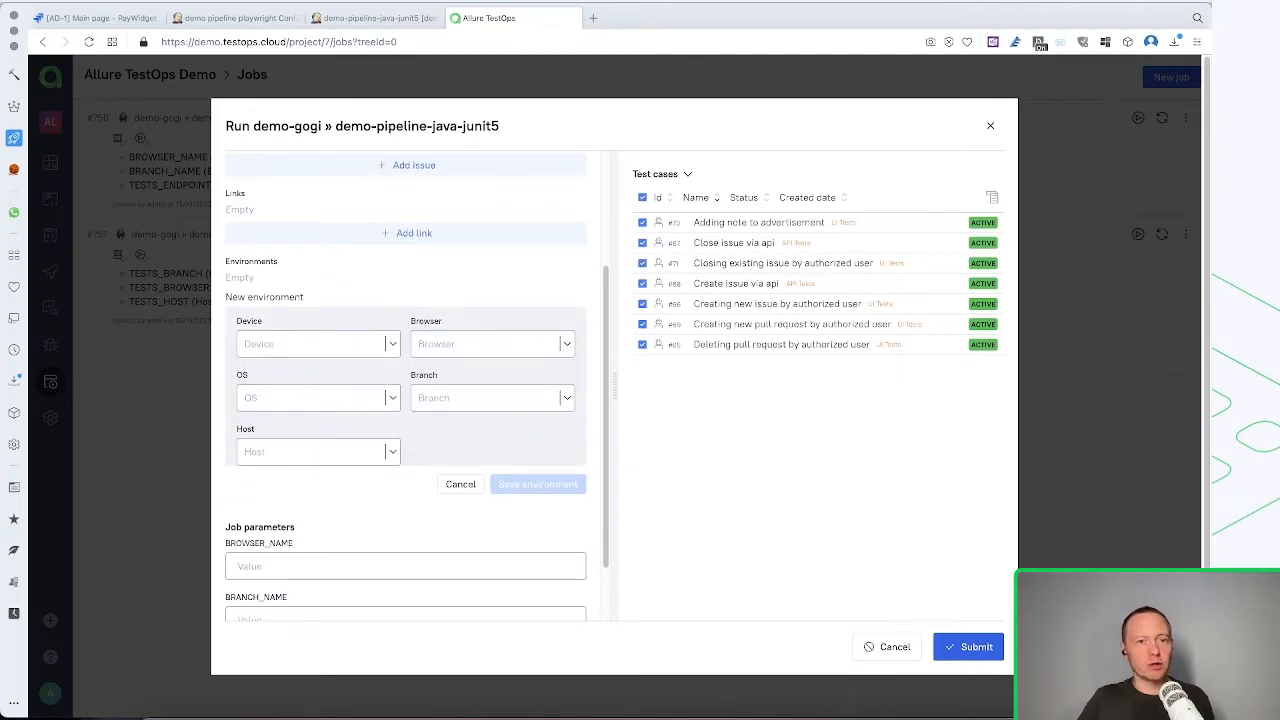
Check the pipeline's configuration and build parameters in Jenkins, then return to the run settings in Allure TestOps
{"action": "left_click", "coordinate": [370, 18]}
{"action": "left_click", "coordinate": [100, 272]}
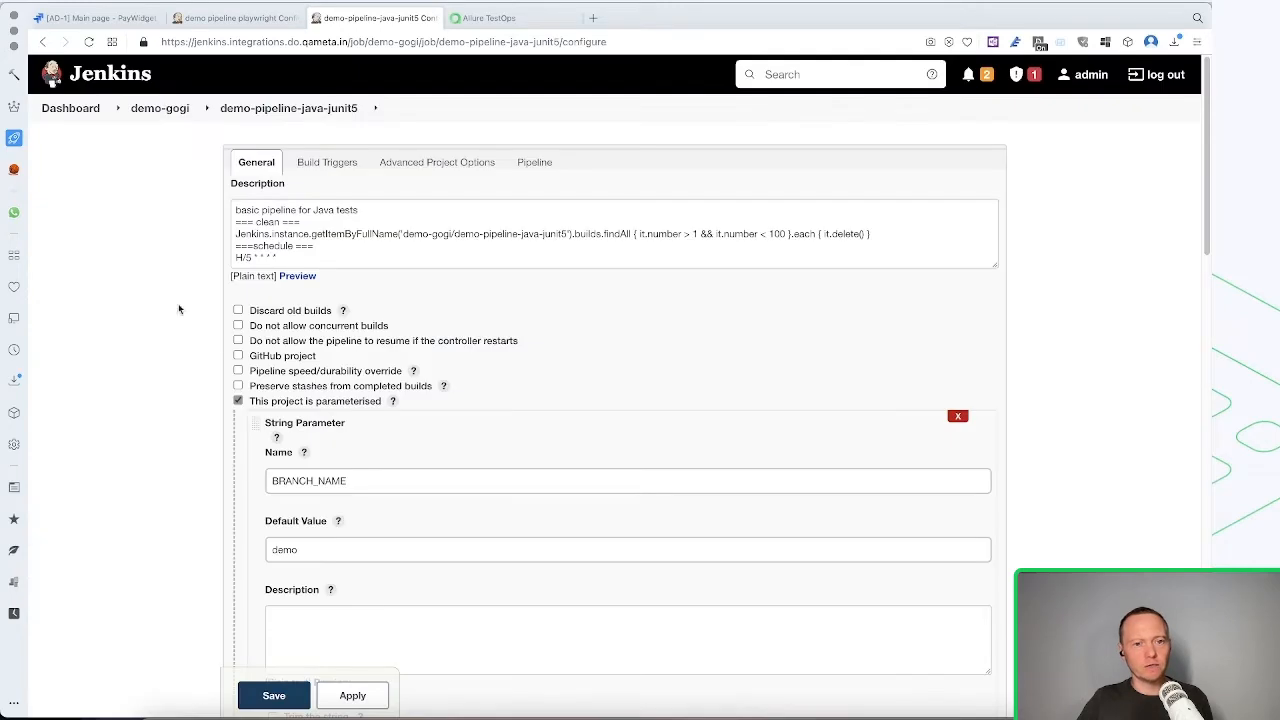
{"action": "left_click", "coordinate": [42, 41]}
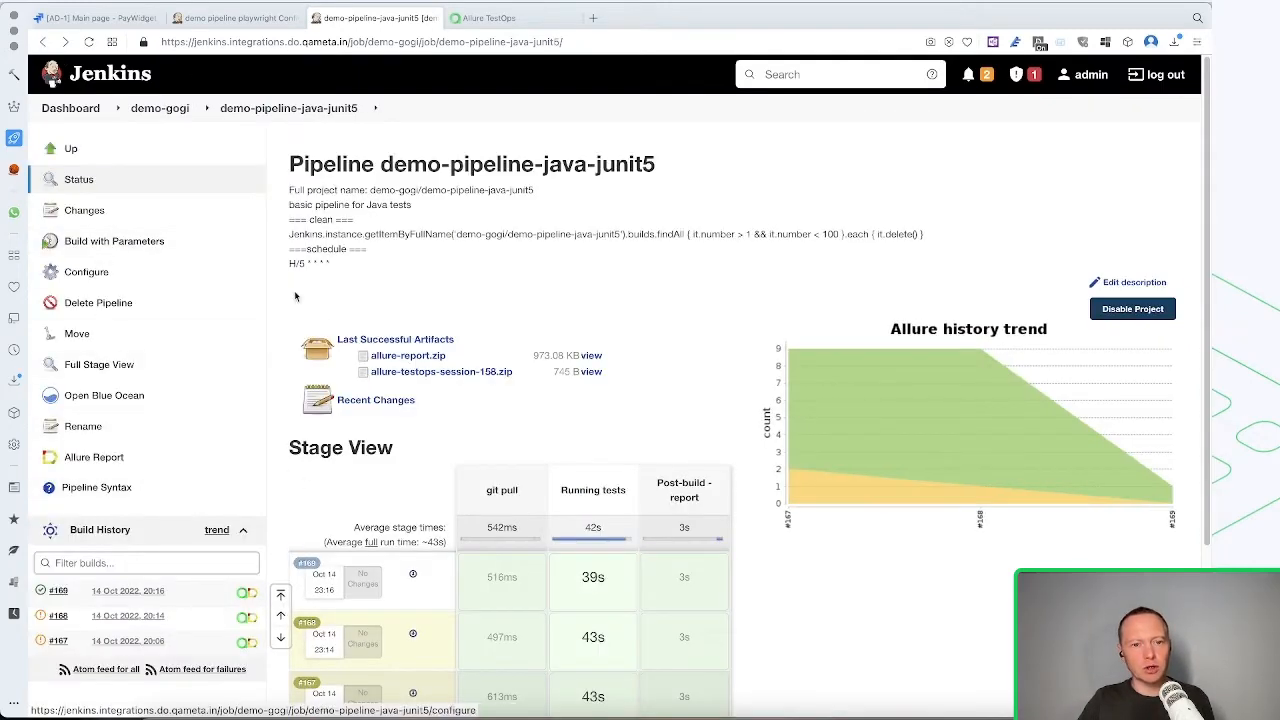
{"action": "left_click", "coordinate": [114, 245]}
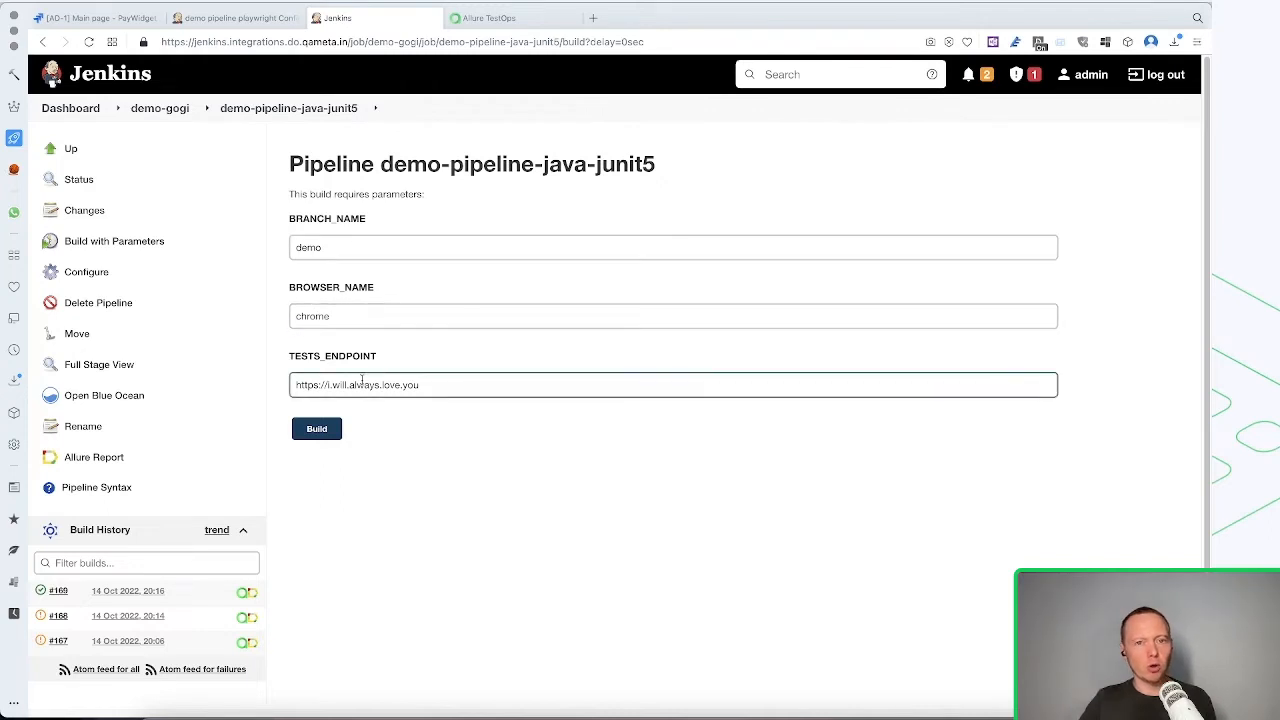
{"action": "left_click", "coordinate": [515, 20]}
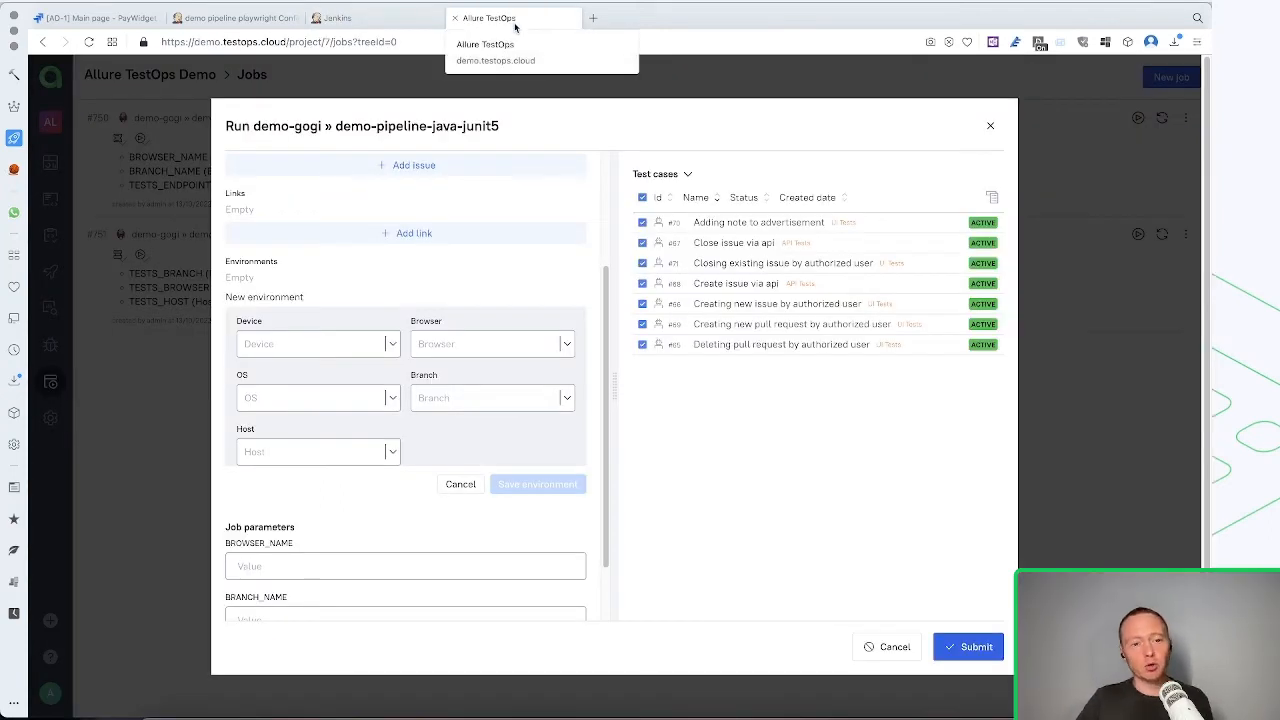
{"action": "left_click", "coordinate": [461, 350]}
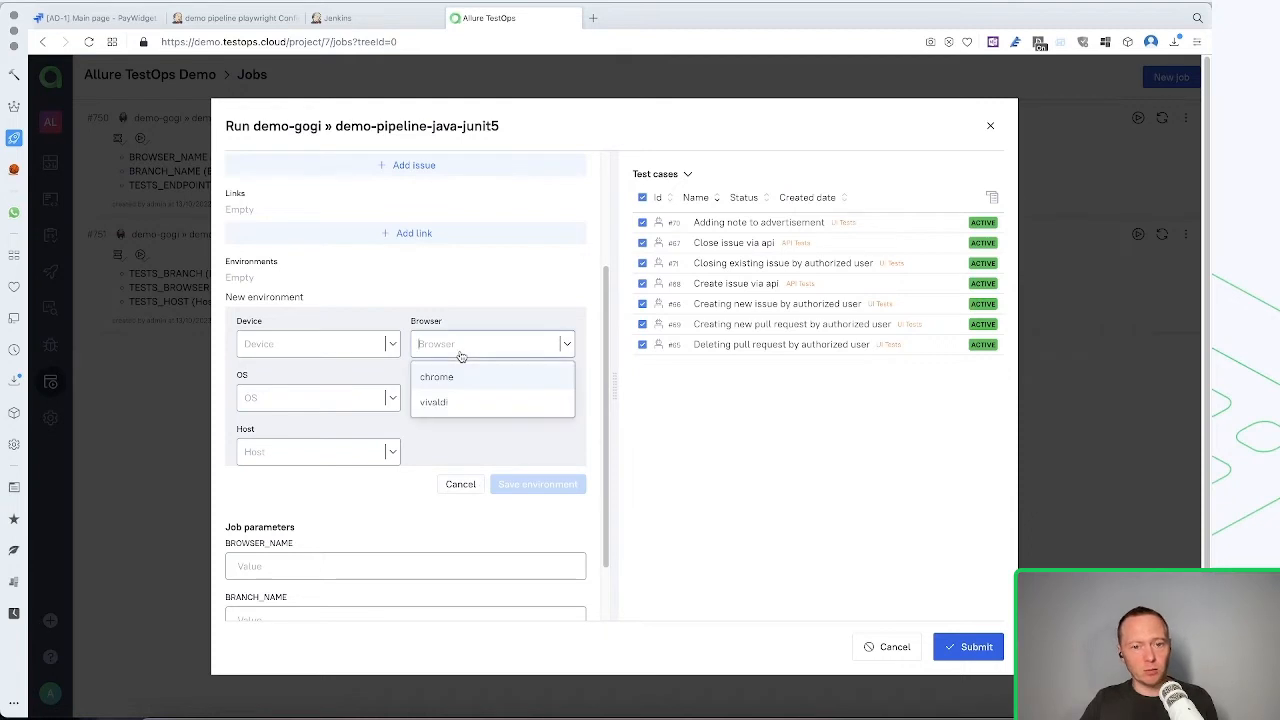
{"action": "left_click", "coordinate": [452, 410]}
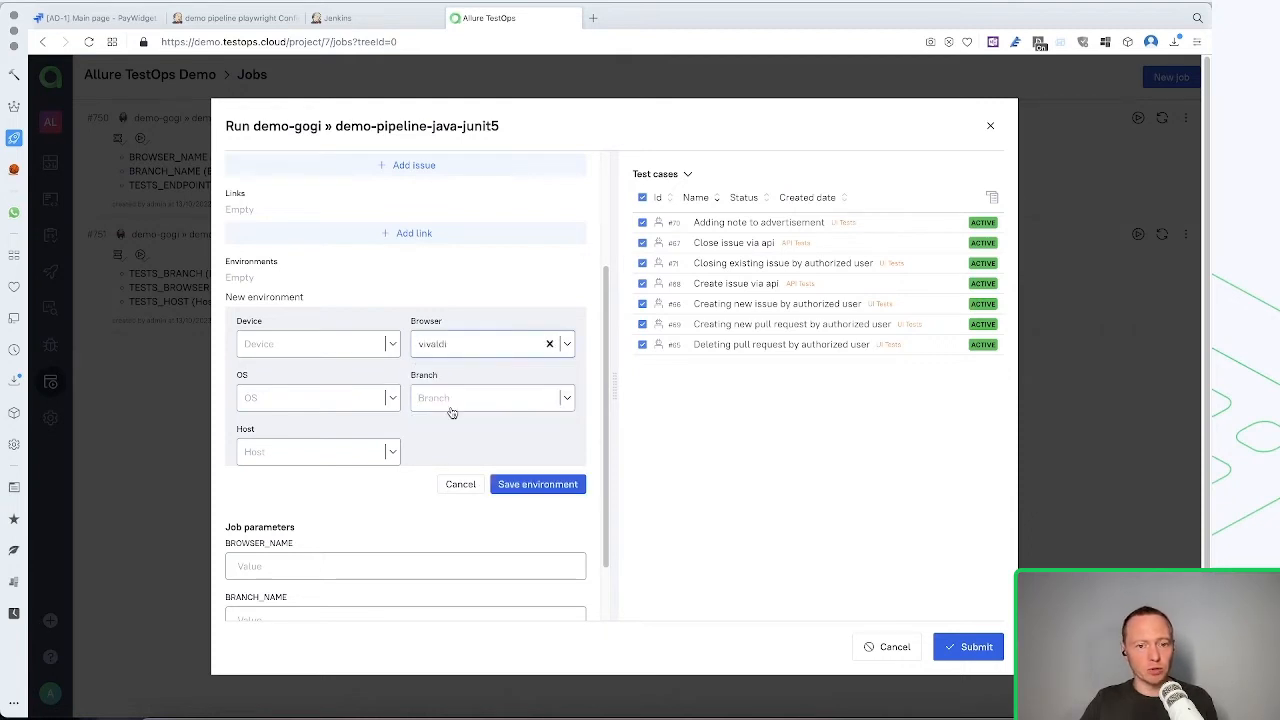
{"action": "left_click", "coordinate": [452, 410]}
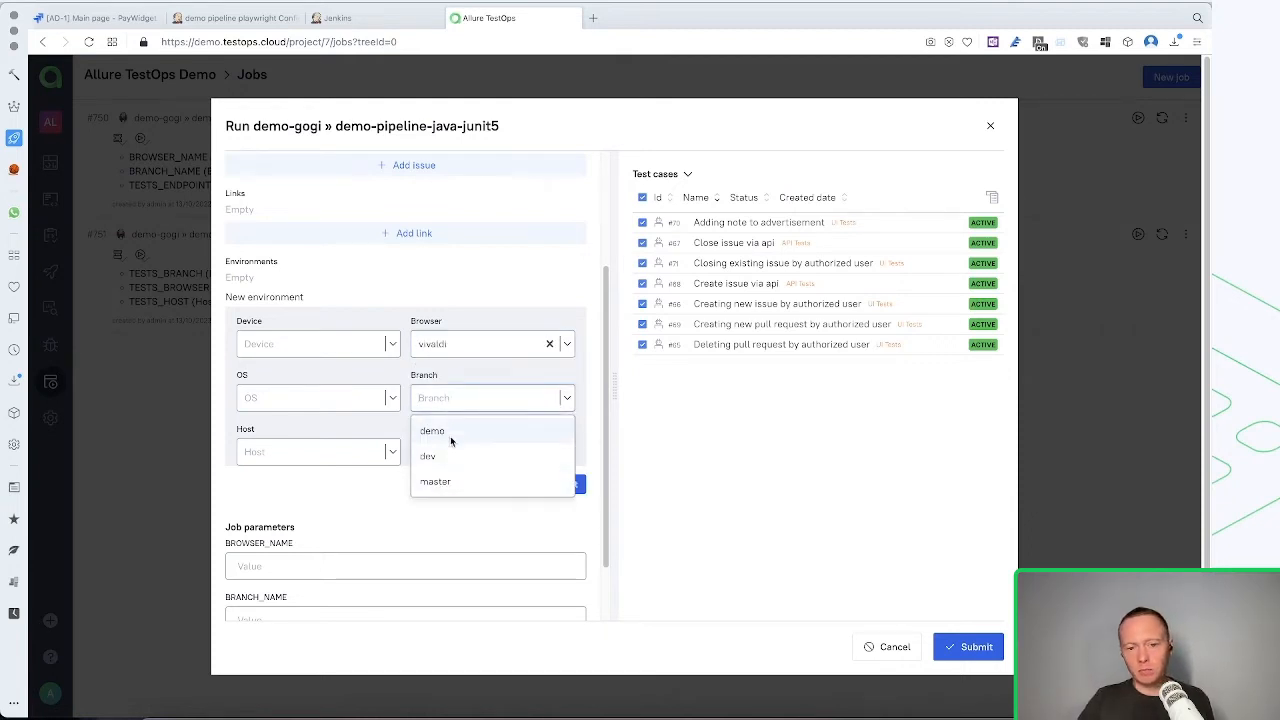
{"action": "left_click", "coordinate": [372, 522]}
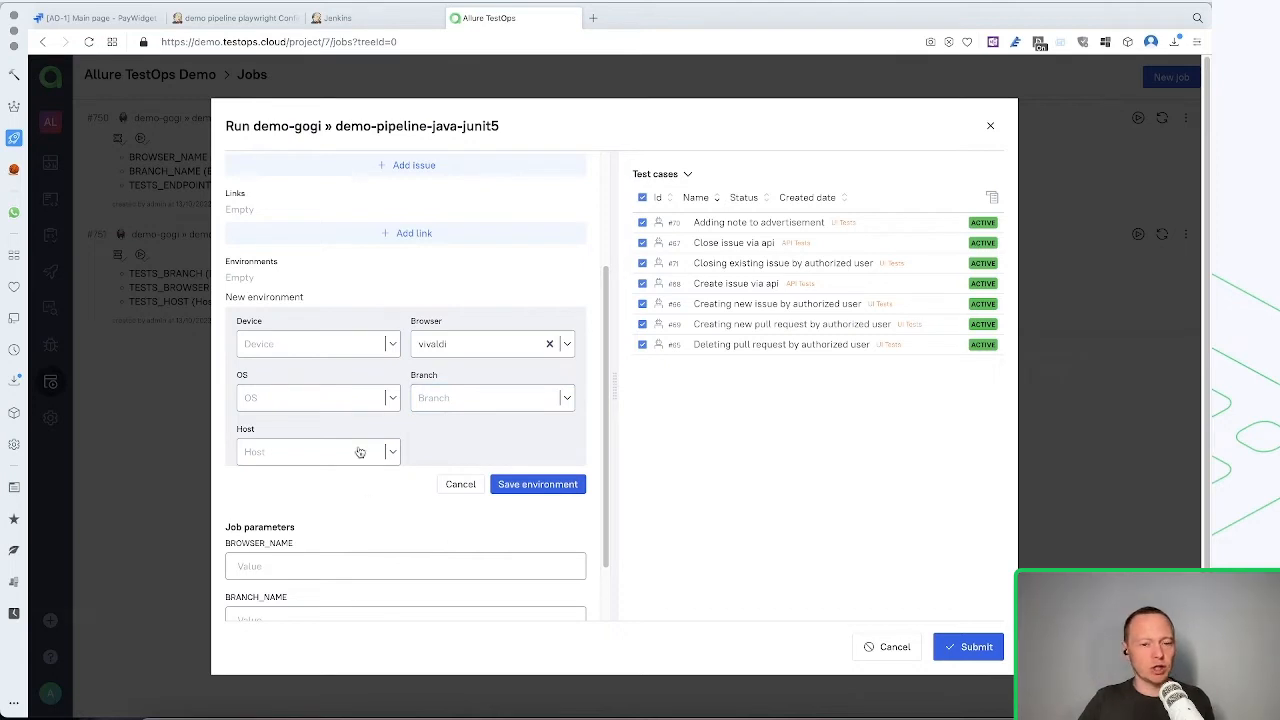
{"action": "left_click", "coordinate": [394, 451]}
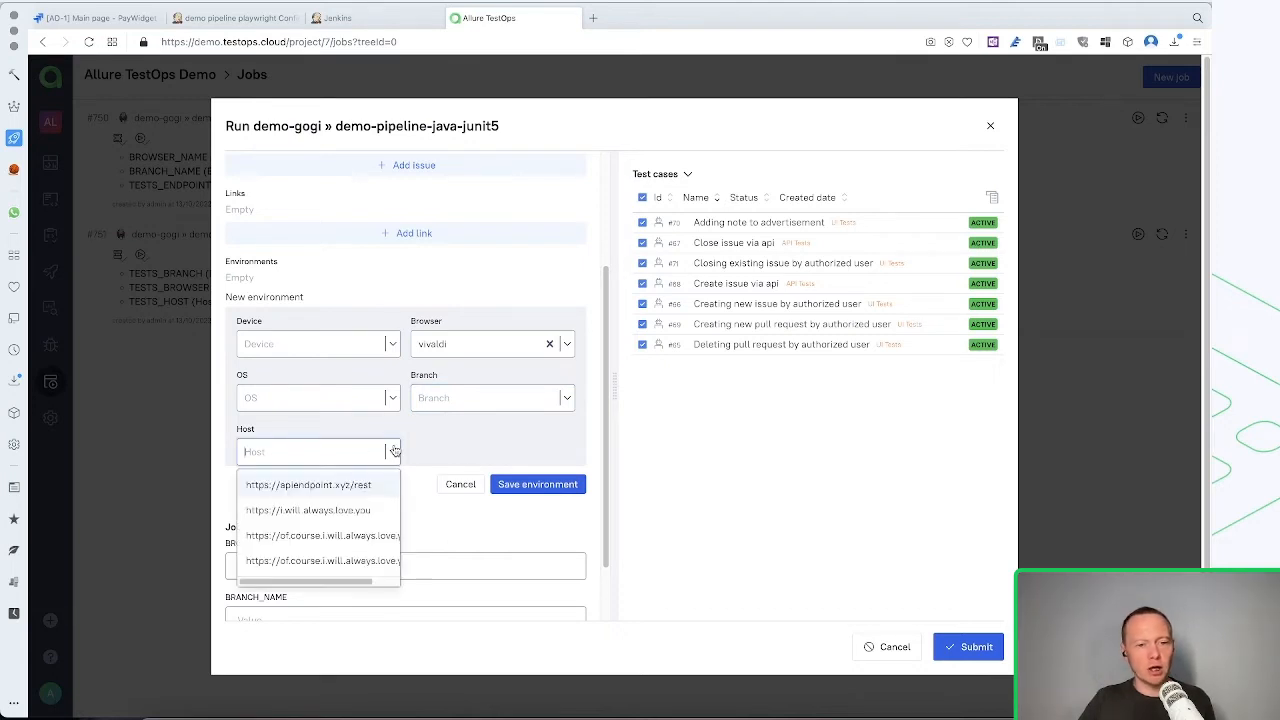
{"action": "left_click", "coordinate": [311, 491]}
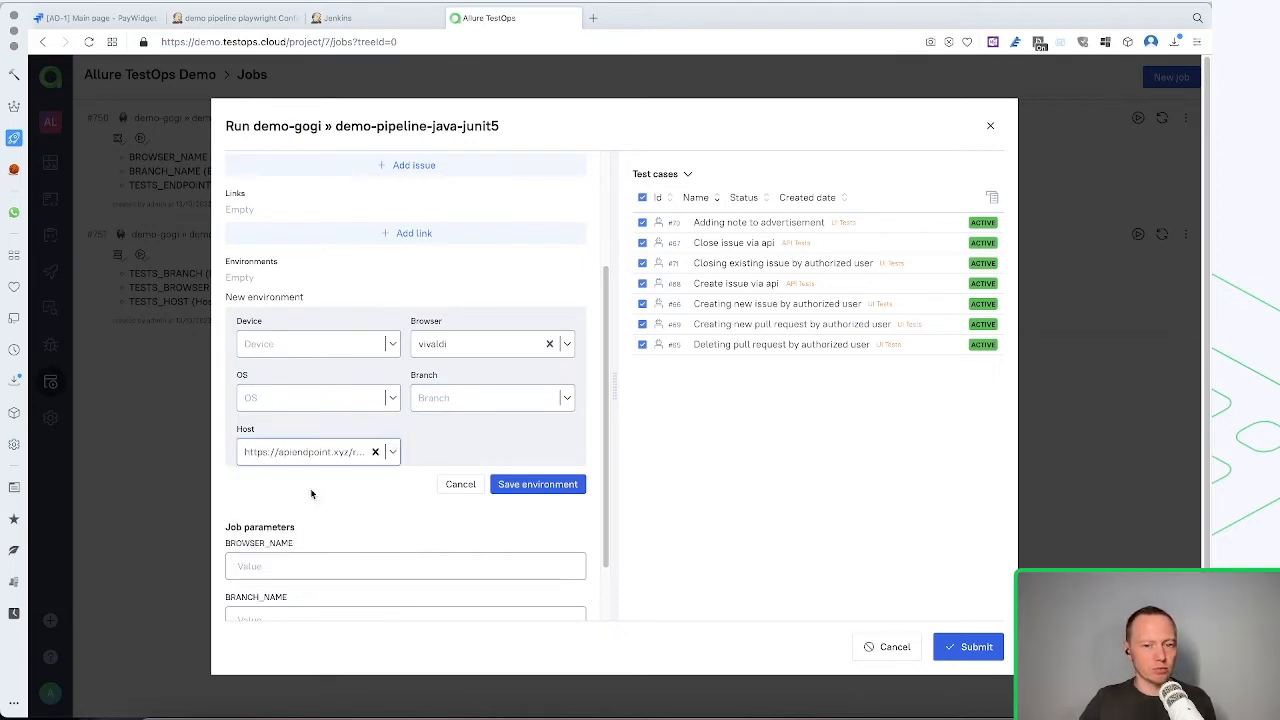
{"action": "left_click", "coordinate": [537, 484]}
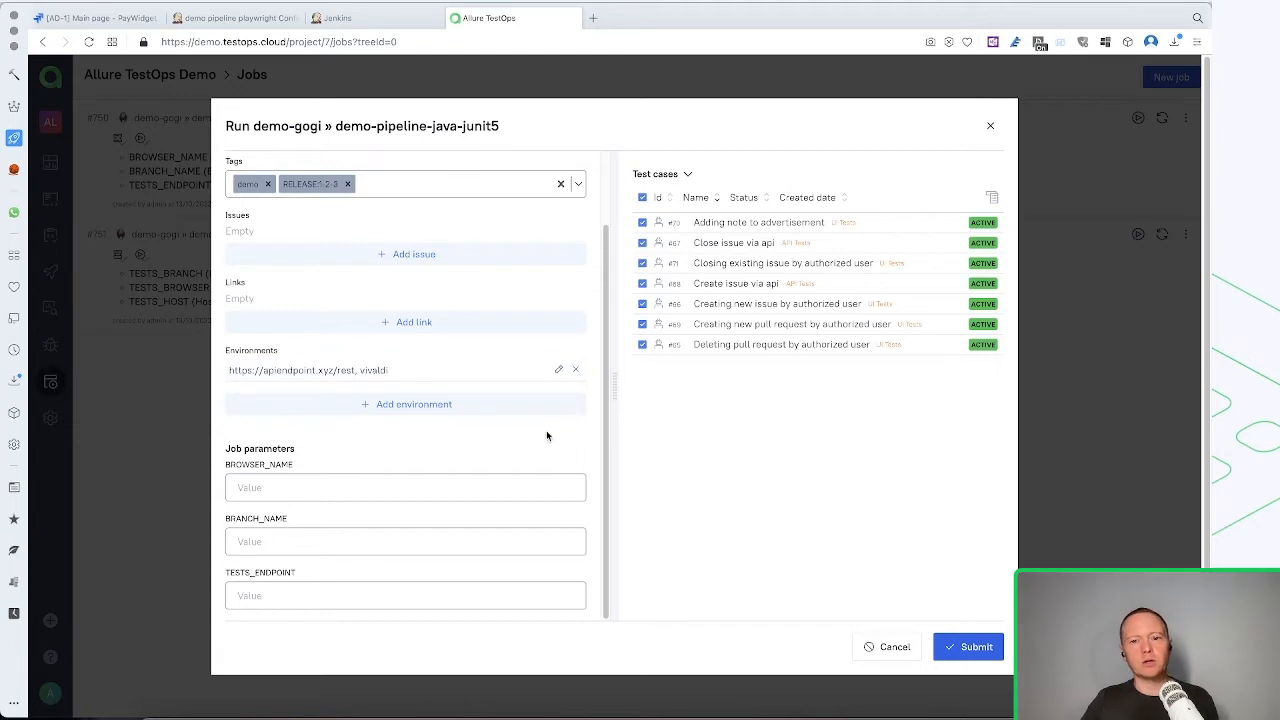
Submit the demo-pipeline-java-junit5 run with all test cases selected and switch to Jenkins to check the pipeline's builds
{"action": "left_click", "coordinate": [975, 650]}
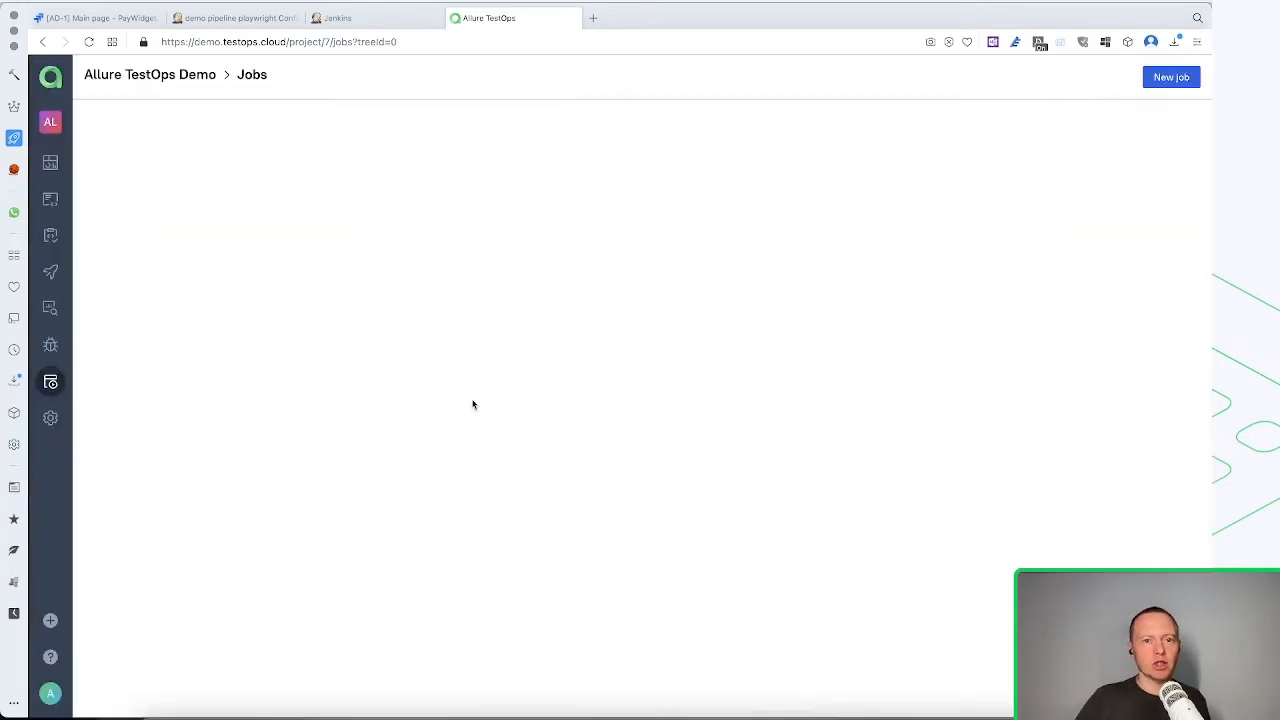
{"action": "left_click", "coordinate": [372, 20]}
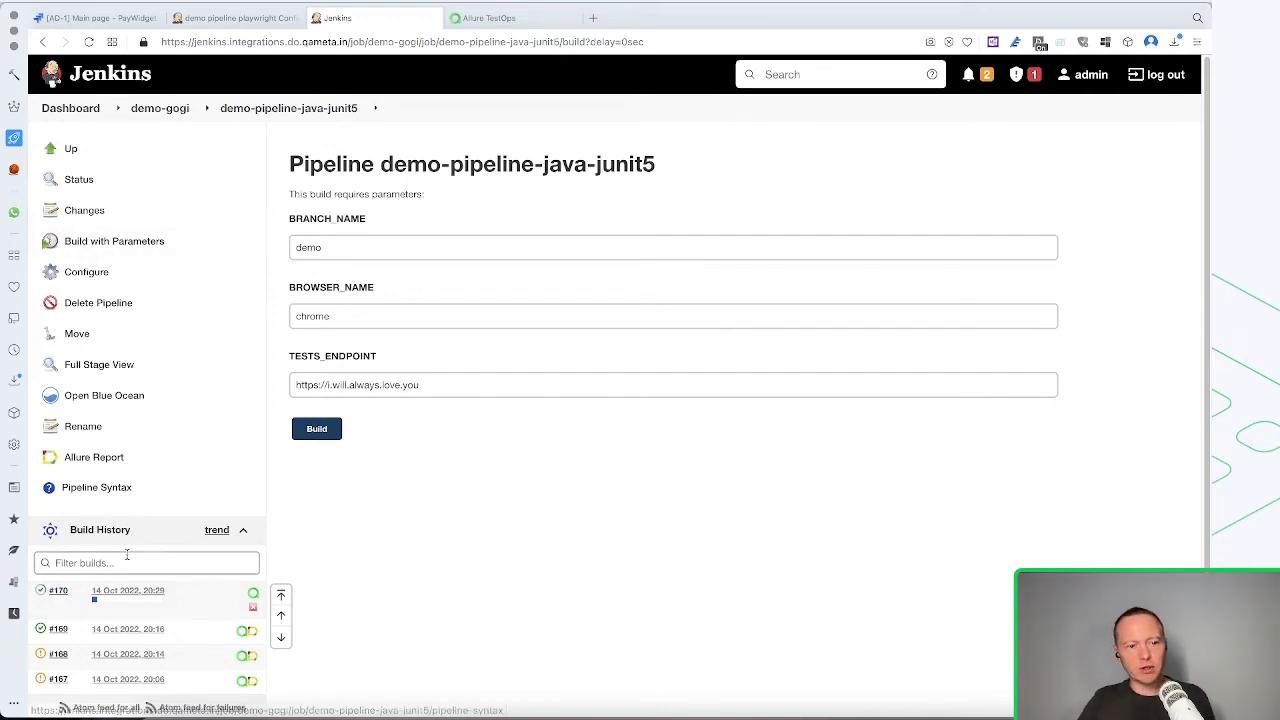
Open the console output of build #170 and examine the Allure variables printed by printenv
{"action": "left_click", "coordinate": [130, 591]}
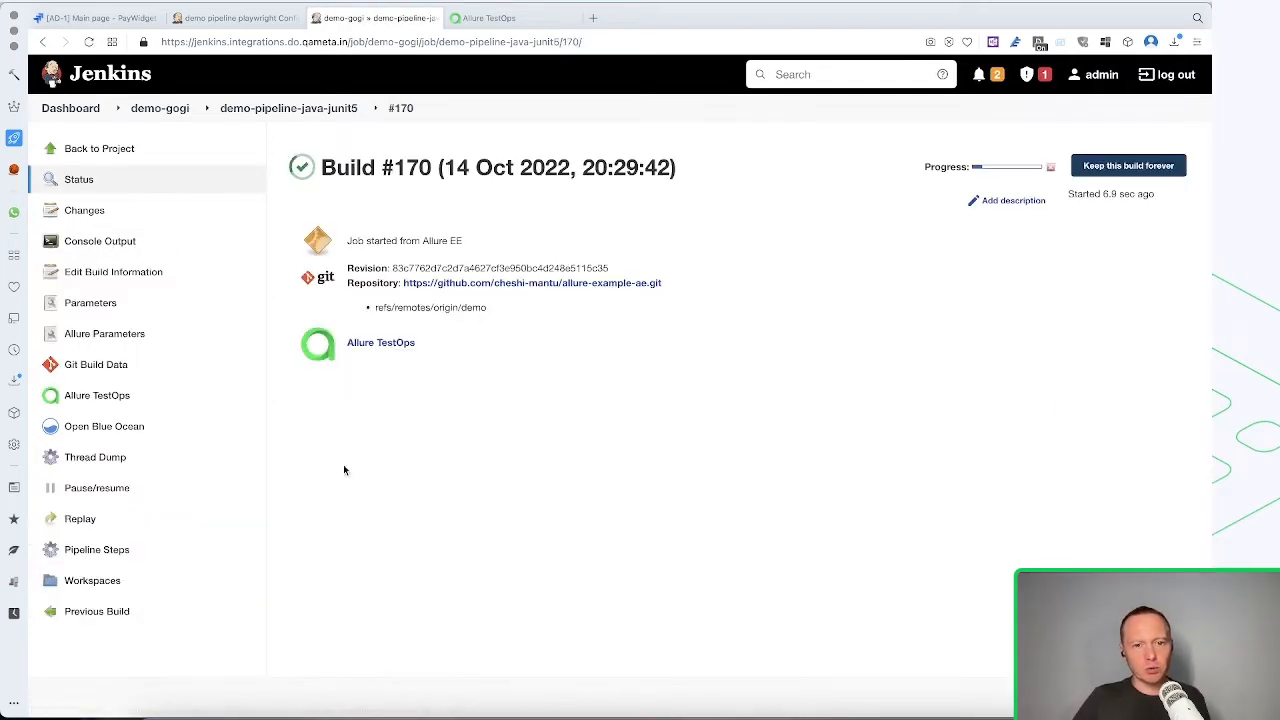
{"action": "left_click", "coordinate": [150, 243]}
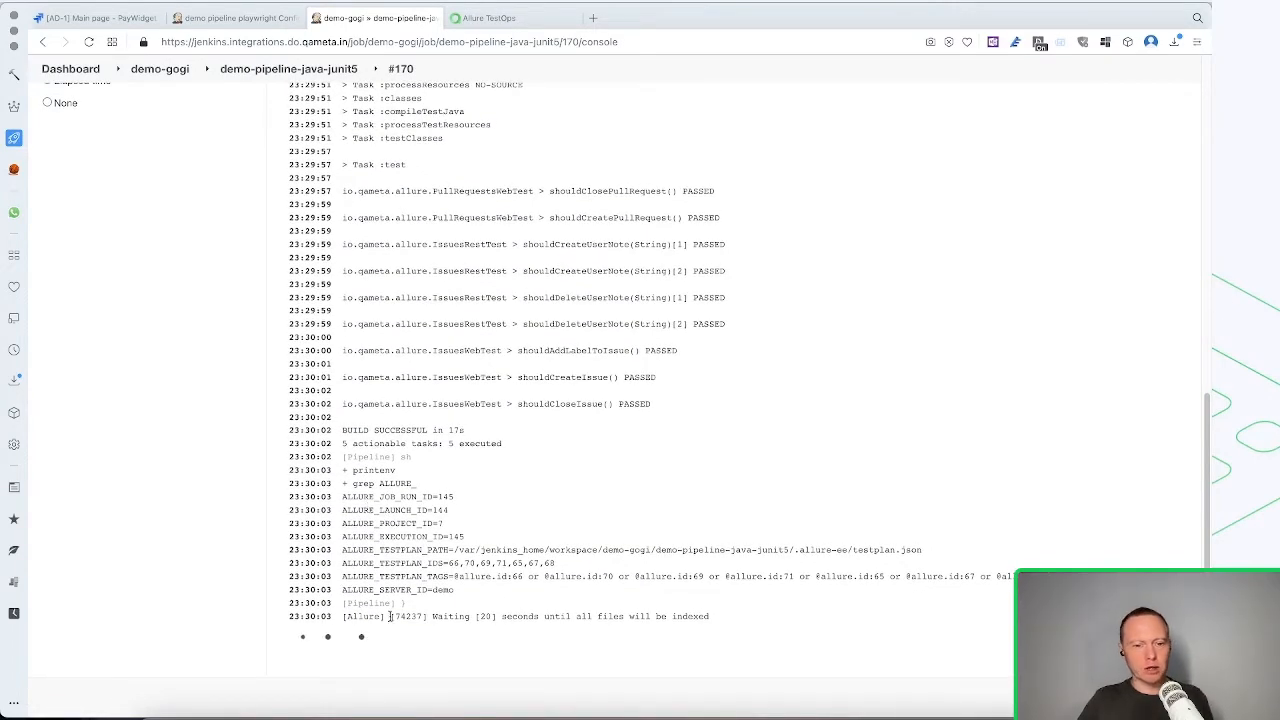
{"action": "double_click", "coordinate": [367, 468]}
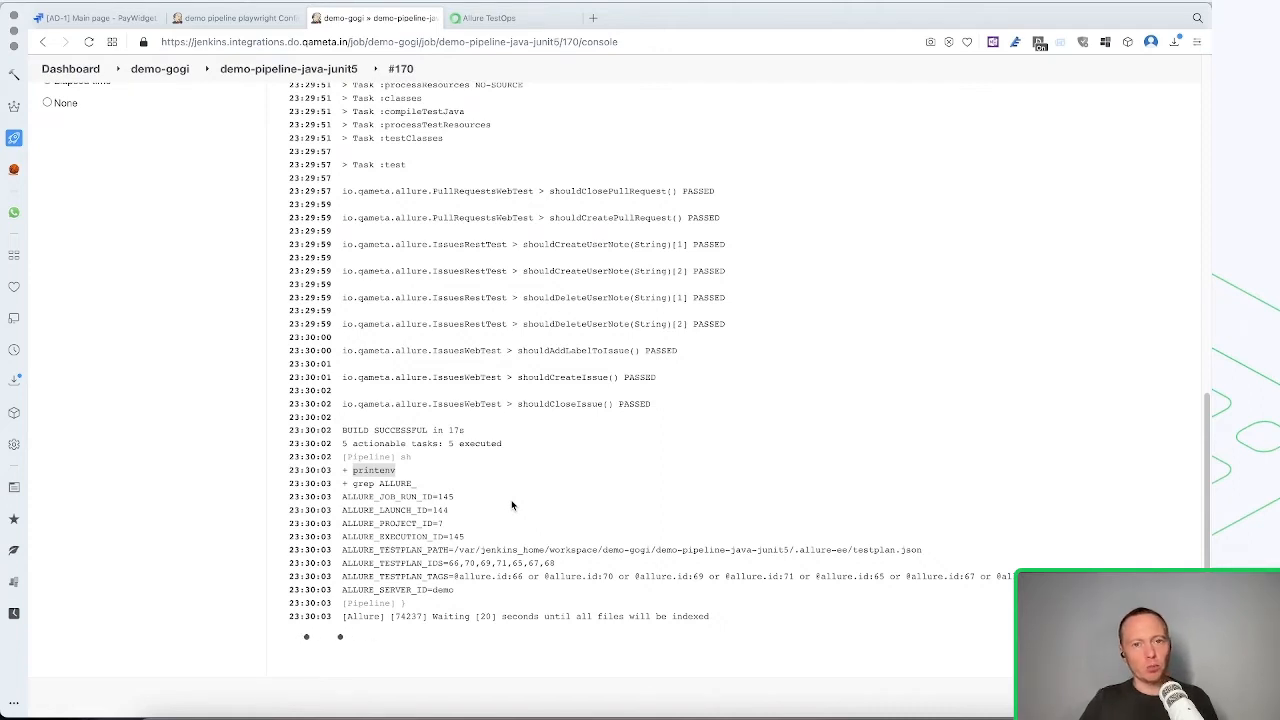
Switch to Allure TestOps and check the environment values of the newest launch in the project's launches
{"action": "left_click", "coordinate": [500, 17]}
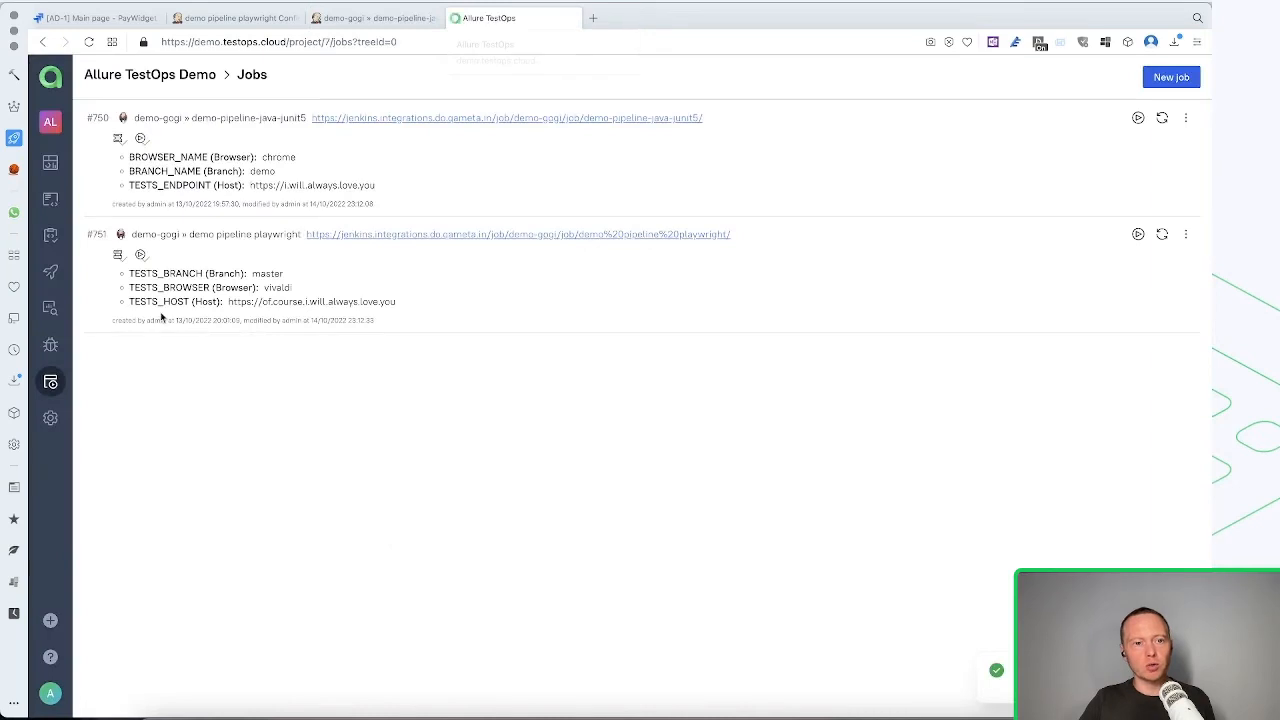
{"action": "left_click", "coordinate": [48, 272]}
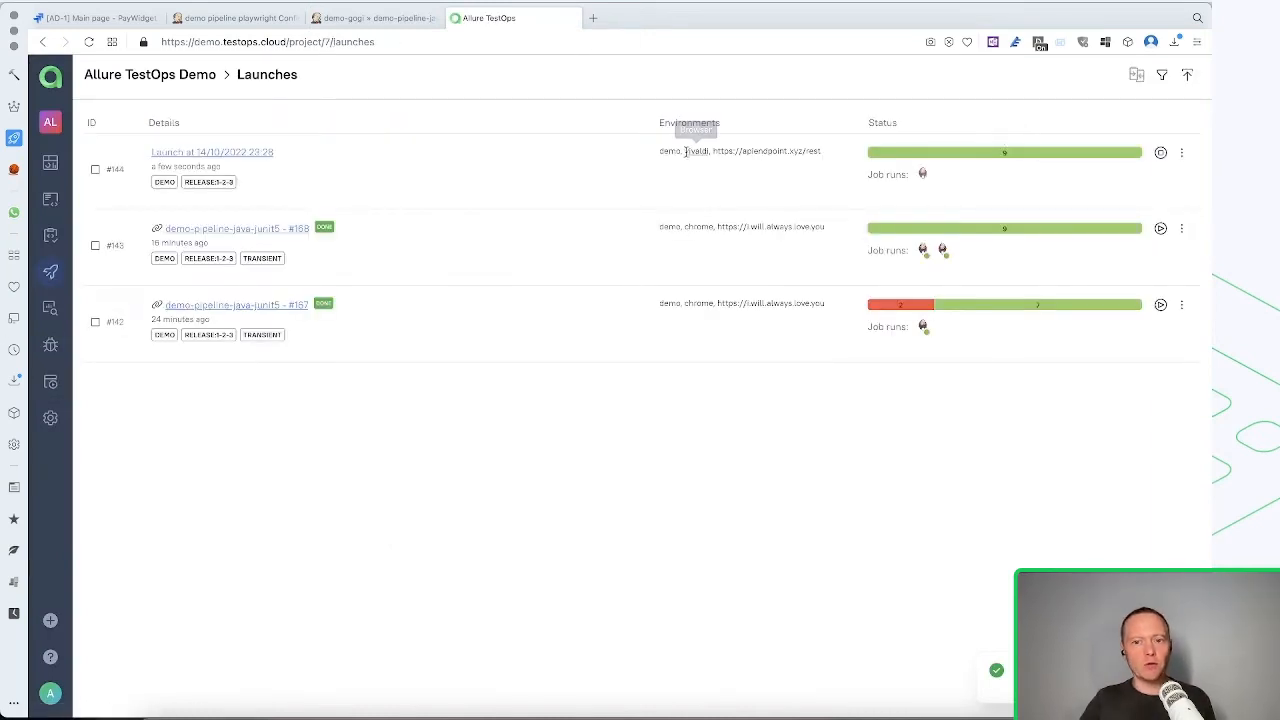
{"action": "mouse_move", "coordinate": [695, 152]}
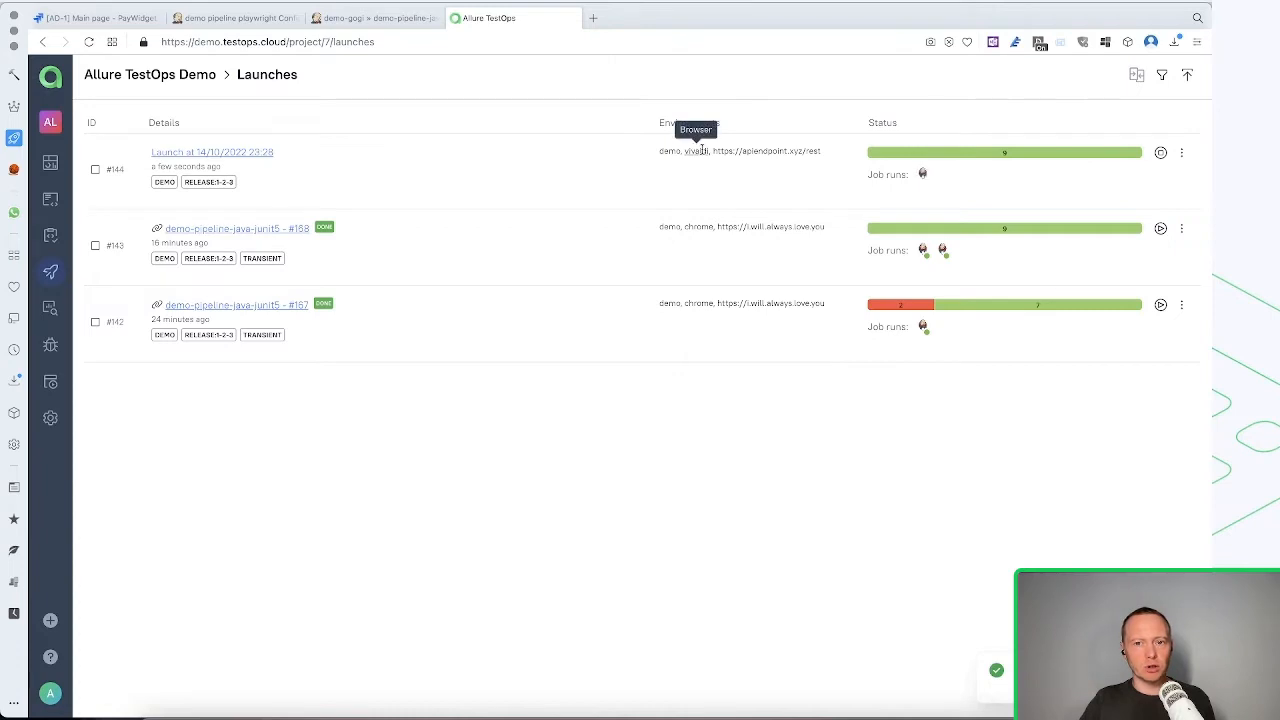
{"action": "mouse_move", "coordinate": [756, 151]}
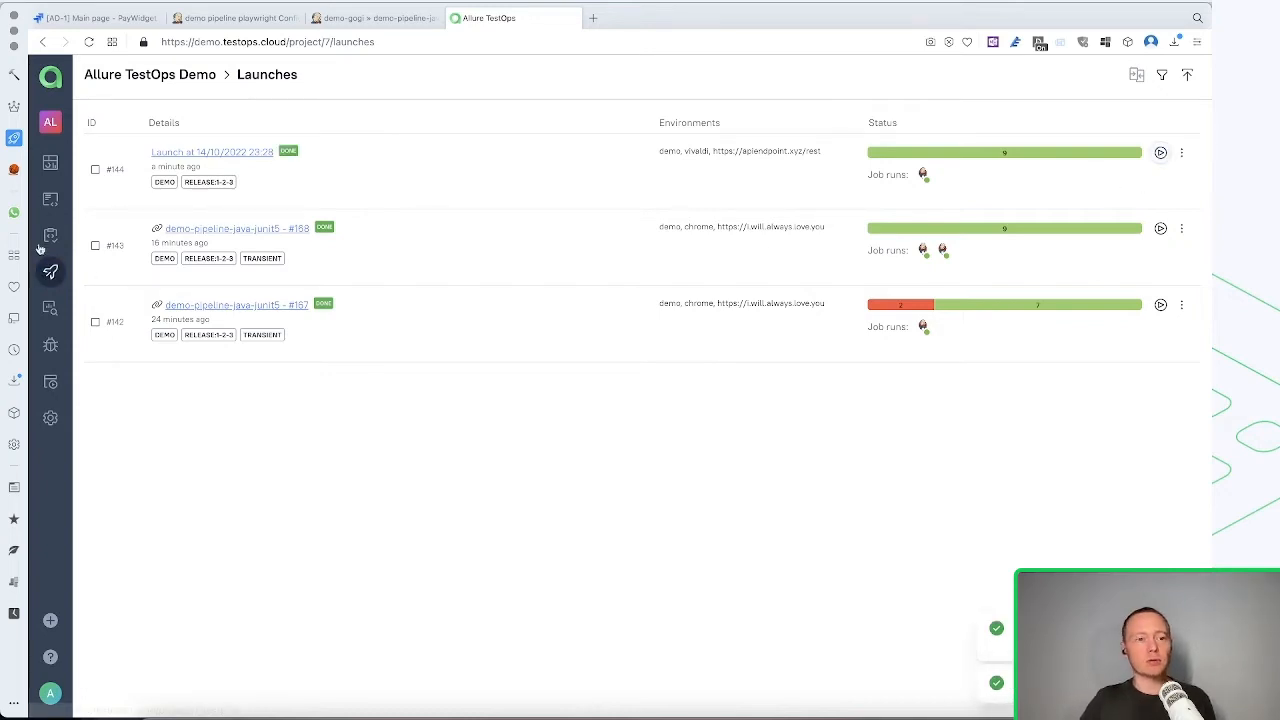
Filter the project's test cases to the API Tests layer and select all the filtered cases
{"action": "left_click", "coordinate": [49, 201]}
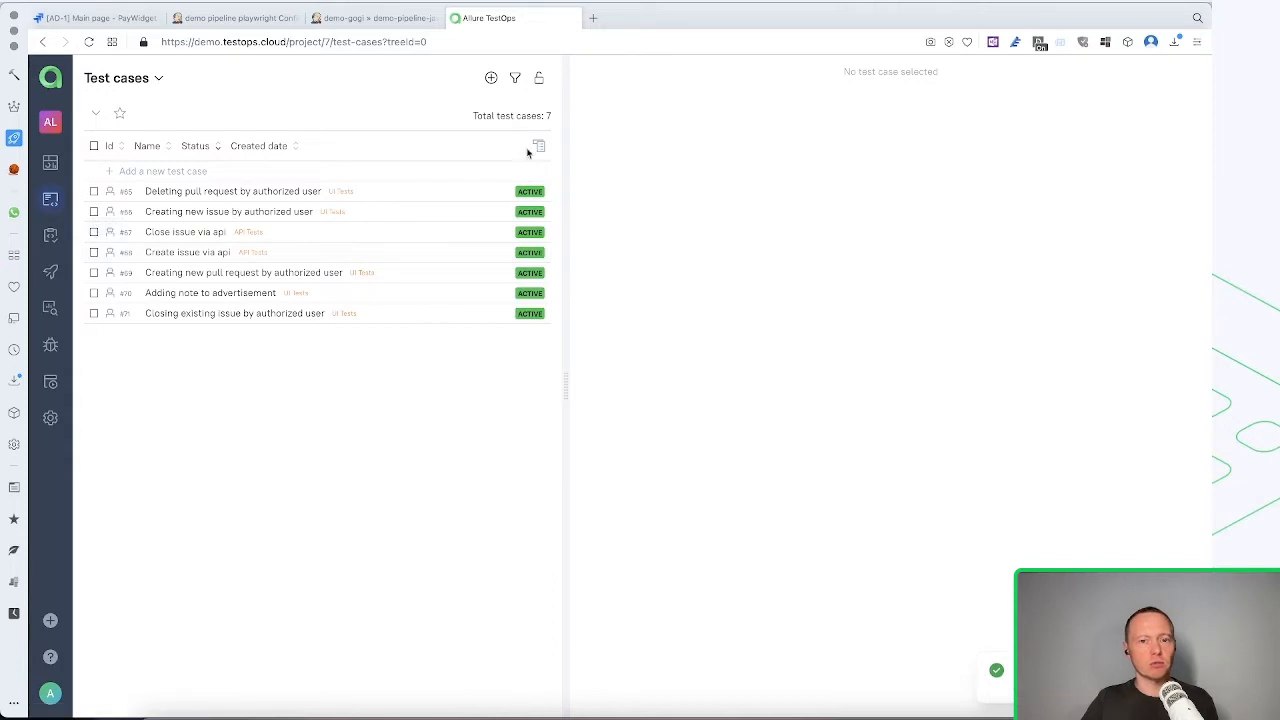
{"action": "left_click", "coordinate": [512, 79]}
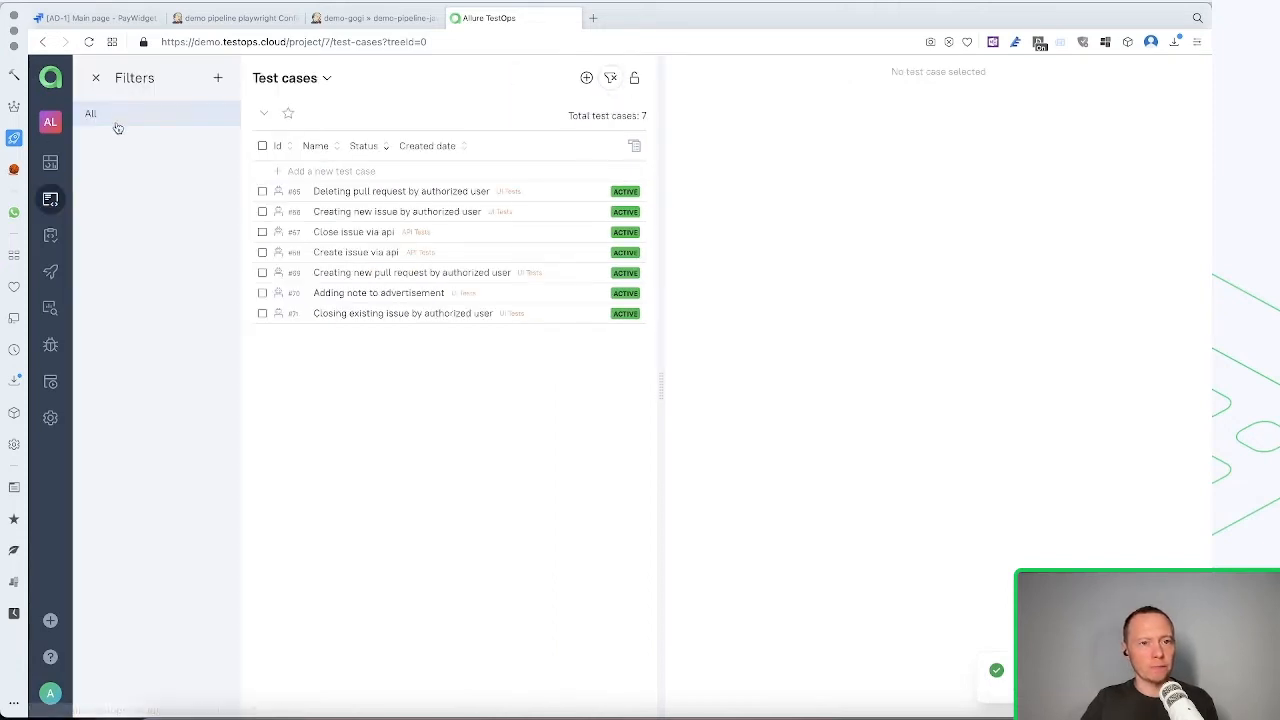
{"action": "left_click", "coordinate": [219, 79]}
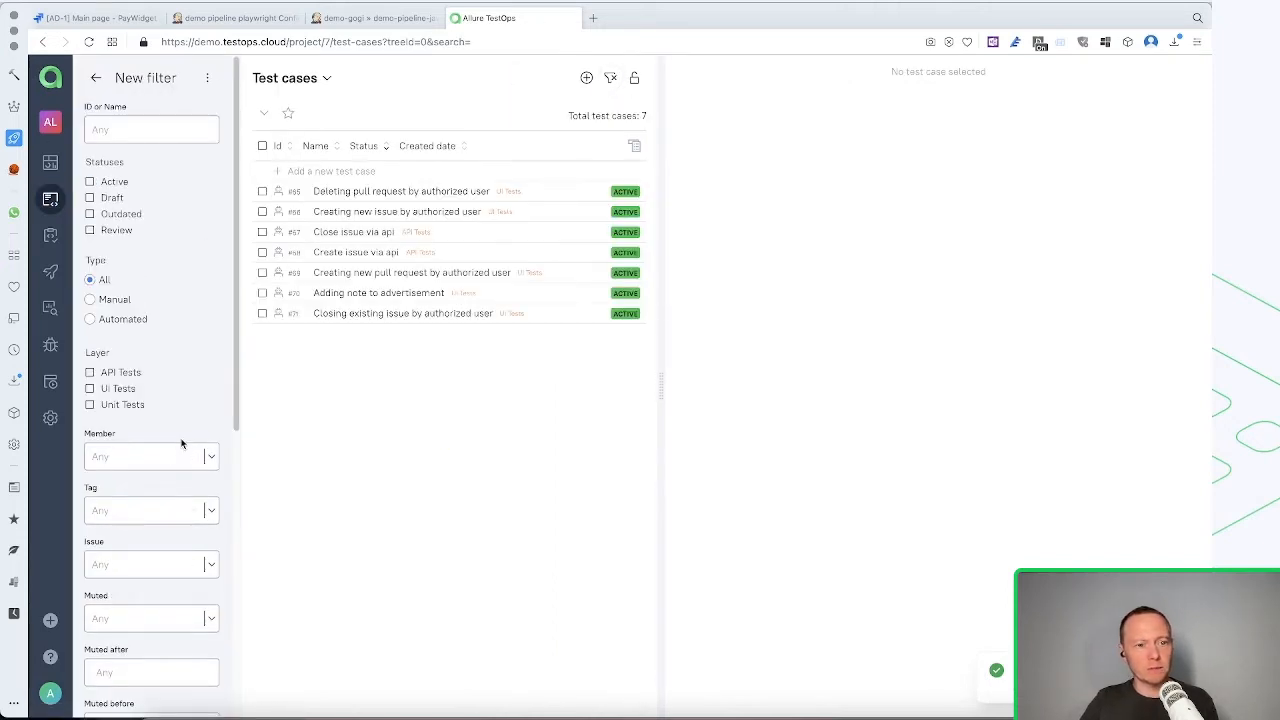
{"action": "left_click", "coordinate": [90, 373]}
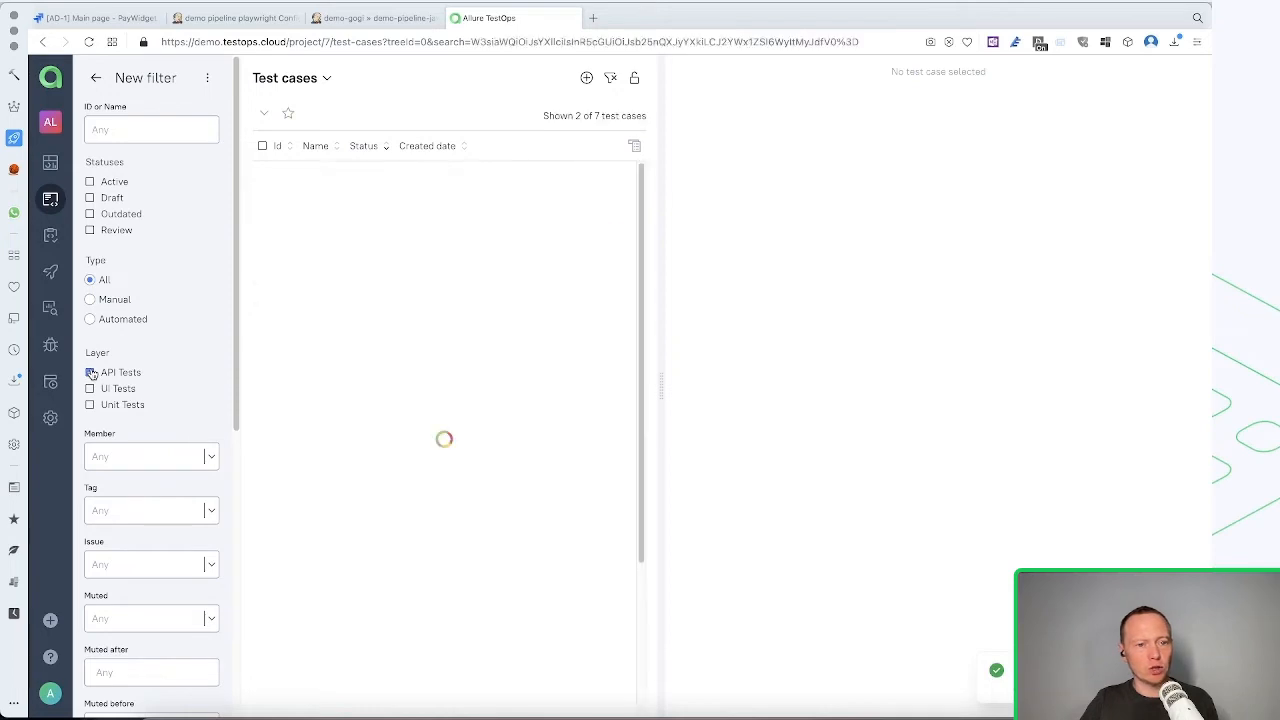
{"action": "left_click", "coordinate": [262, 146]}
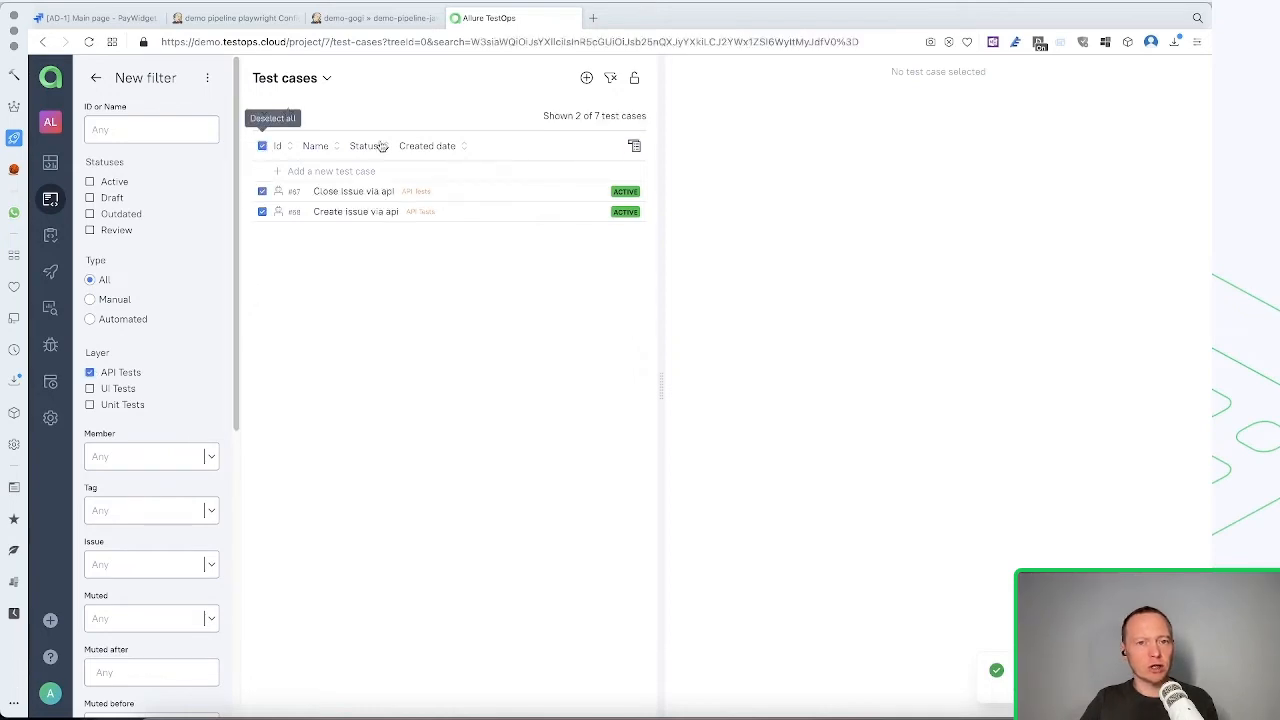
Start a run of the selected test cases and tag the launch with demo and api
{"action": "left_click", "coordinate": [634, 146]}
{"action": "left_click", "coordinate": [553, 186]}
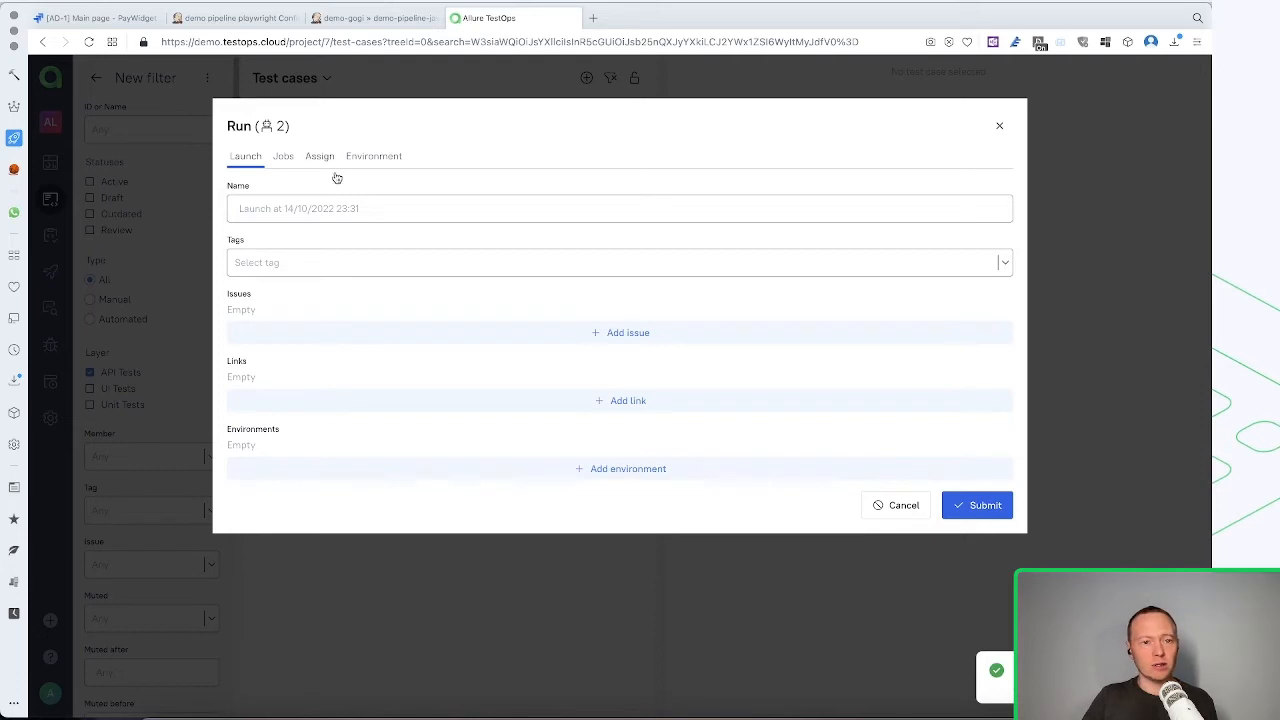
{"action": "left_click", "coordinate": [293, 272]}
{"action": "left_click", "coordinate": [275, 296]}
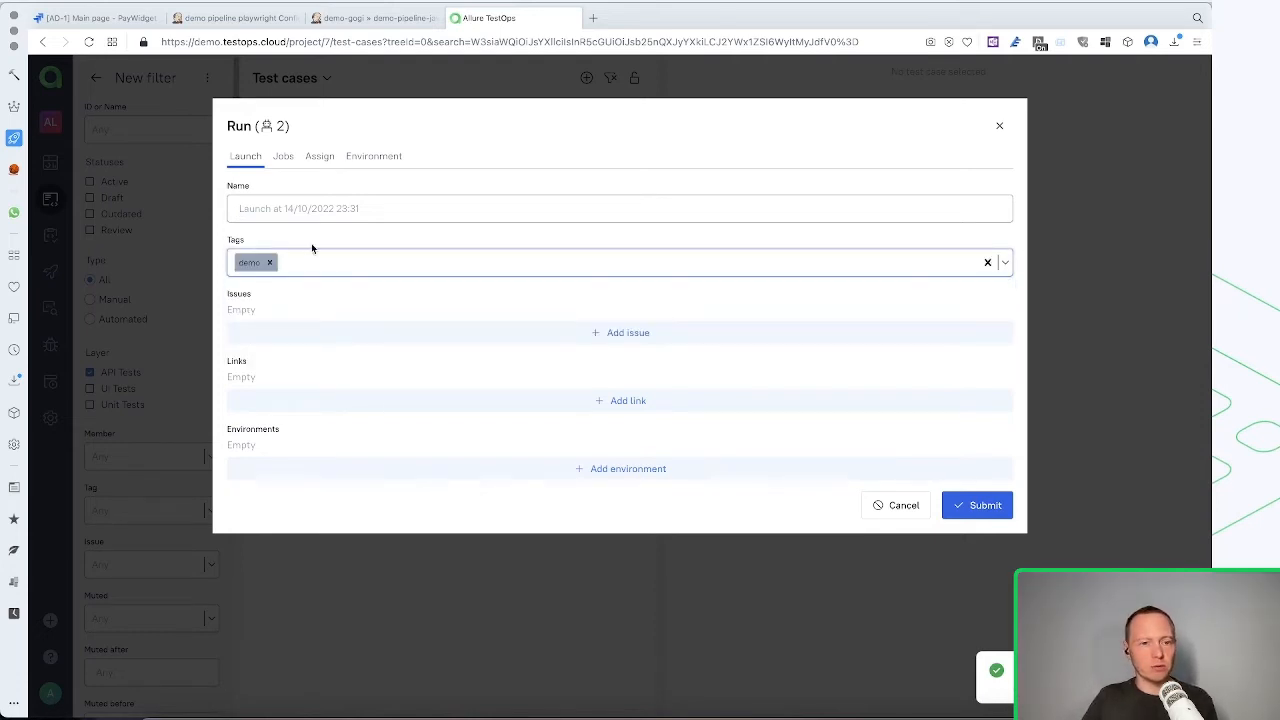
{"action": "type", "text": "api"}
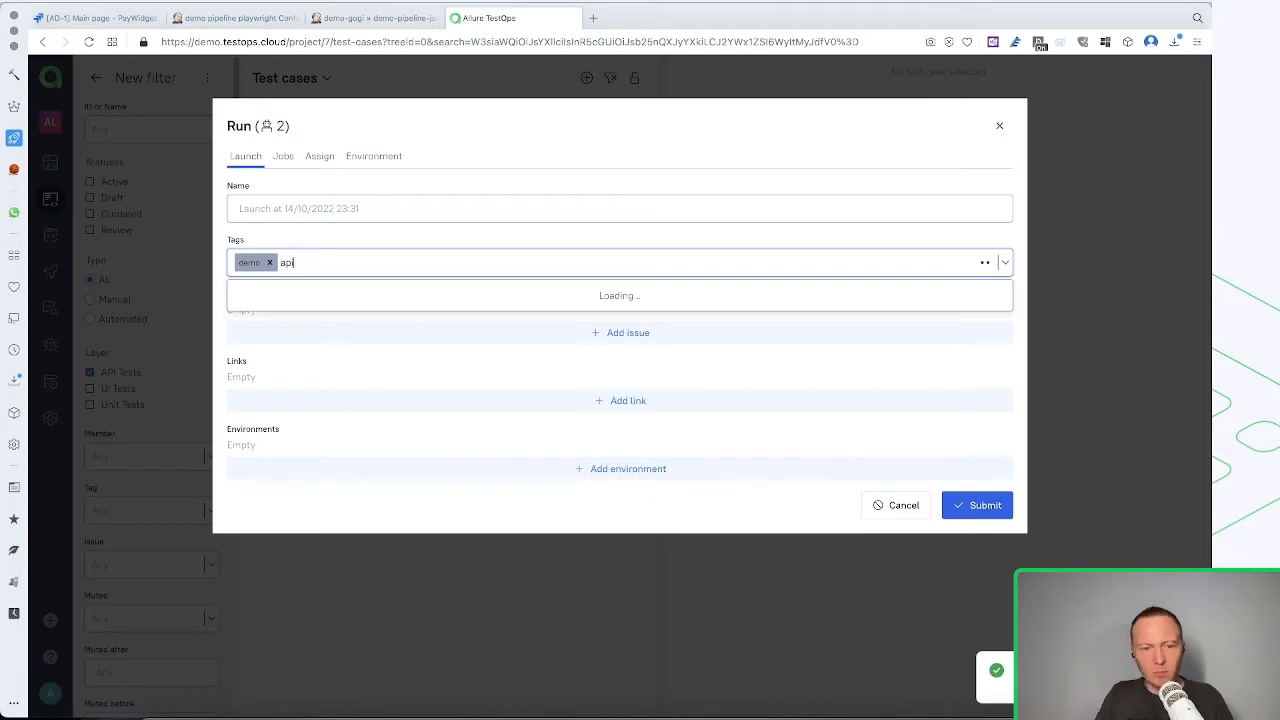
{"action": "left_click", "coordinate": [270, 302]}
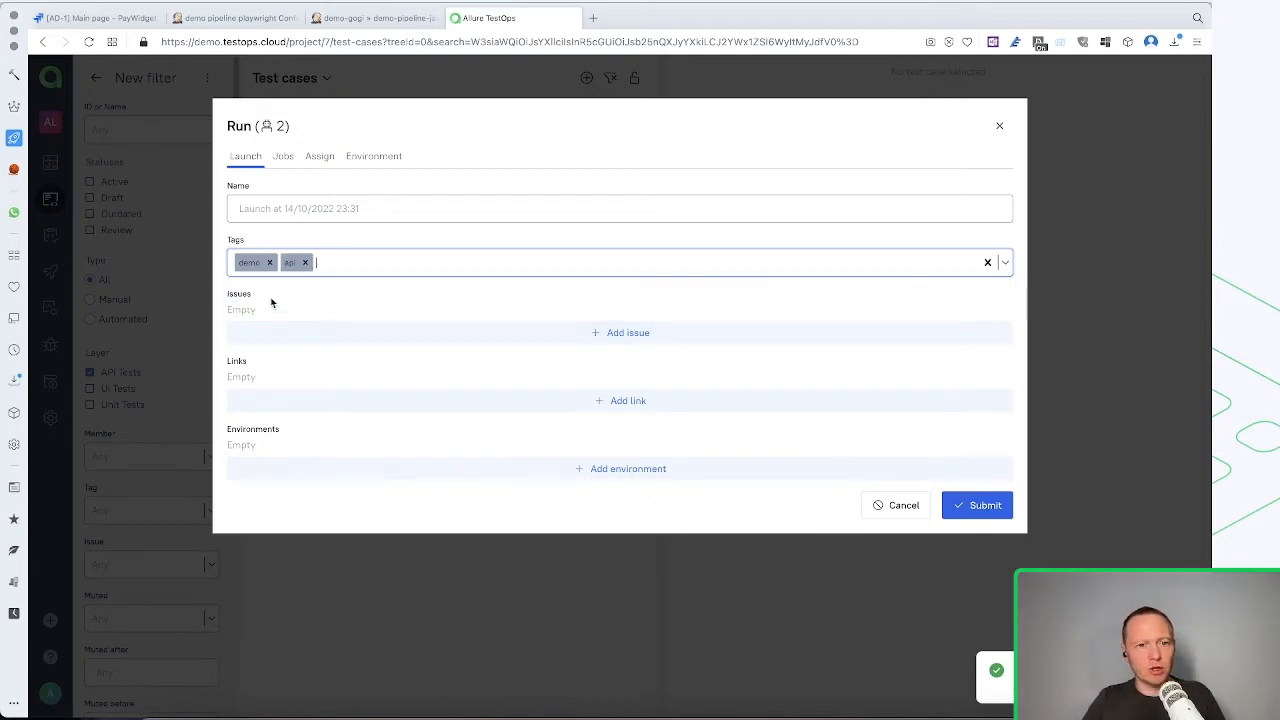
Review the run's job, assignee and environment settings, submit it, and check the new launch's status in the launches list
{"action": "left_click", "coordinate": [285, 158]}
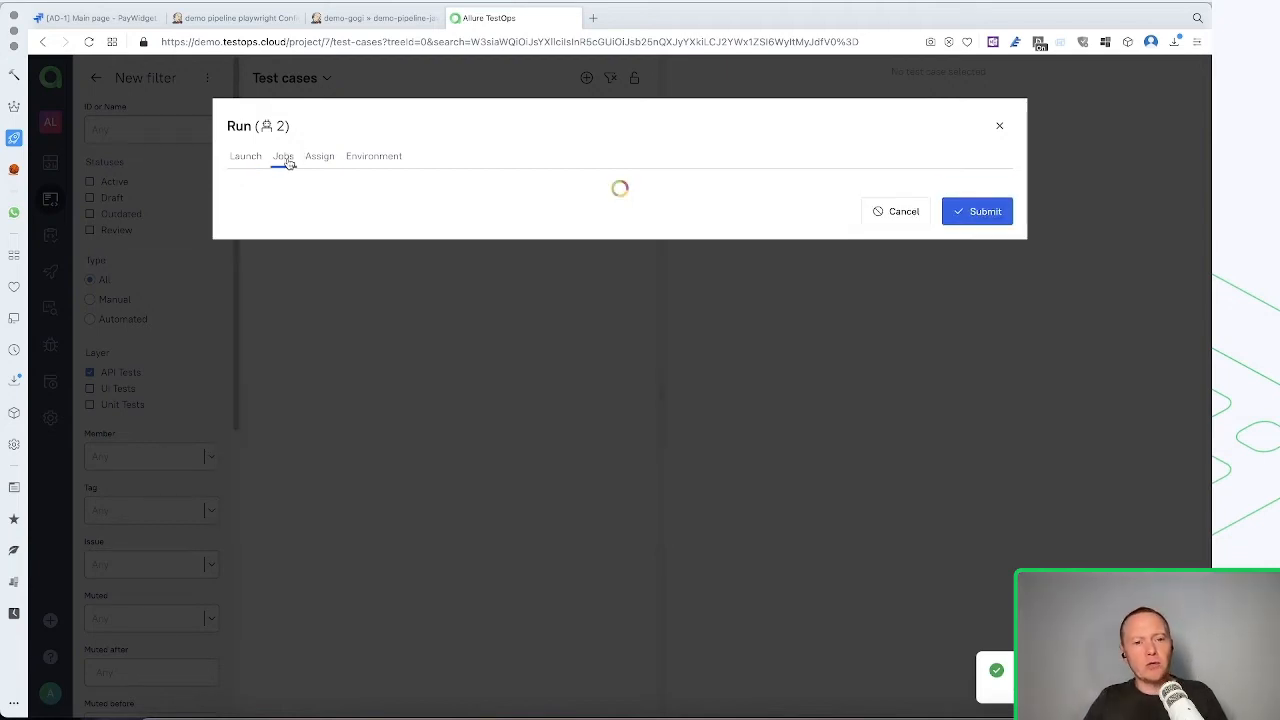
{"action": "mouse_move", "coordinate": [320, 207]}
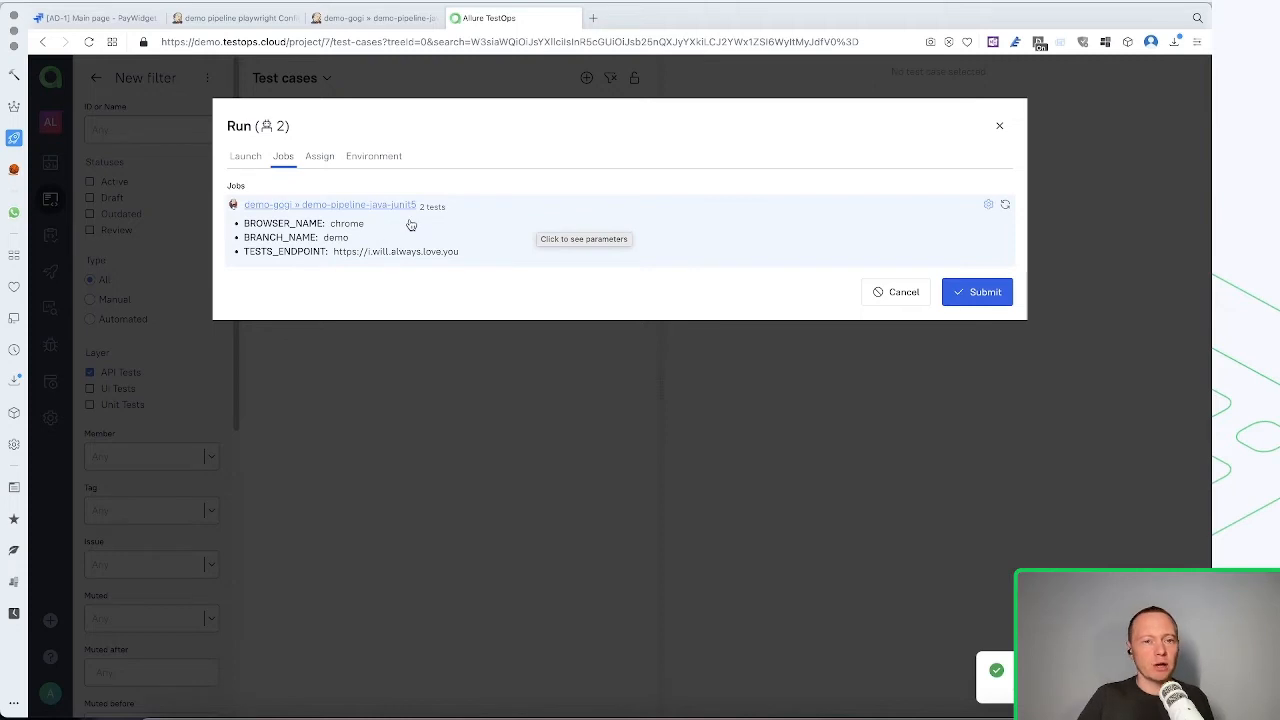
{"action": "left_click", "coordinate": [320, 157]}
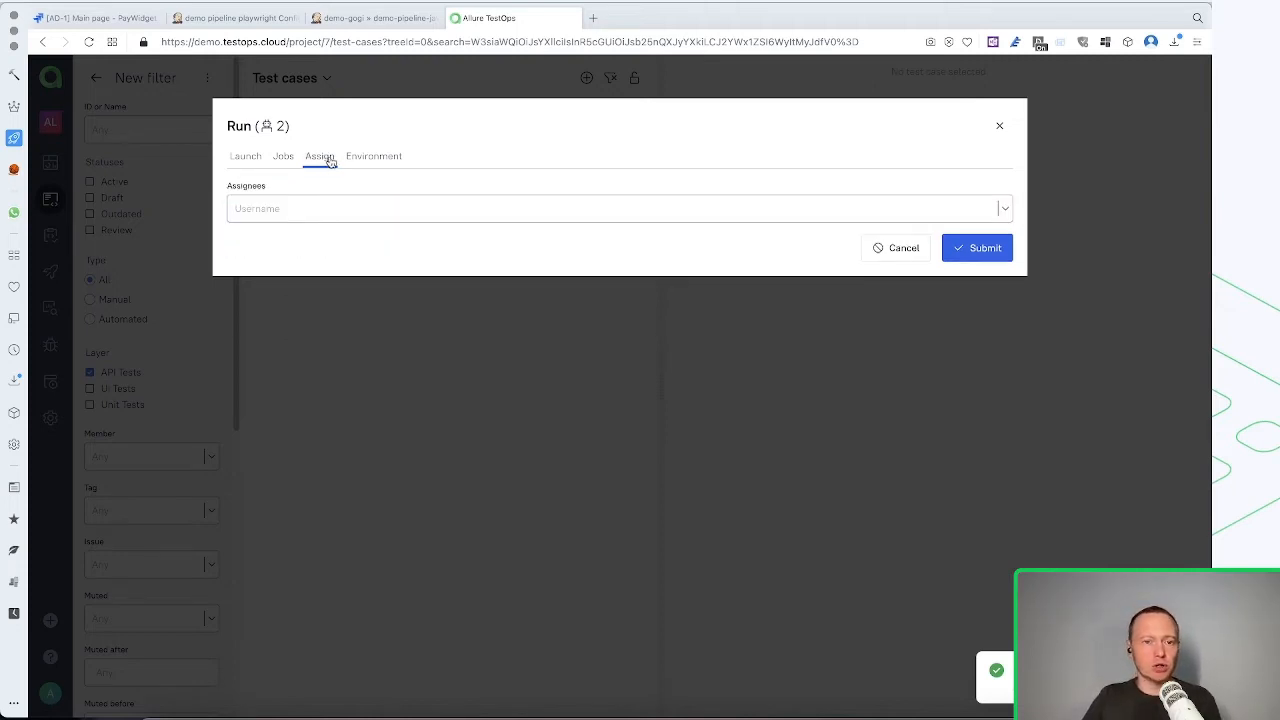
{"action": "left_click", "coordinate": [362, 160]}
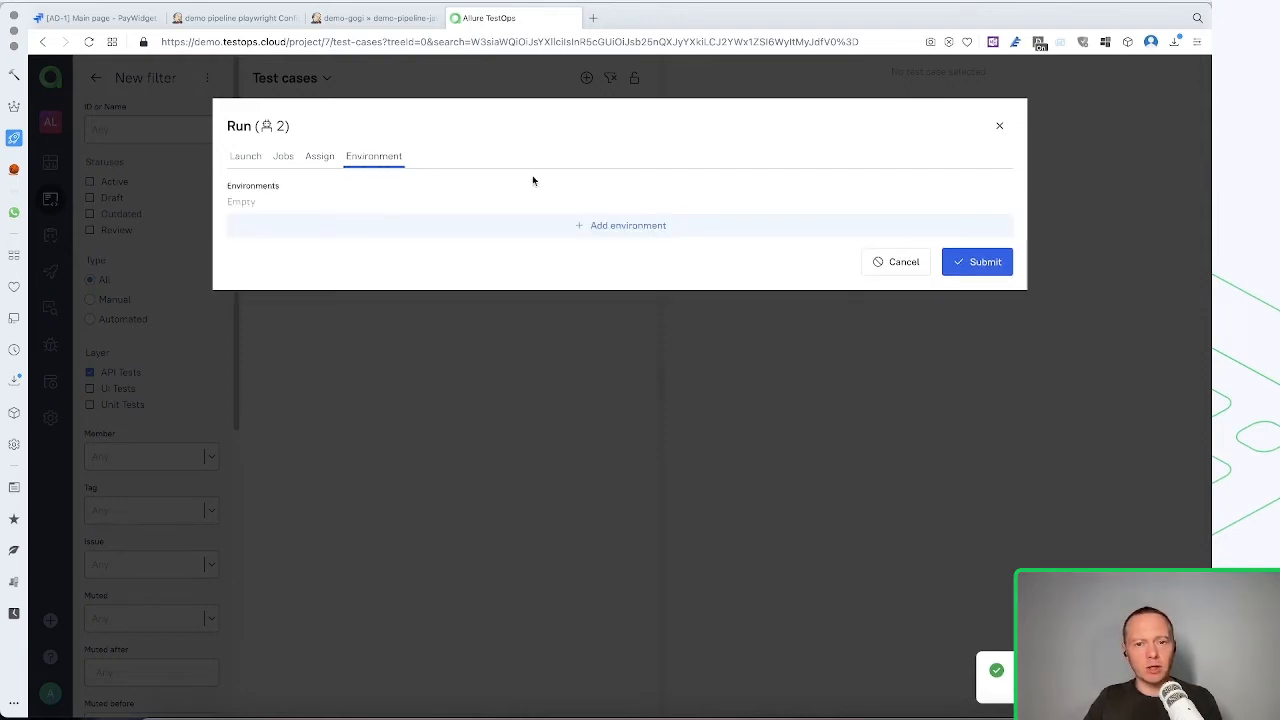
{"action": "left_click", "coordinate": [978, 262]}
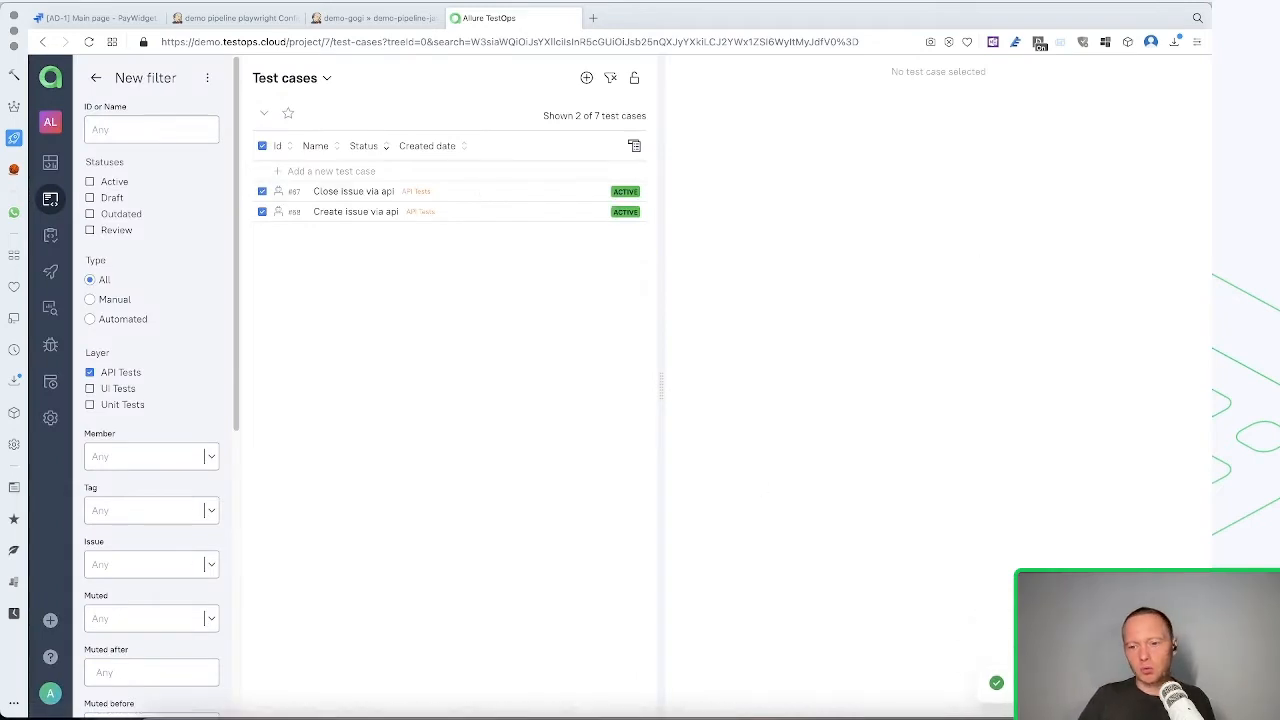
{"action": "left_click", "coordinate": [50, 272]}
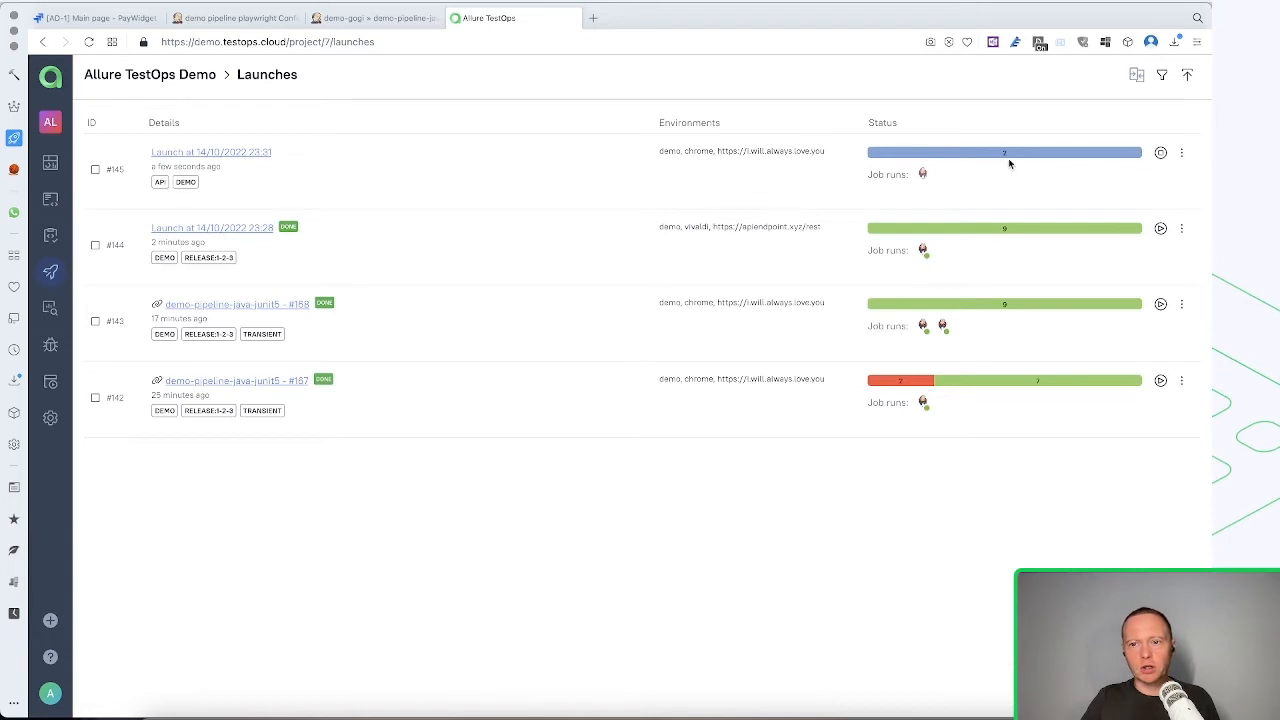
{"action": "mouse_move", "coordinate": [1006, 155]}
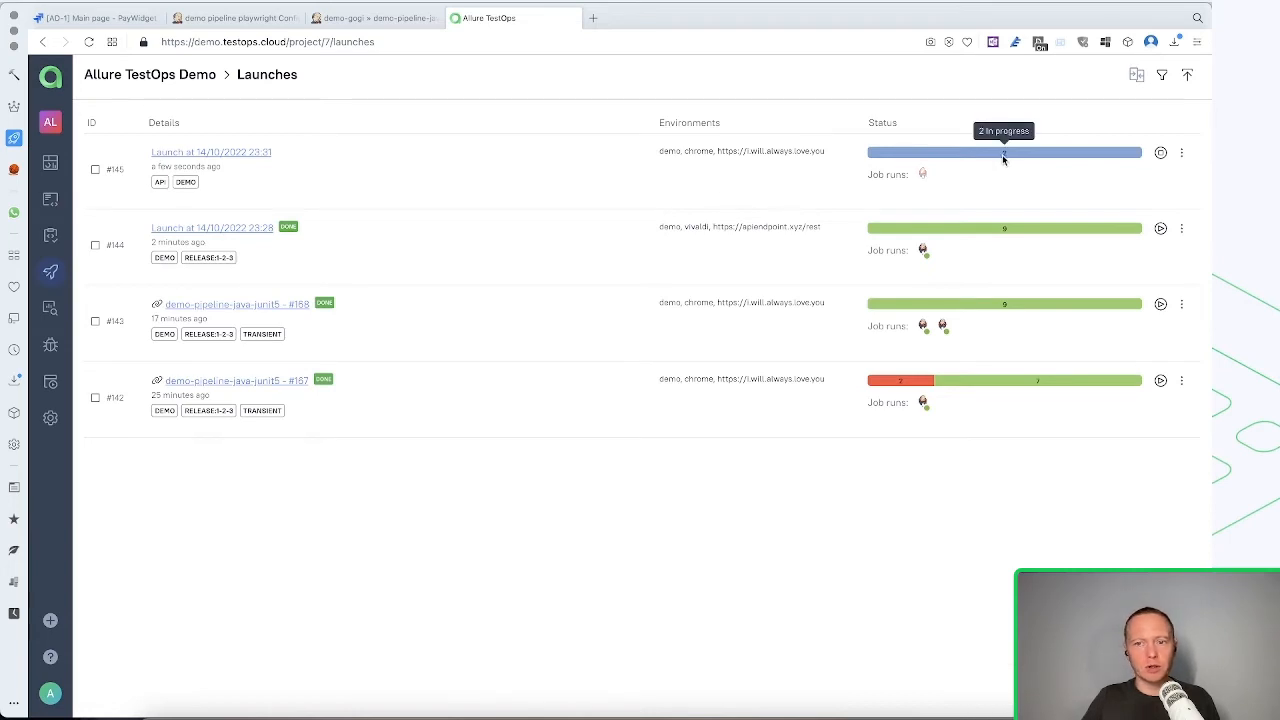
Switch to Jenkins and examine the console output of demo-pipeline-java-junit5 build #171
{"action": "left_click", "coordinate": [375, 18]}
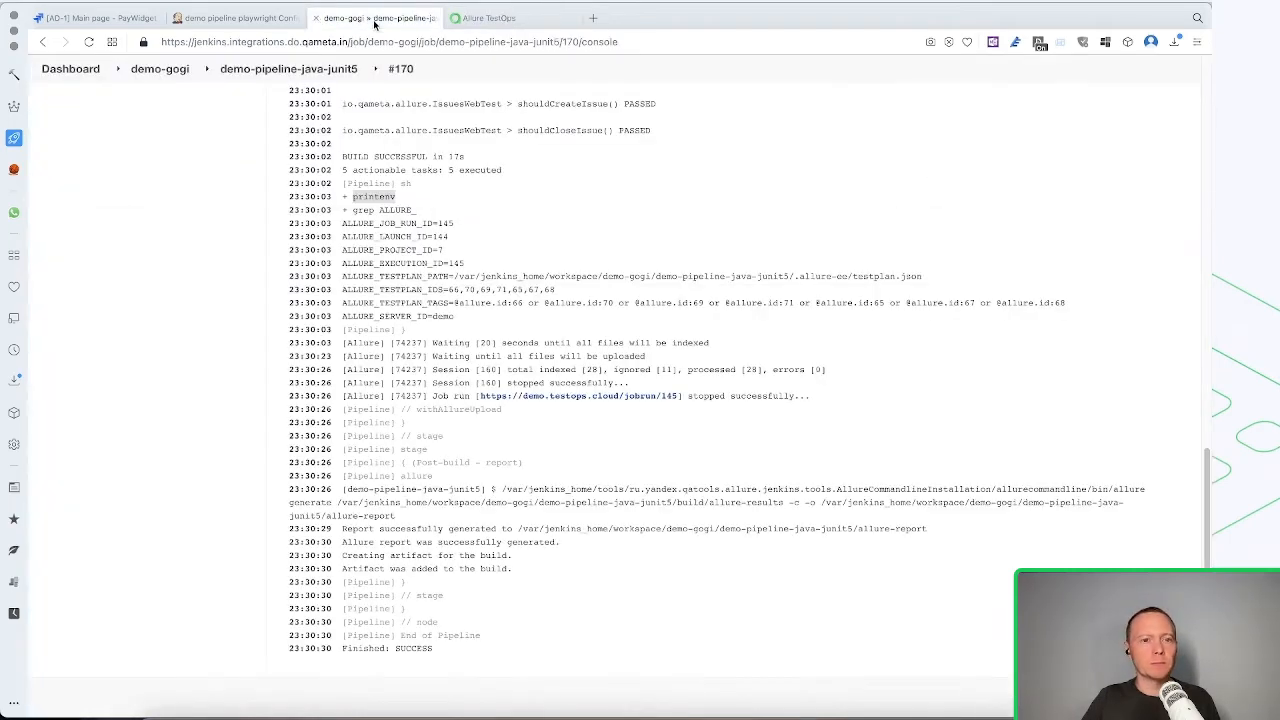
{"action": "left_click", "coordinate": [288, 68]}
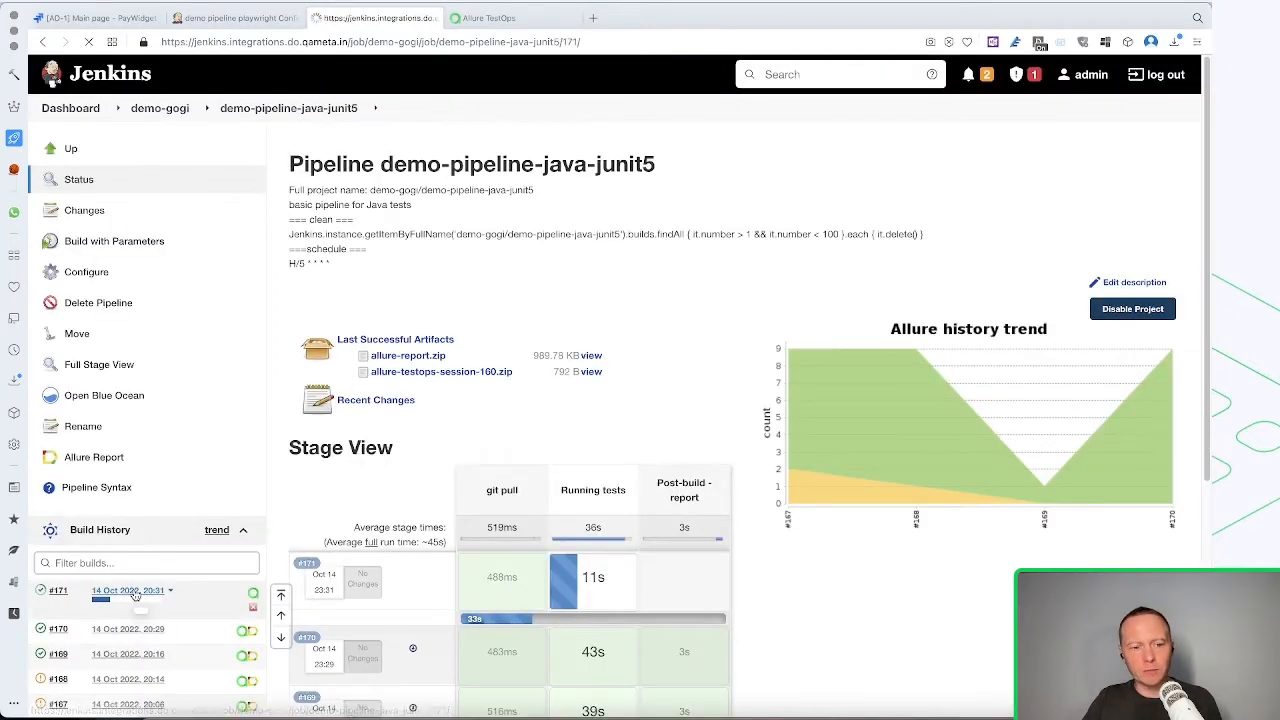
{"action": "left_click", "coordinate": [128, 591]}
{"action": "left_click", "coordinate": [95, 240]}
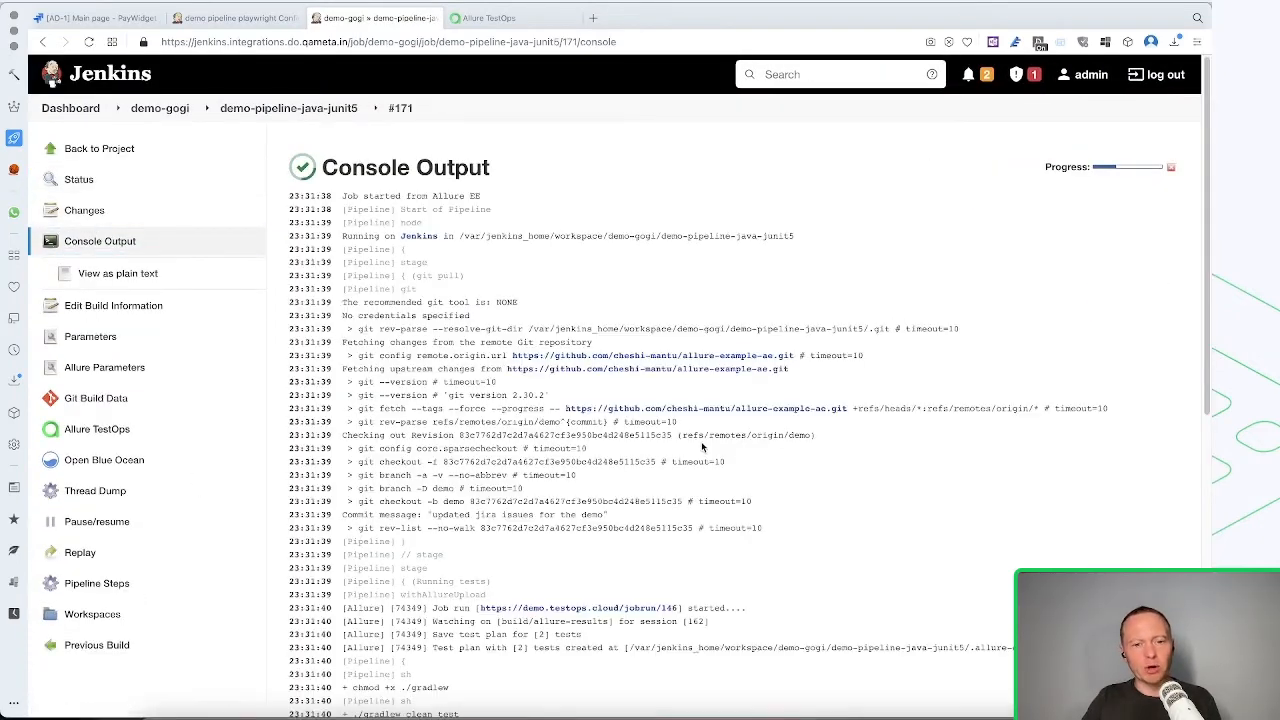
{"action": "scroll", "coordinate": [701, 441], "scroll_direction": "down", "scroll_amount": 10}
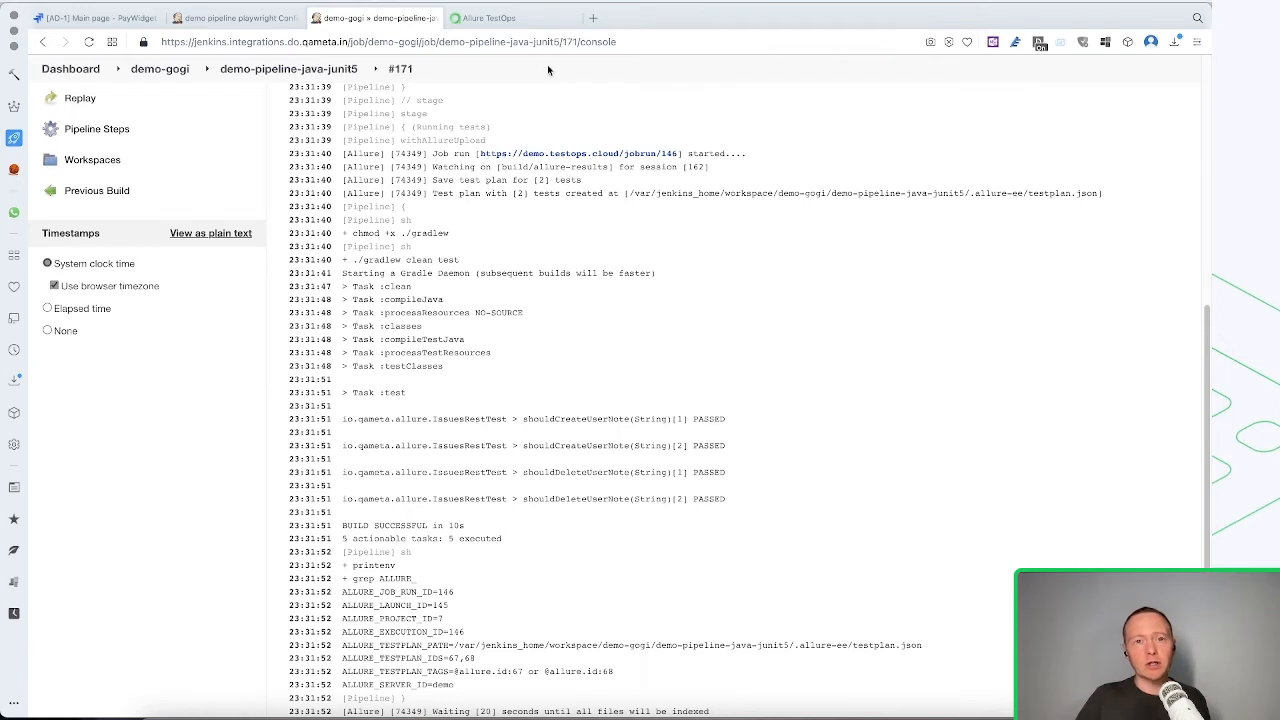
Return to Allure TestOps, open the 23:31 launch's result tree and compare the parameters of both Close issue via api results
{"action": "left_click", "coordinate": [492, 18]}
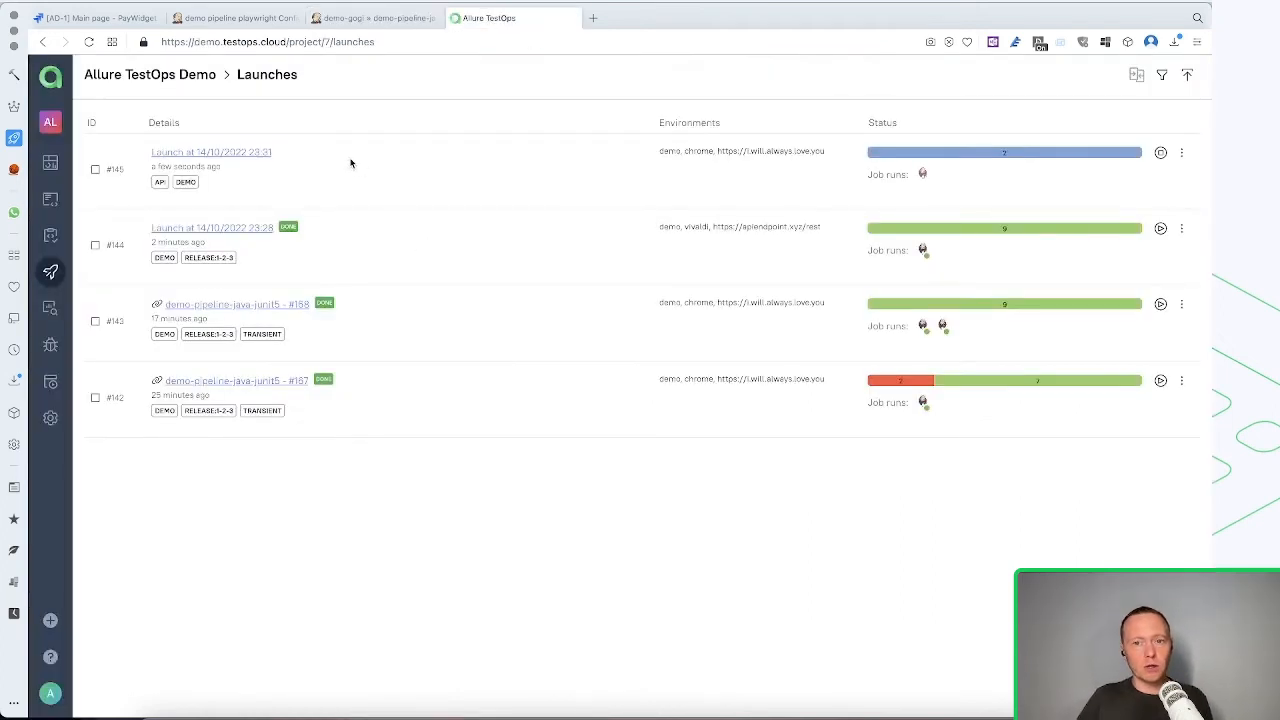
{"action": "left_click", "coordinate": [237, 153]}
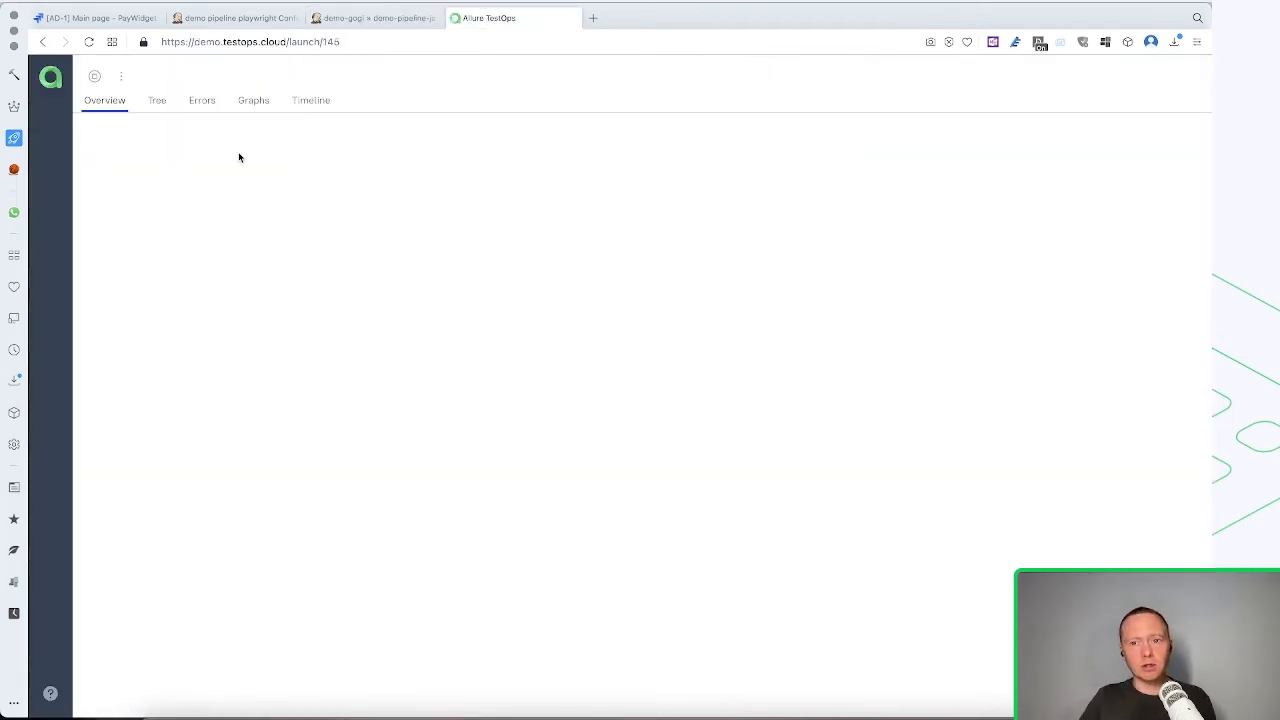
{"action": "left_click", "coordinate": [157, 101]}
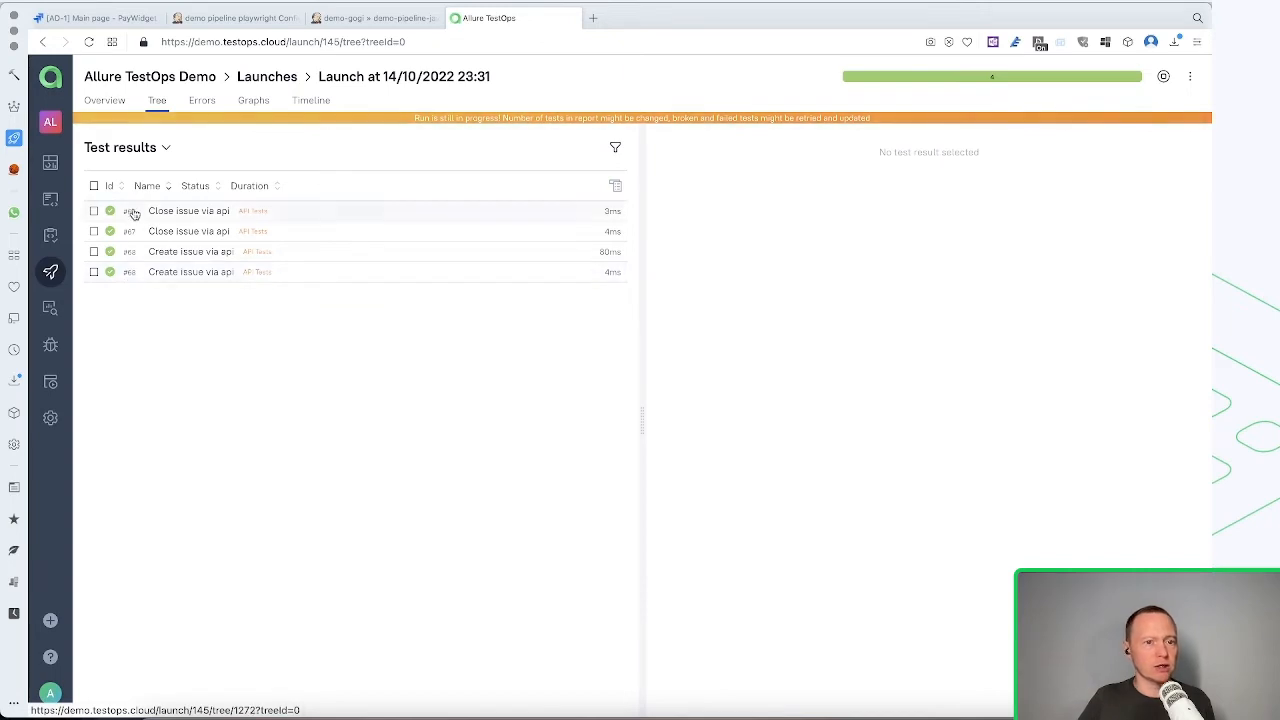
{"action": "left_click", "coordinate": [205, 211]}
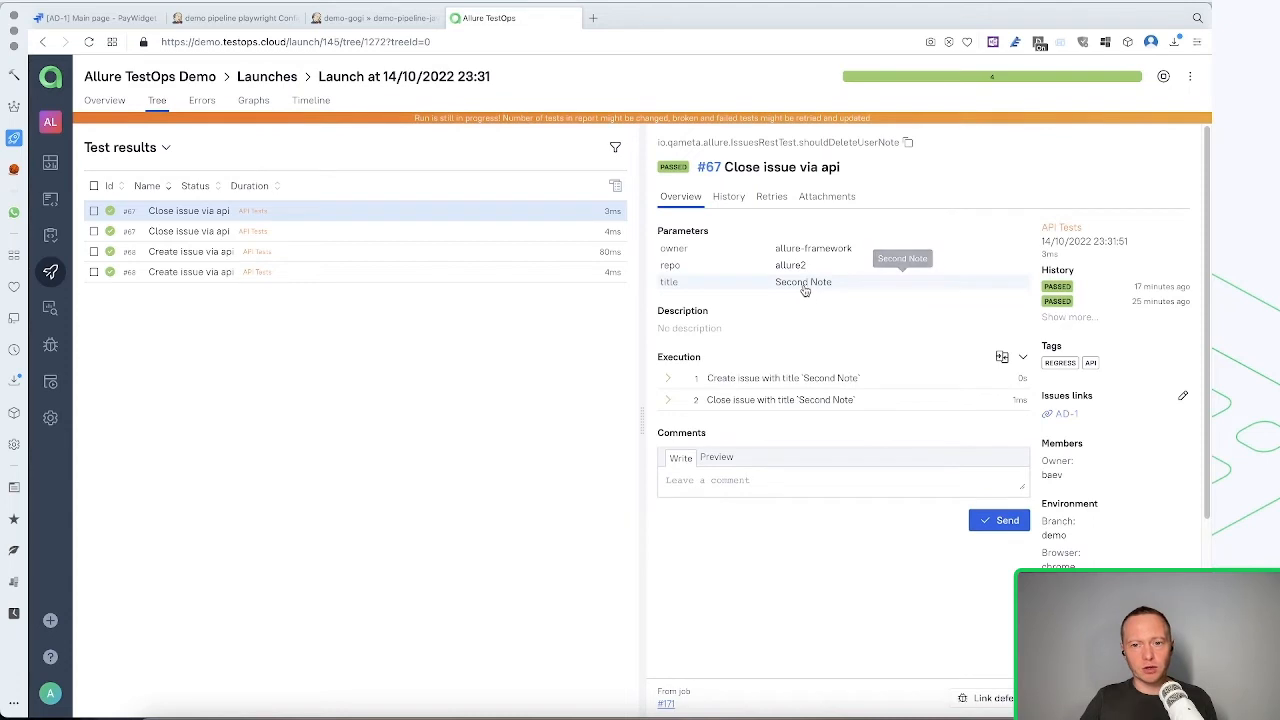
{"action": "left_click", "coordinate": [303, 230]}
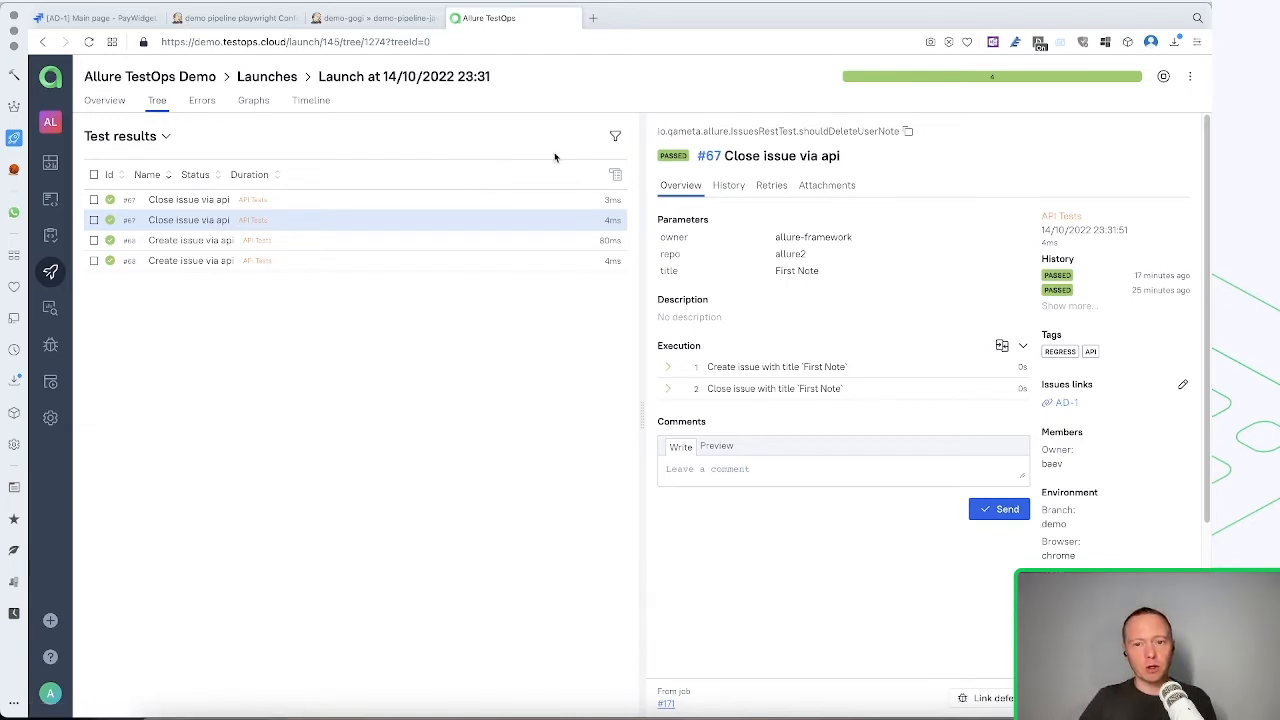
Open test case #67 Close issue via api from its result to inspect its parameters, and hide the filters
{"action": "left_click", "coordinate": [710, 157]}
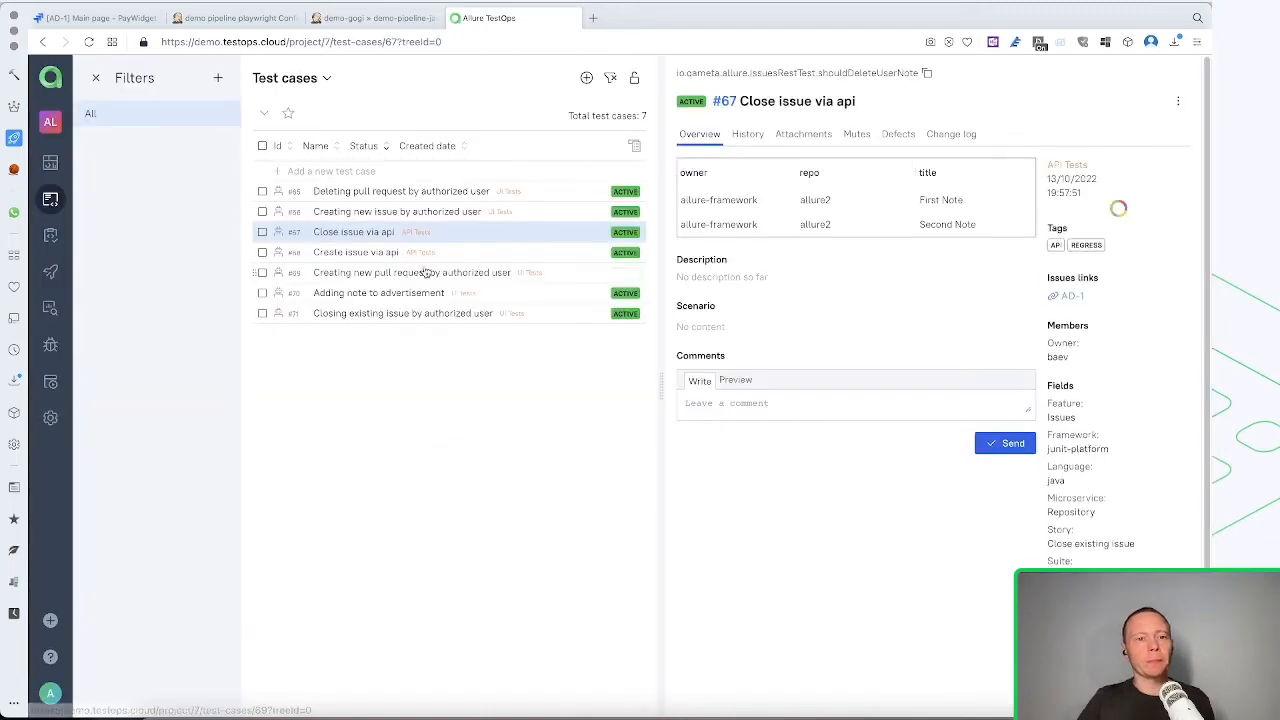
{"action": "left_click", "coordinate": [338, 240]}
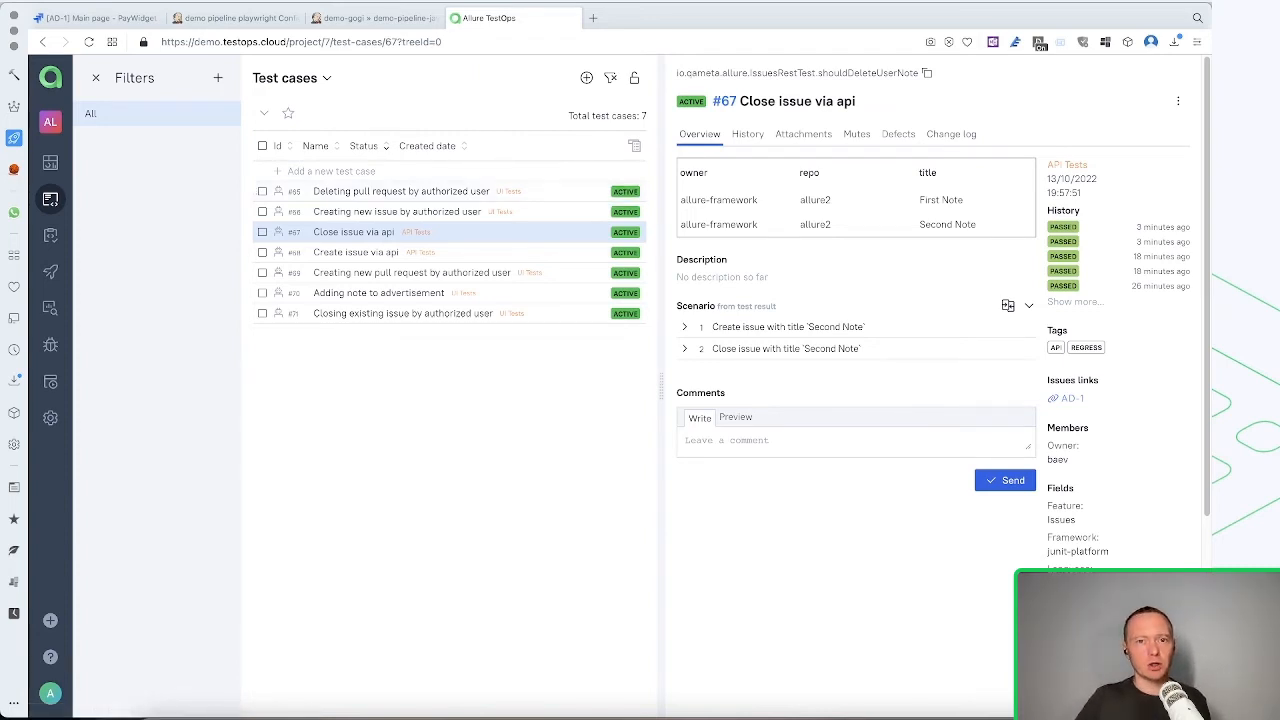
{"action": "left_click", "coordinate": [95, 77]}
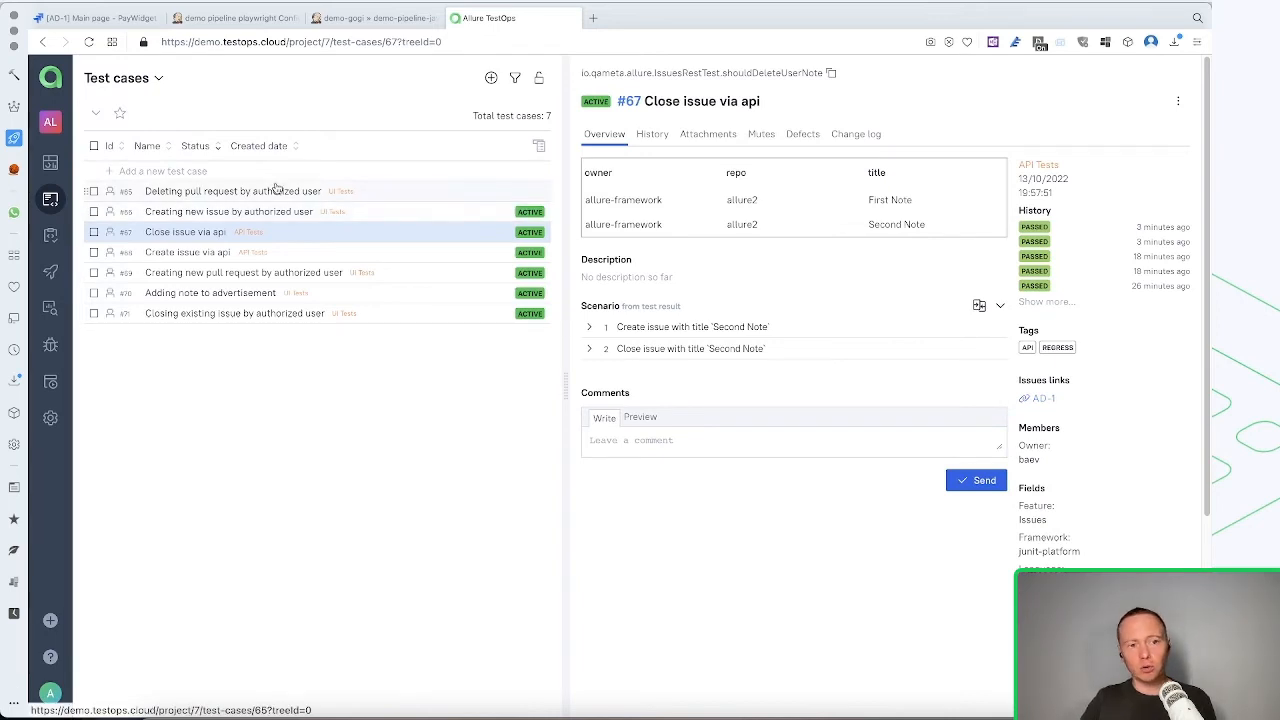
Create a new filter on the project's test cases that limits the list to the UI Tests layer
{"action": "left_click", "coordinate": [50, 271]}
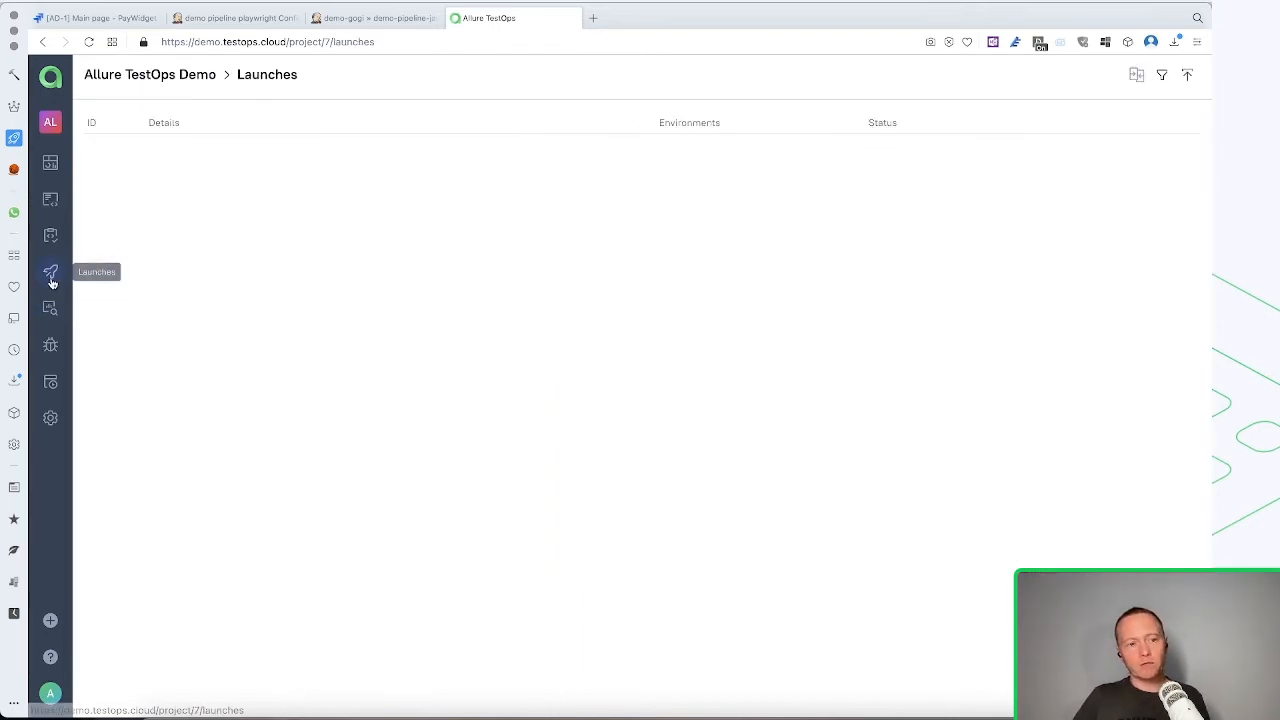
{"action": "left_click", "coordinate": [52, 384]}
{"action": "left_click", "coordinate": [51, 200]}
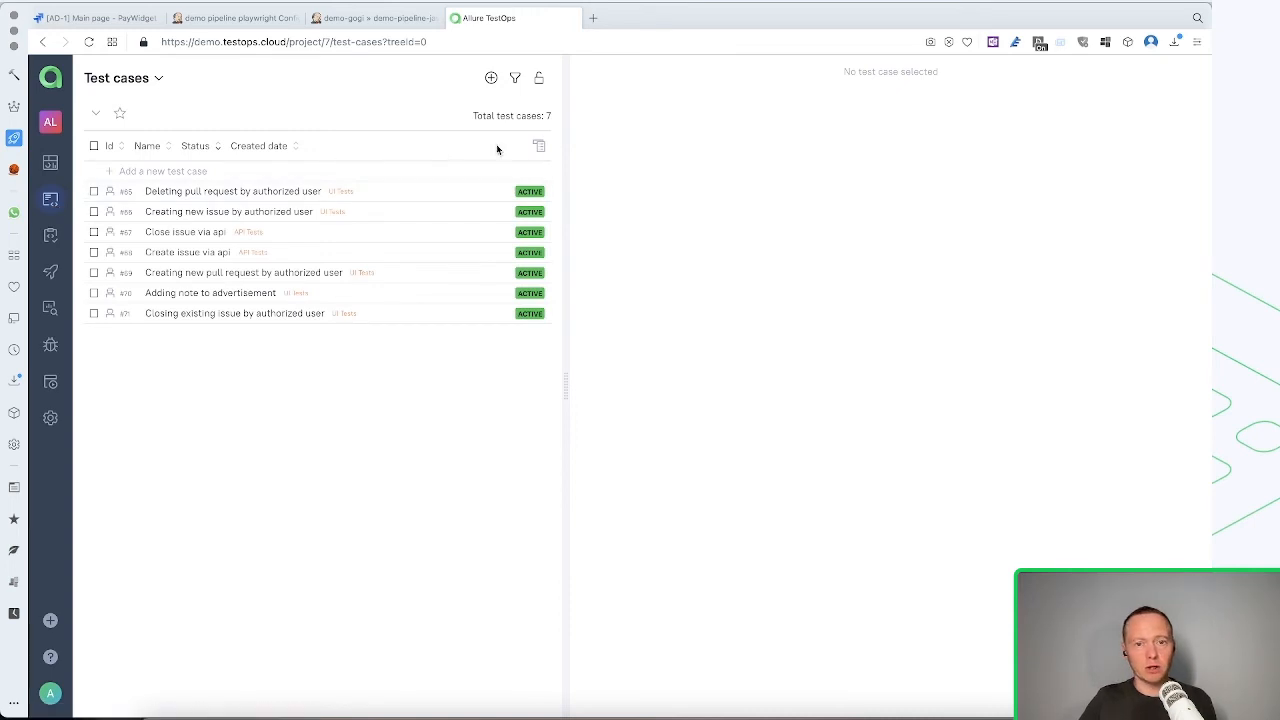
{"action": "left_click", "coordinate": [517, 79]}
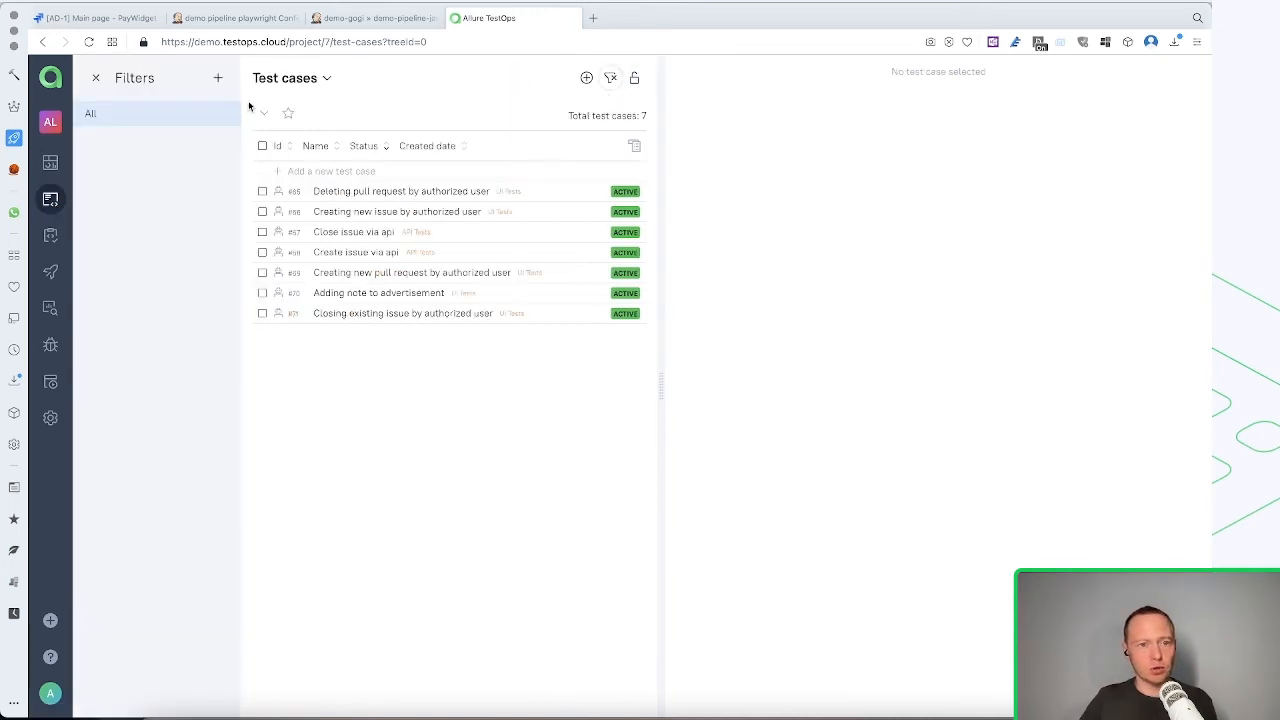
{"action": "left_click", "coordinate": [220, 79]}
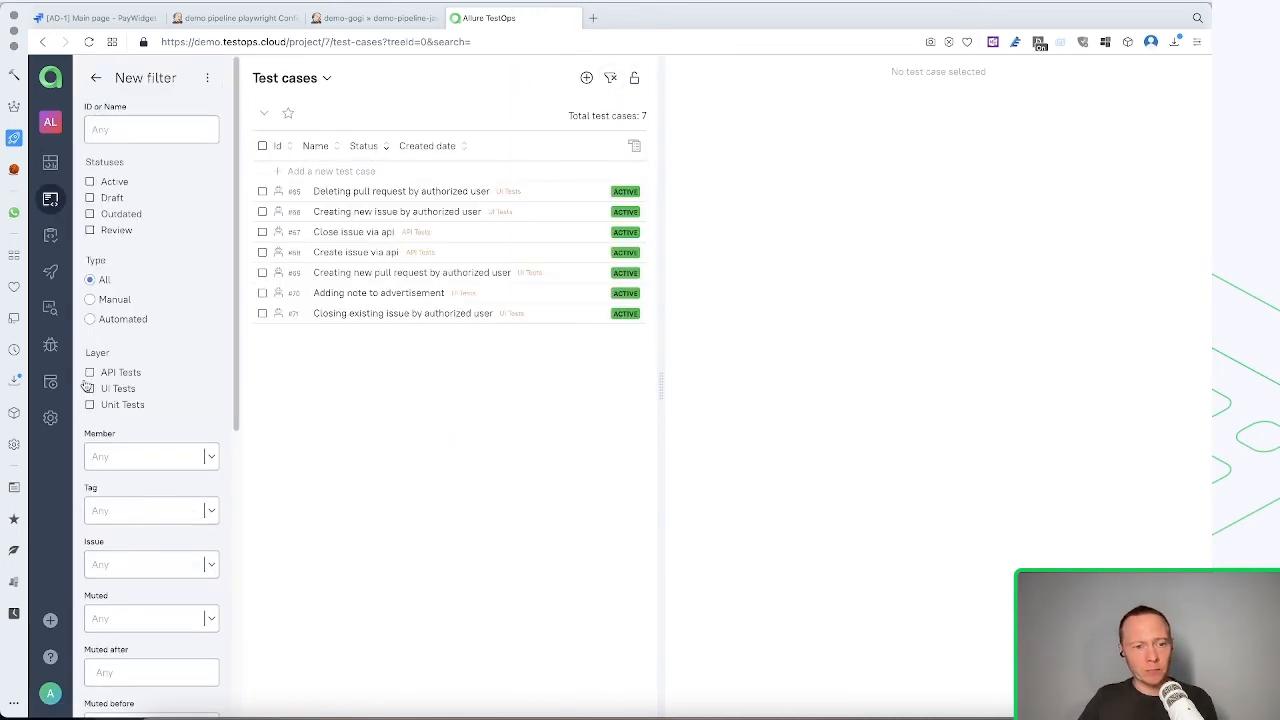
{"action": "left_click", "coordinate": [90, 374]}
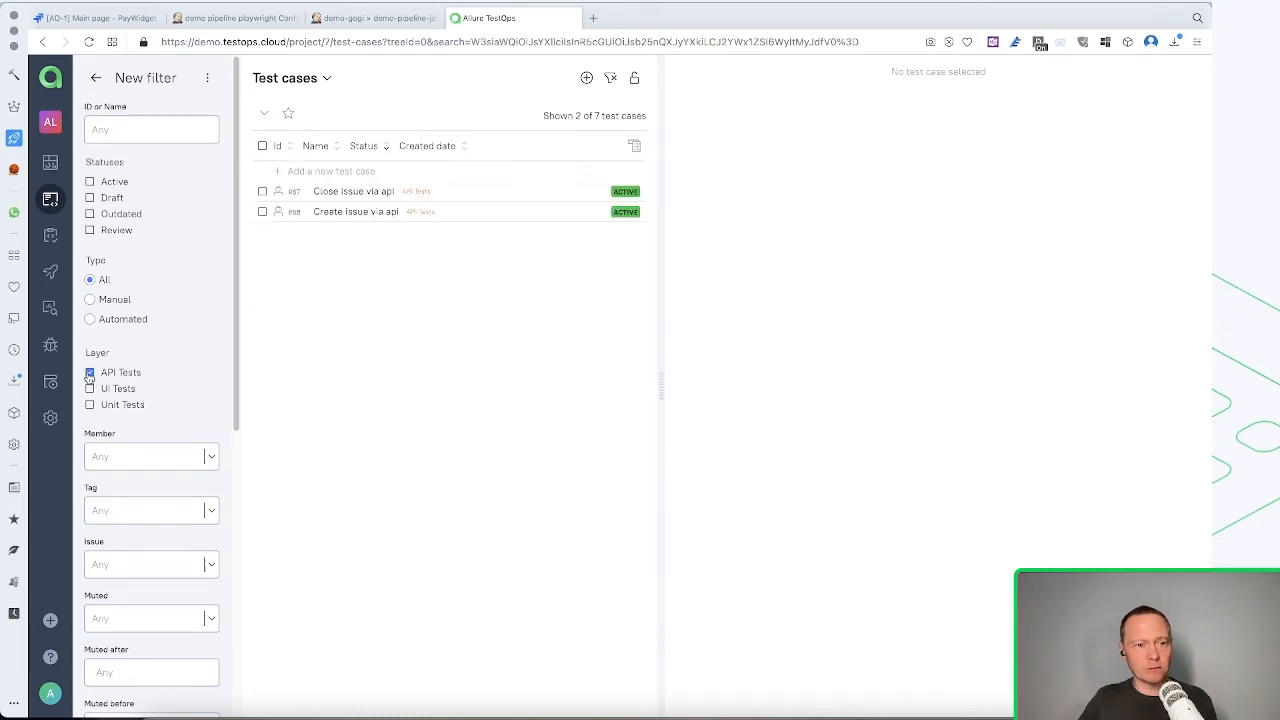
{"action": "left_click", "coordinate": [89, 374]}
{"action": "left_click", "coordinate": [90, 389]}
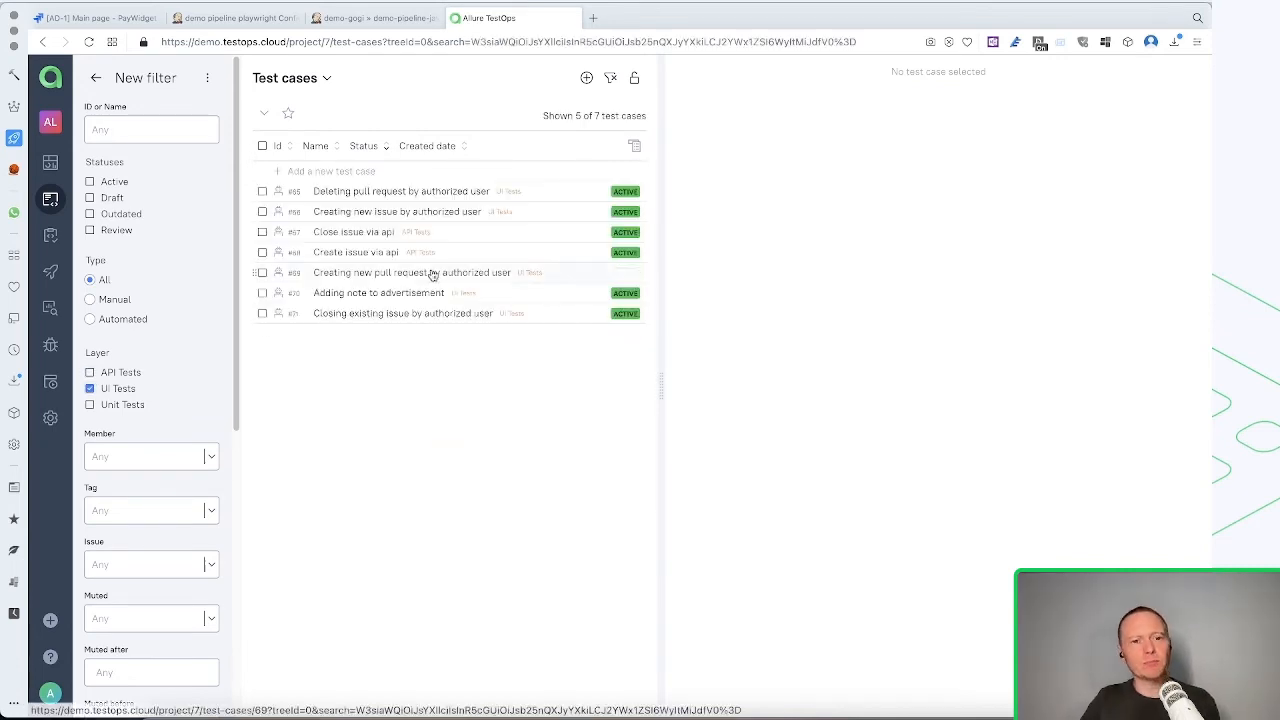
Select all the filtered test cases and create a test plan from them named UI tests
{"action": "left_click", "coordinate": [262, 146]}
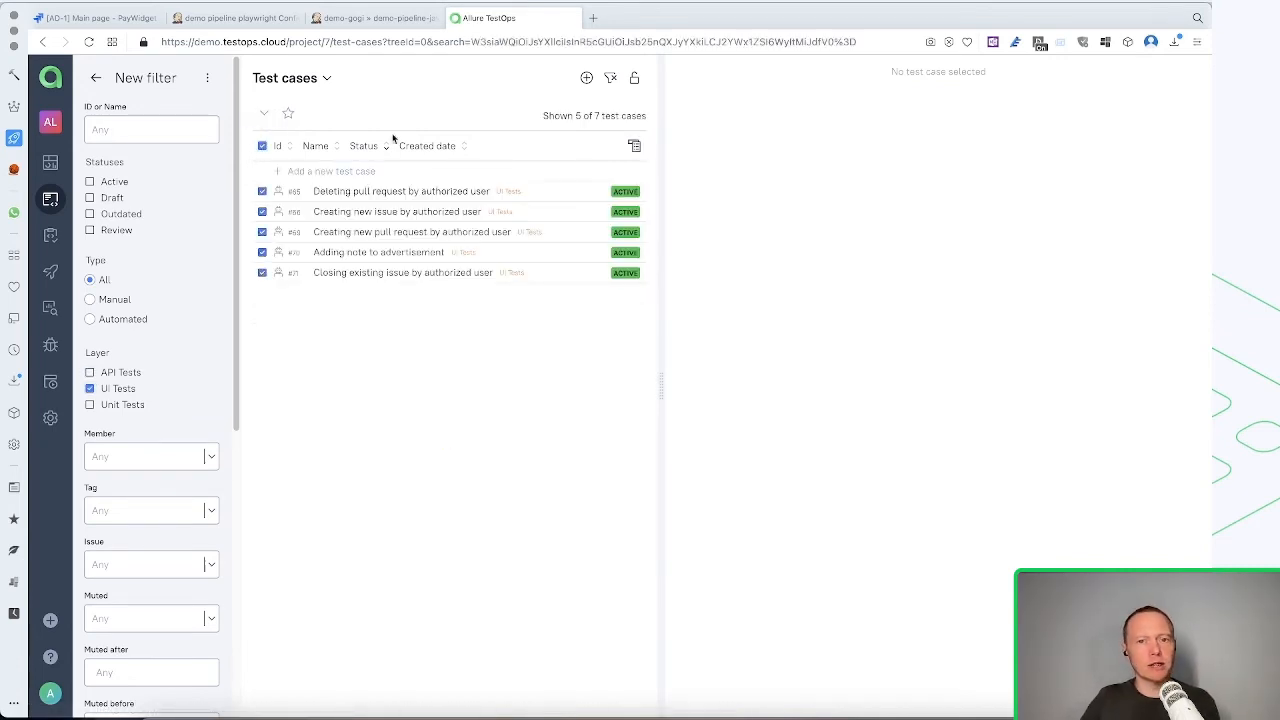
{"action": "left_click", "coordinate": [634, 146]}
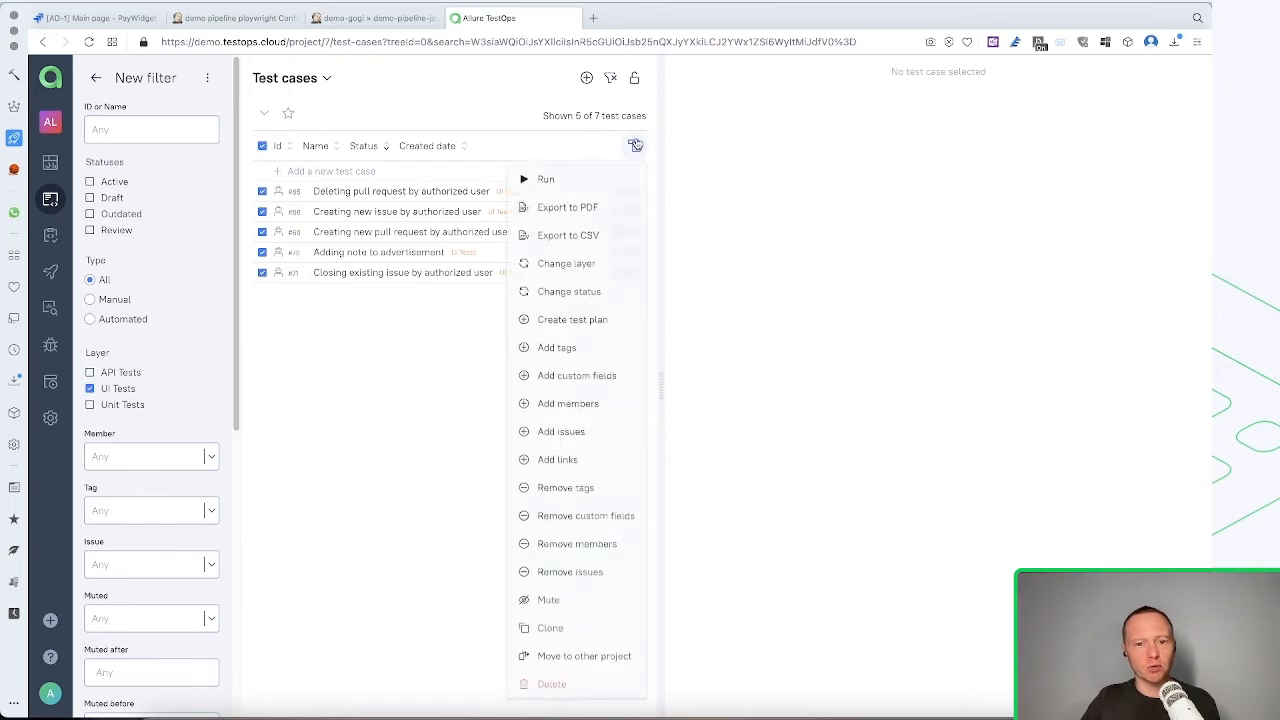
{"action": "left_click", "coordinate": [577, 321]}
{"action": "left_click", "coordinate": [391, 198]}
{"action": "type", "text": "UI tests"}
{"action": "left_click", "coordinate": [862, 231]}
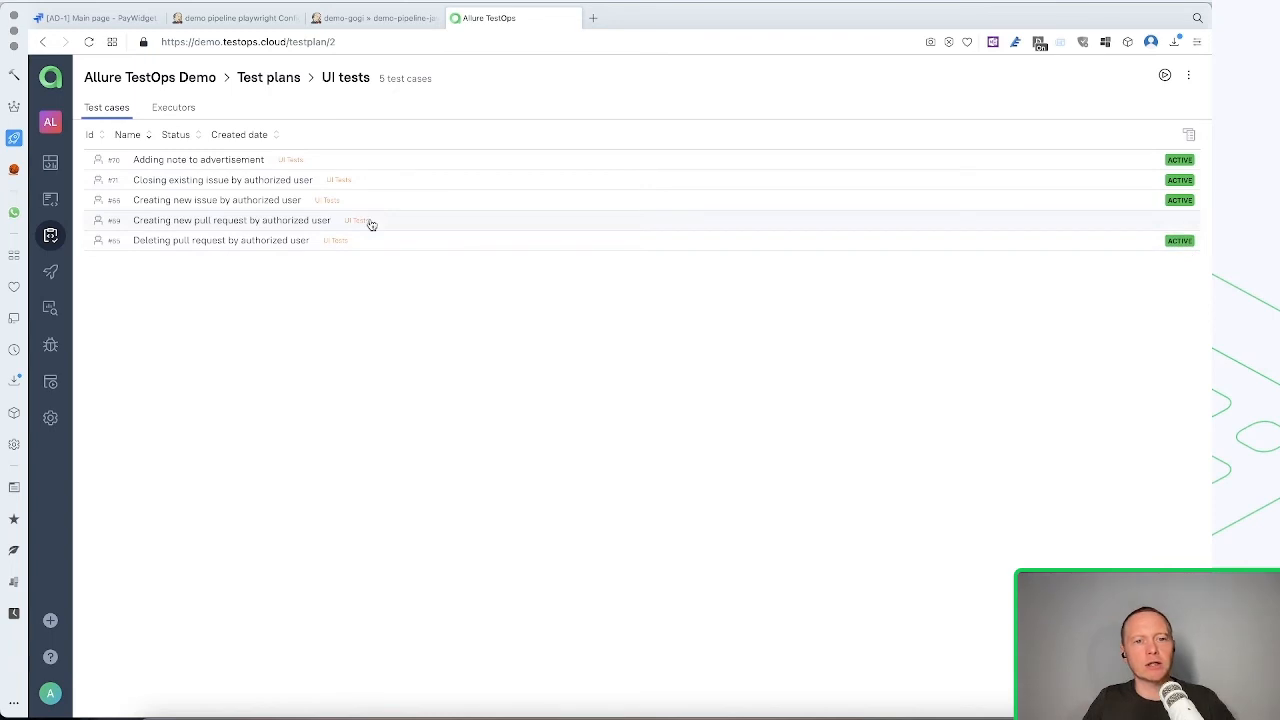
Run the UI tests plan with a new tag ui-tets and open the resulting launch's result tree
{"action": "left_click", "coordinate": [1163, 77]}
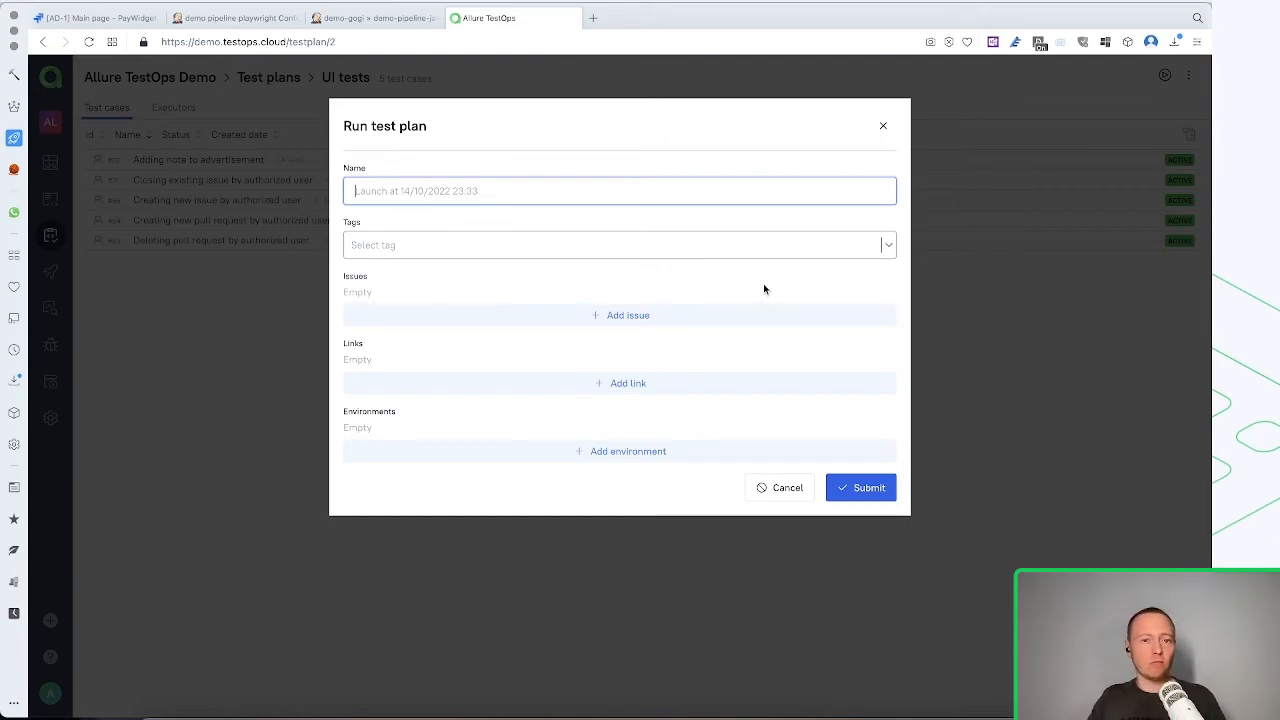
{"action": "left_click", "coordinate": [482, 258]}
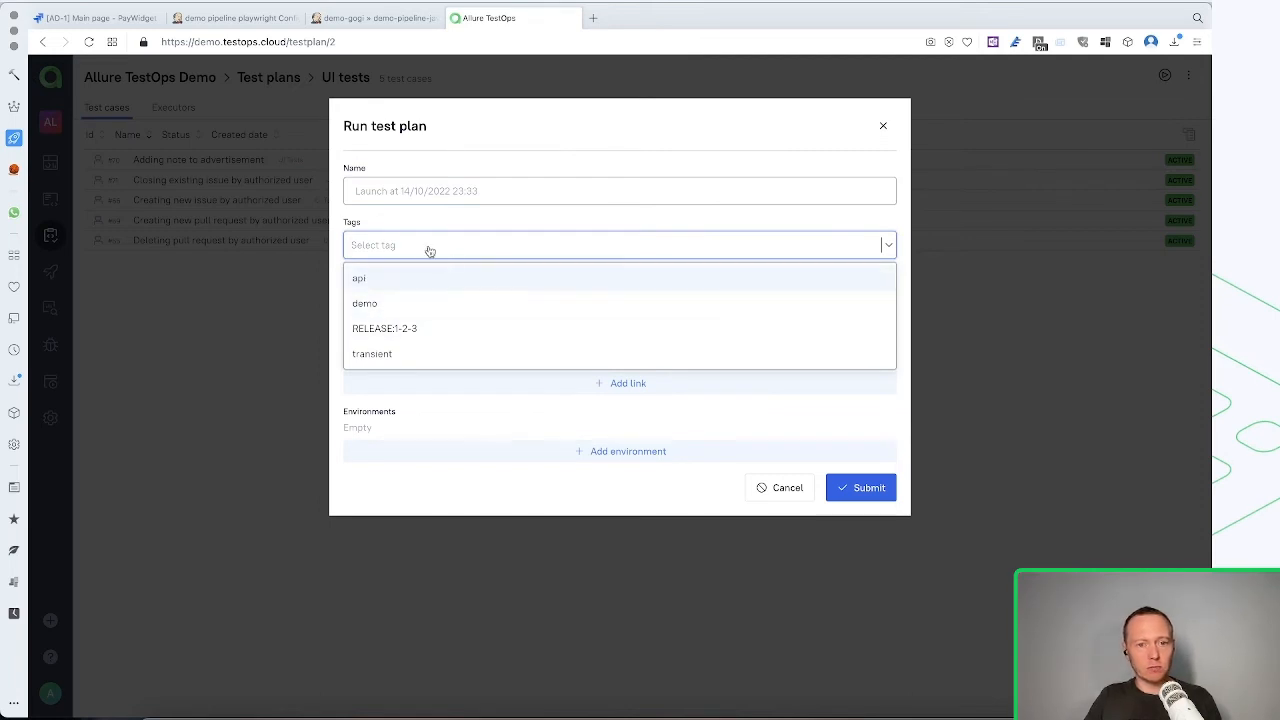
{"action": "type", "text": "tets"}
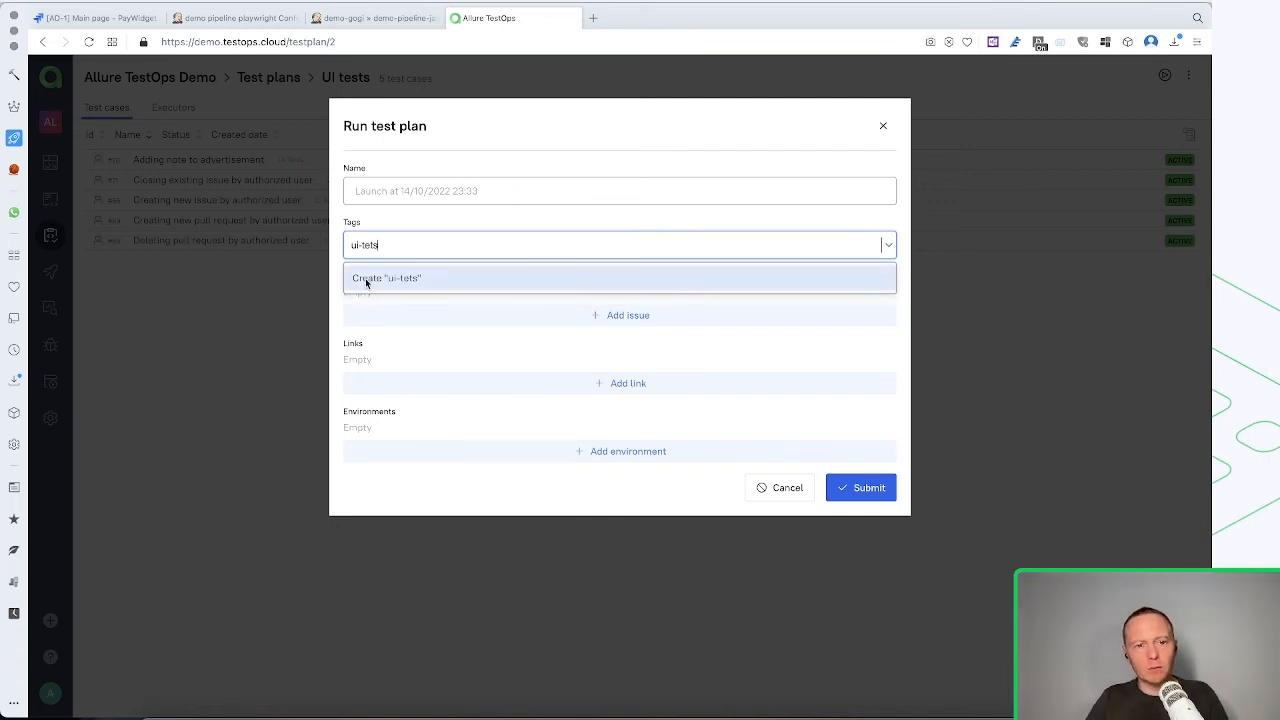
{"action": "left_click", "coordinate": [378, 283]}
{"action": "left_click", "coordinate": [866, 487]}
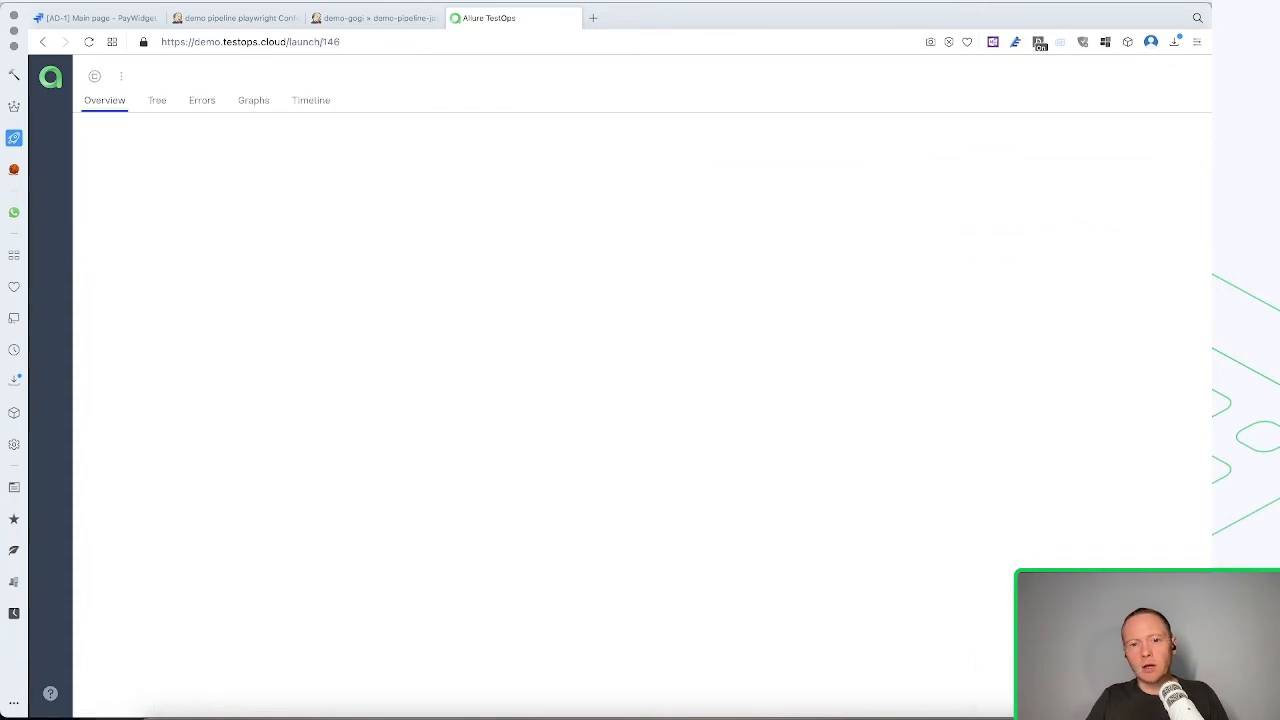
{"action": "left_click", "coordinate": [157, 101]}
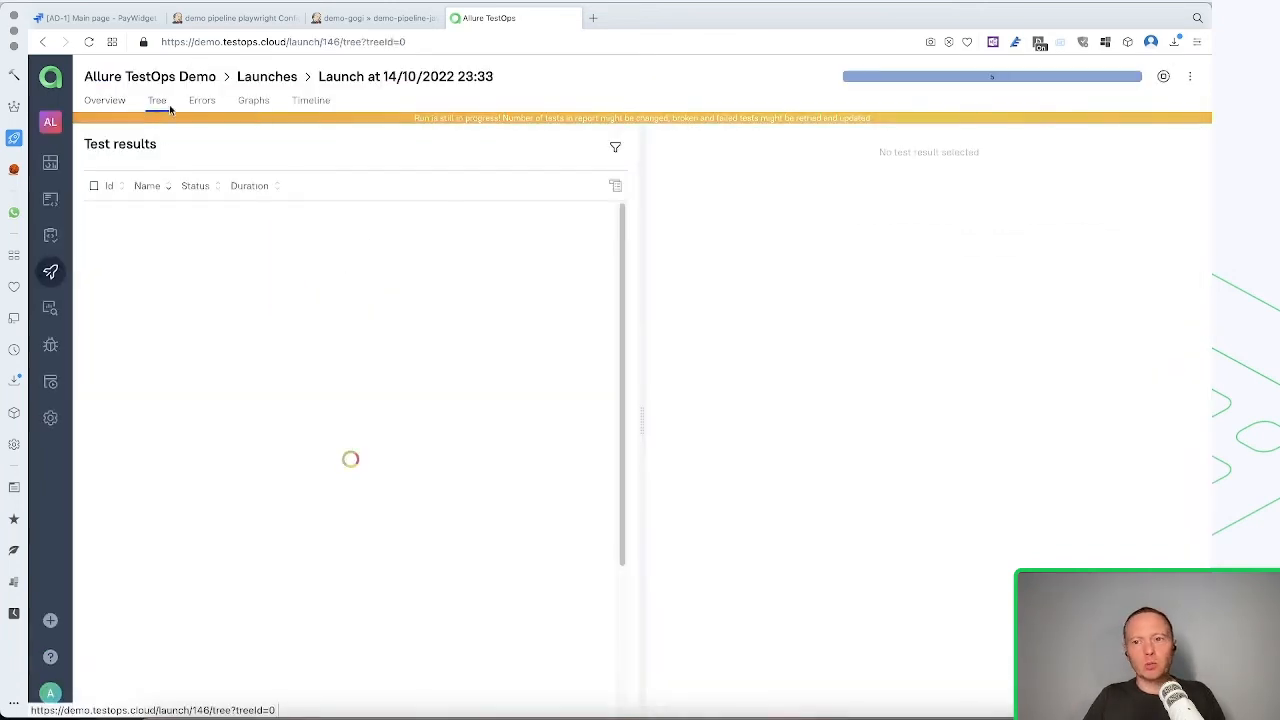
{"action": "mouse_move", "coordinate": [993, 78]}
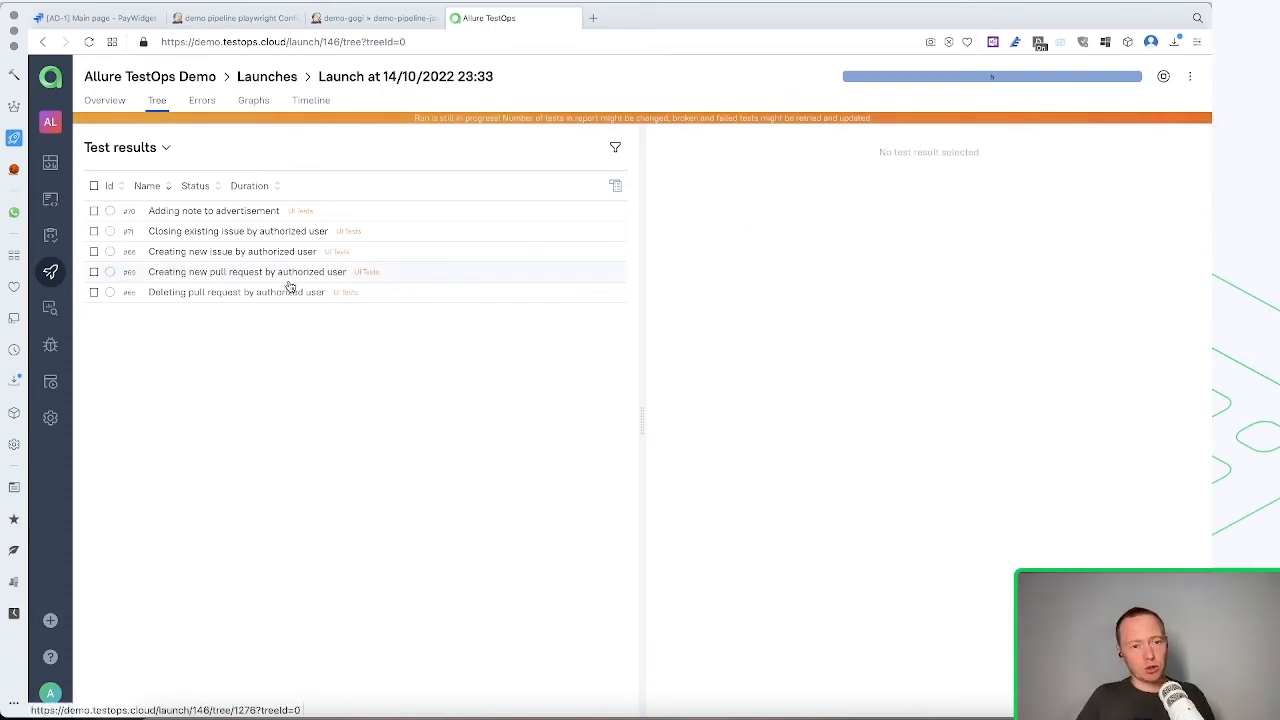
Switch to Jenkins and examine the console output of demo-pipeline-java-junit5 build #172, including its test plan and test results
{"action": "key", "text": "ctrl+shift+Tab"}
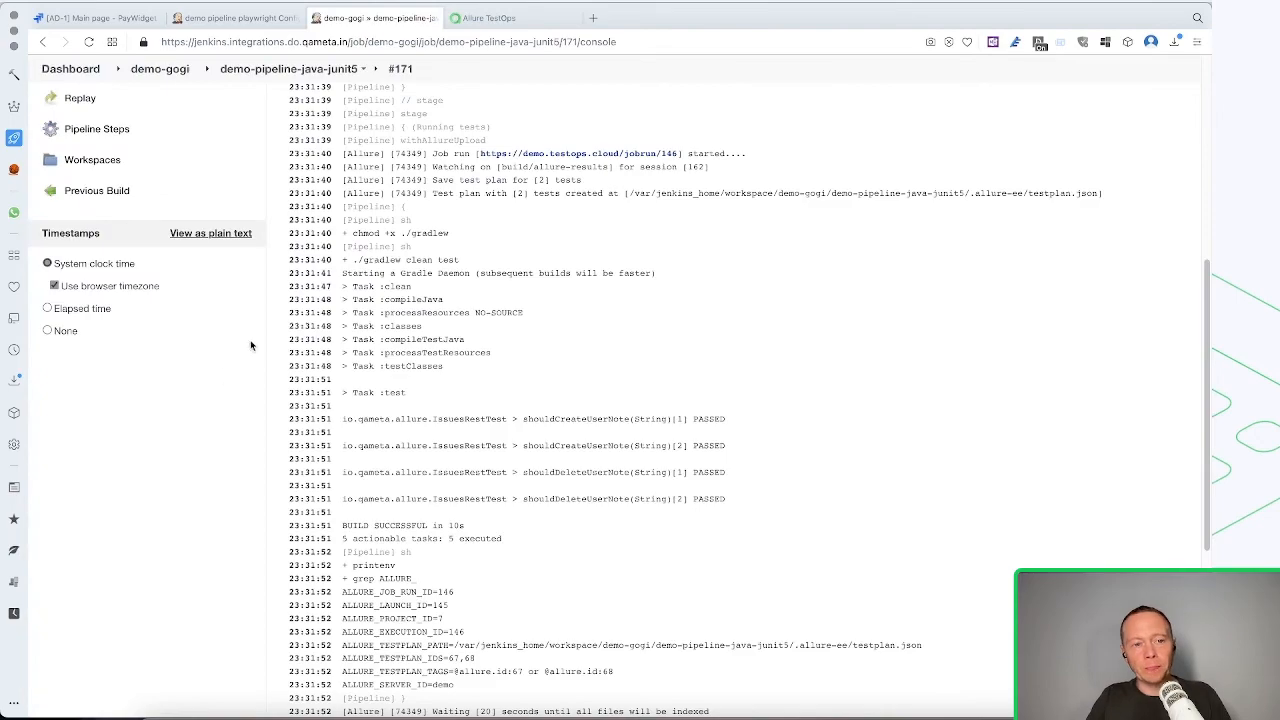
{"action": "scroll", "coordinate": [226, 263], "scroll_direction": "up", "scroll_amount": 15}
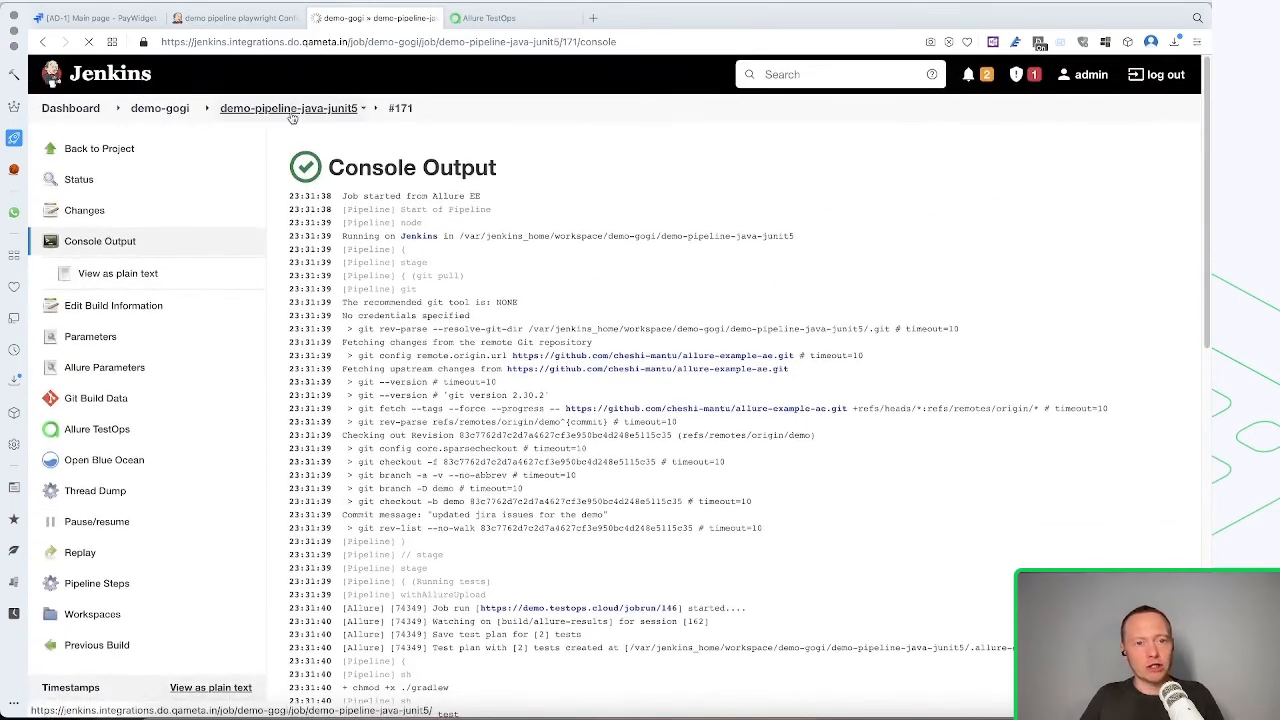
{"action": "left_click", "coordinate": [292, 110]}
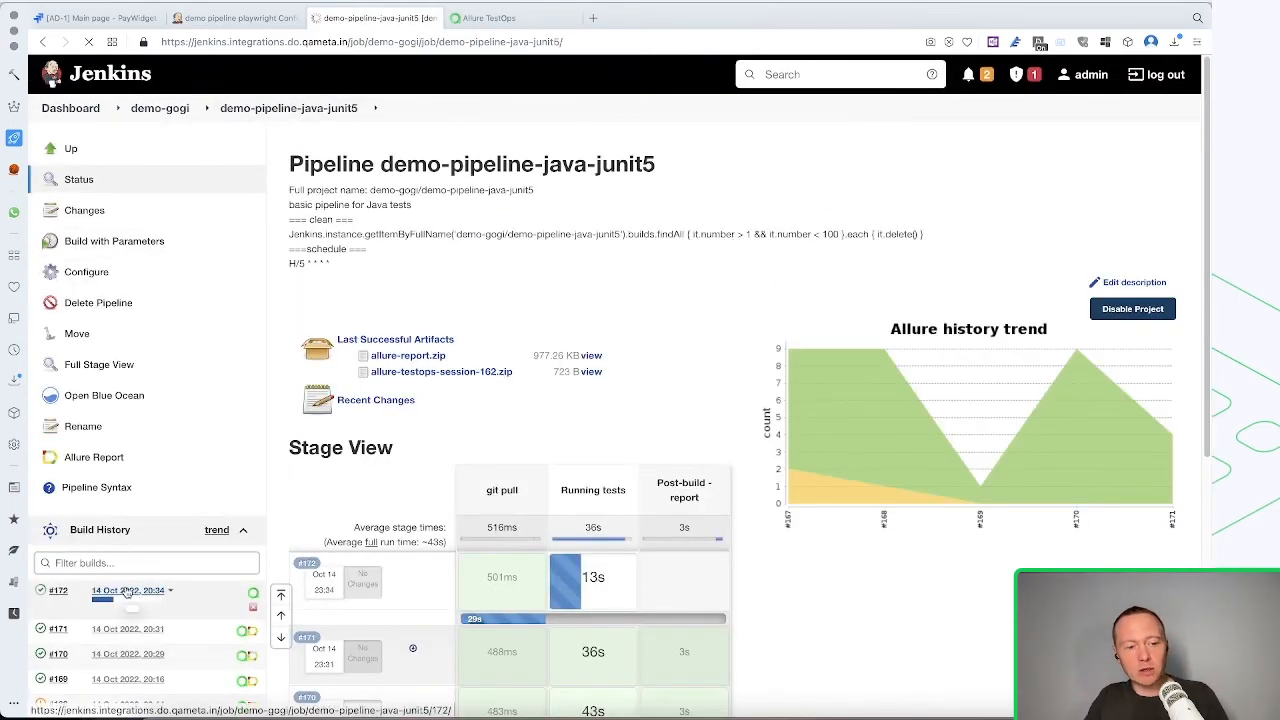
{"action": "left_click", "coordinate": [128, 592]}
{"action": "left_click", "coordinate": [100, 241]}
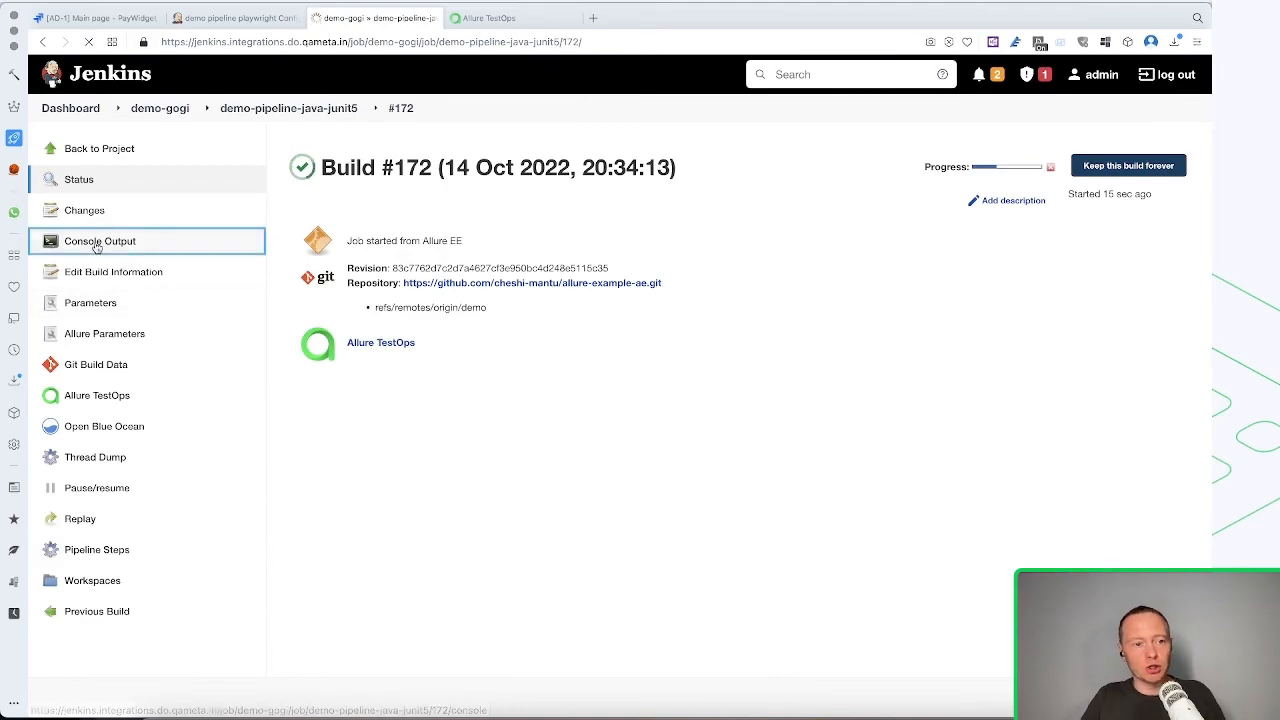
{"action": "scroll", "coordinate": [560, 500], "scroll_direction": "down", "scroll_amount": 3}
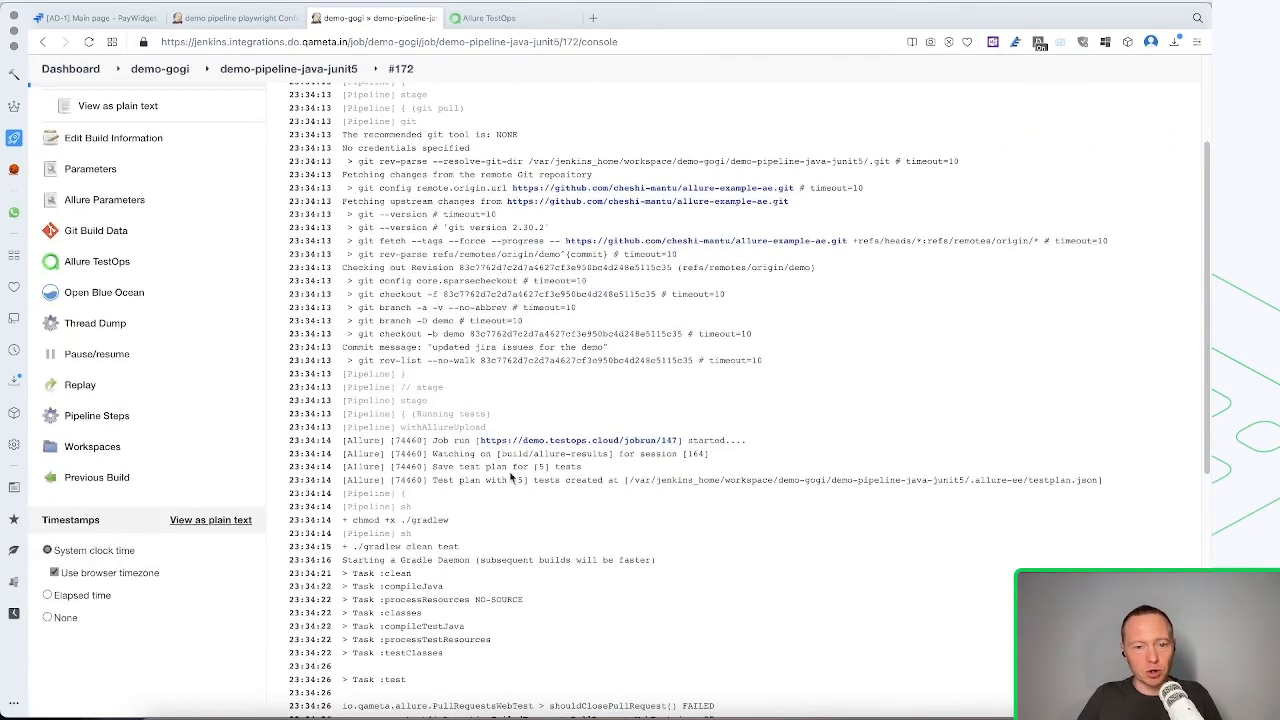
{"action": "scroll", "coordinate": [527, 473], "scroll_direction": "down", "scroll_amount": 8}
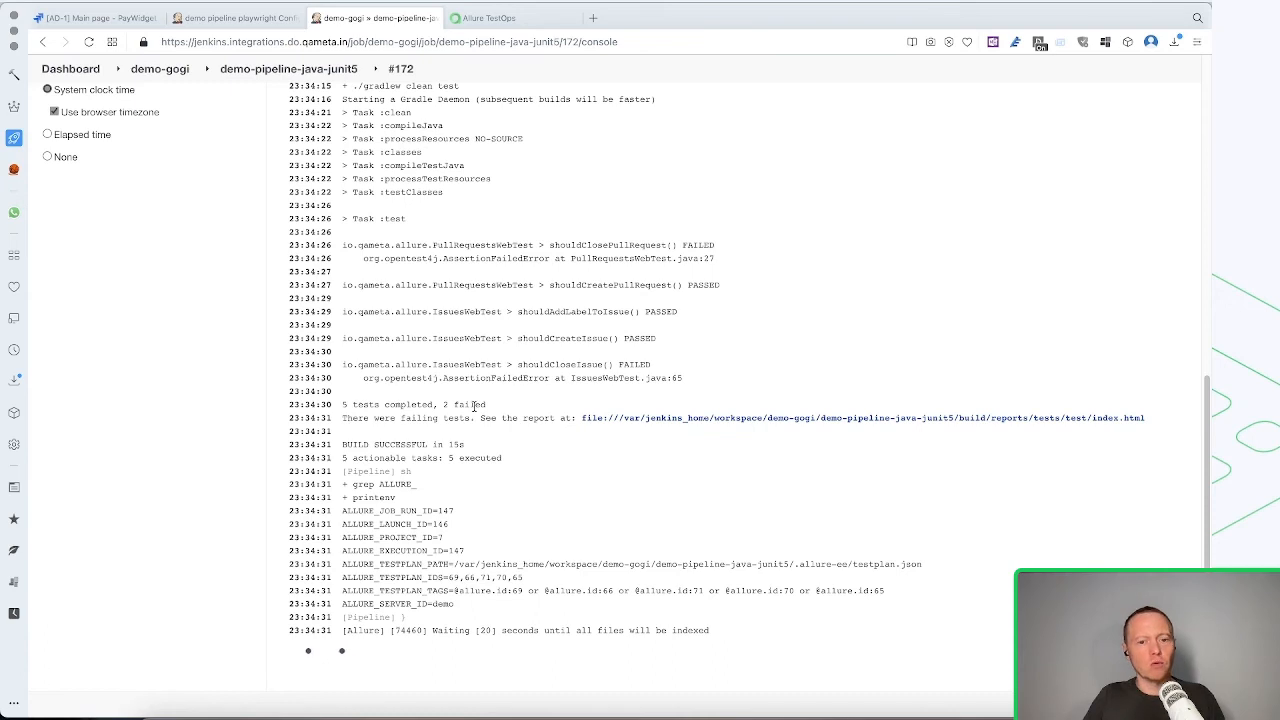
Return to Allure TestOps and check the 23:33 launch's status bar in its tree and in the launches list
{"action": "left_click", "coordinate": [502, 12]}
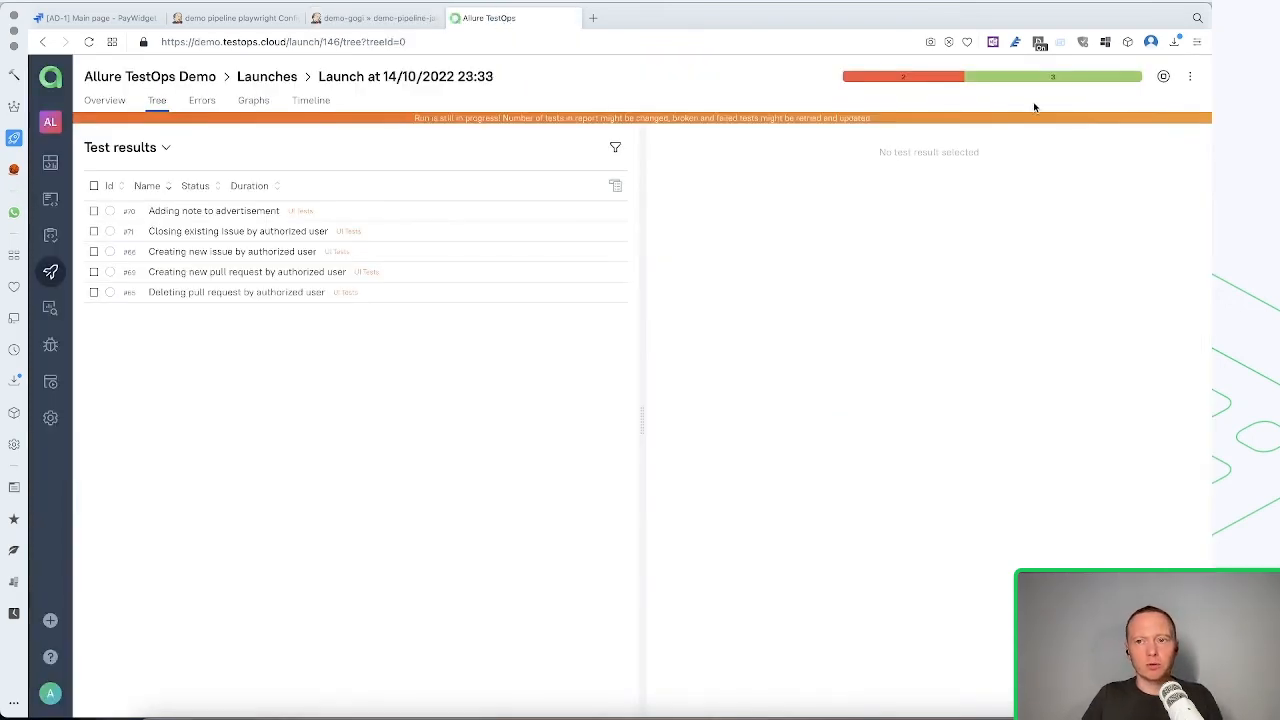
{"action": "mouse_move", "coordinate": [906, 80]}
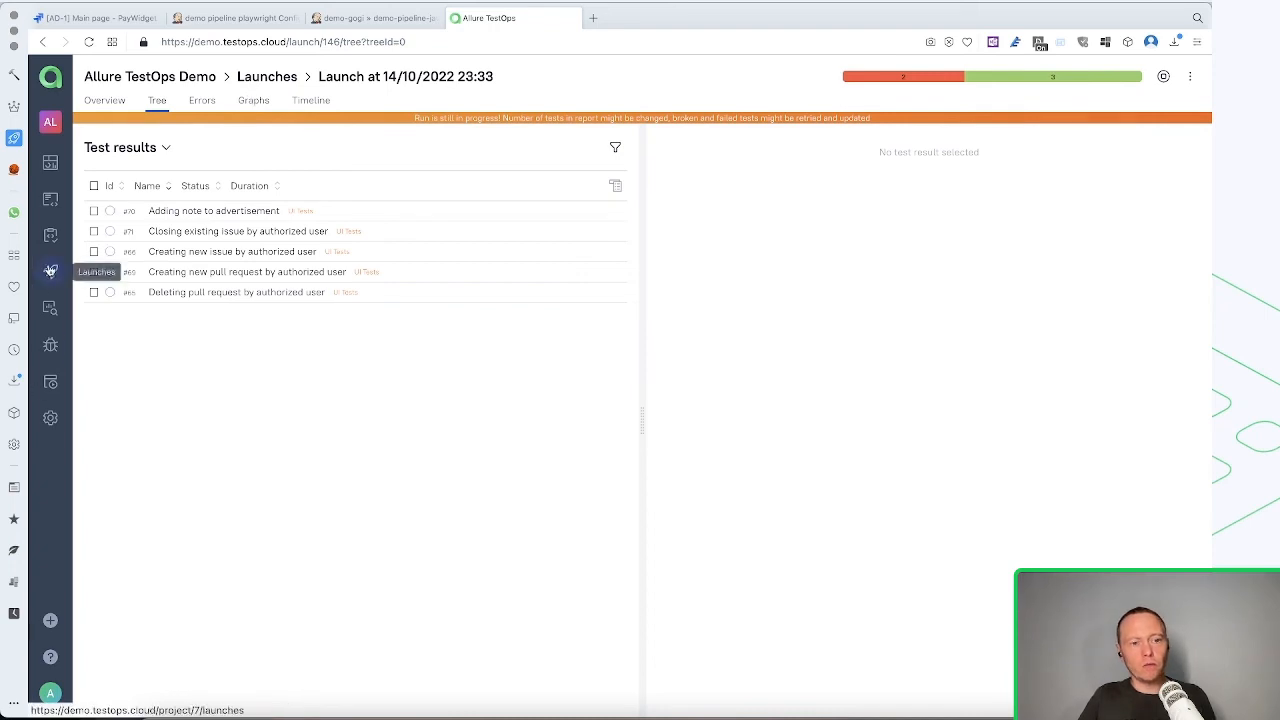
{"action": "left_click", "coordinate": [50, 271]}
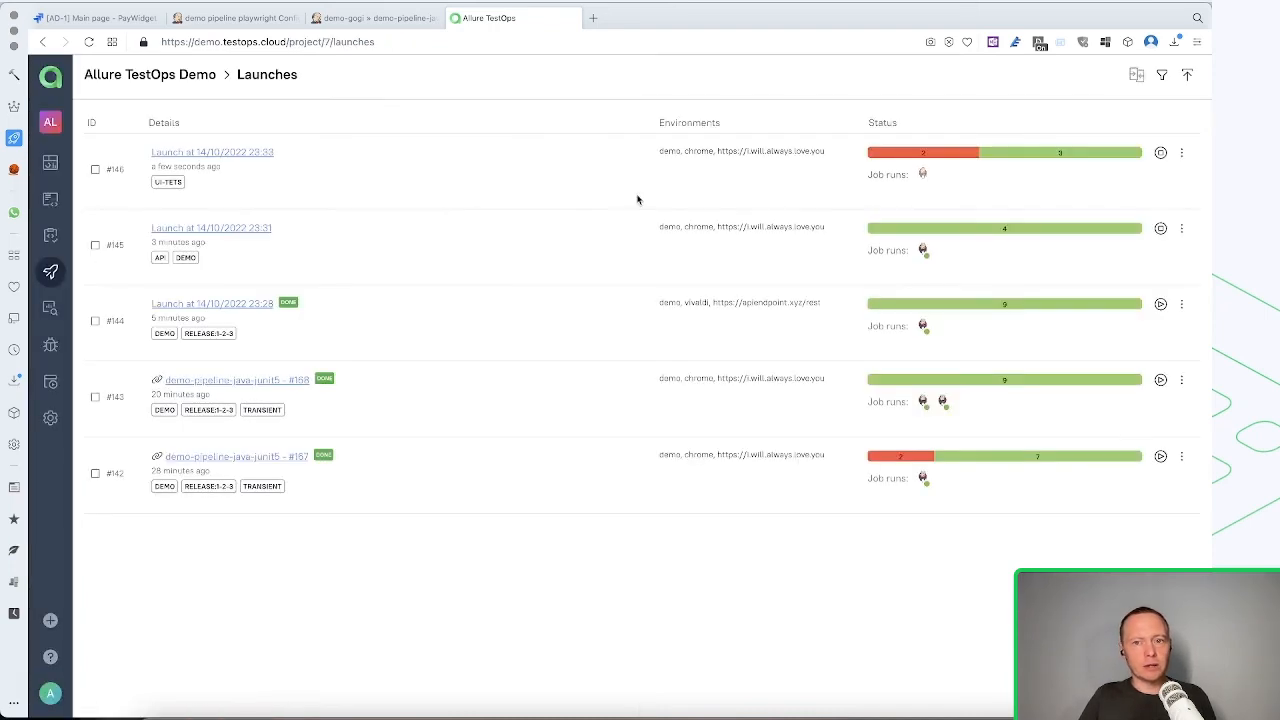
Open the 23:33 launch's overview and examine its job runs, features, microservice breakdown, success rate and unresolved results
{"action": "left_click", "coordinate": [176, 151]}
{"action": "scroll", "coordinate": [466, 391], "scroll_direction": "down", "scroll_amount": 10}
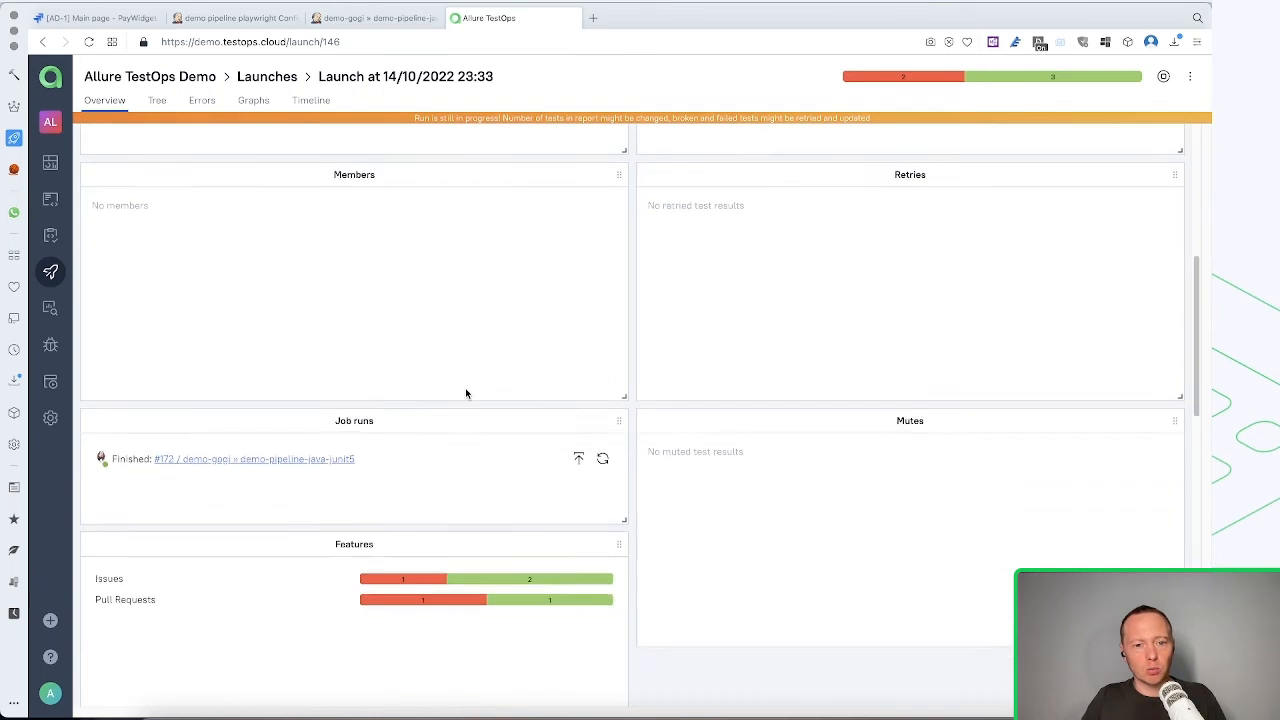
{"action": "scroll", "coordinate": [466, 393], "scroll_direction": "down", "scroll_amount": 1}
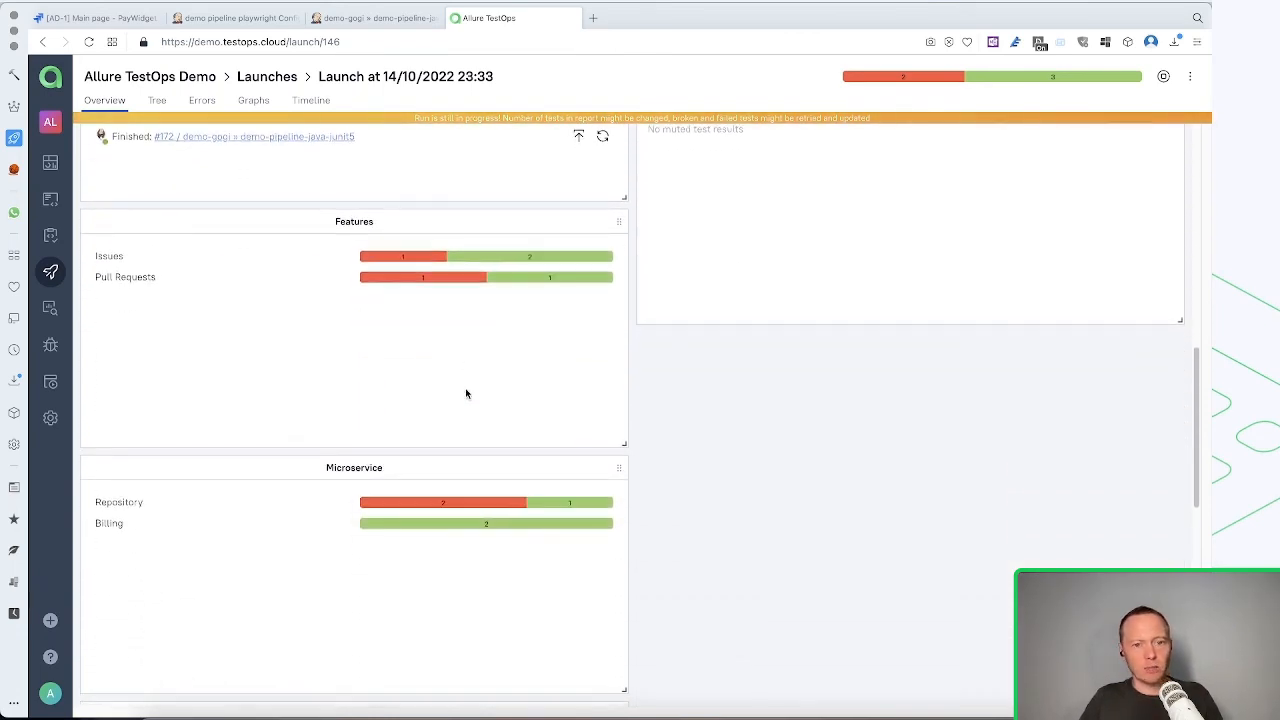
{"action": "scroll", "coordinate": [401, 319], "scroll_direction": "down", "scroll_amount": 1}
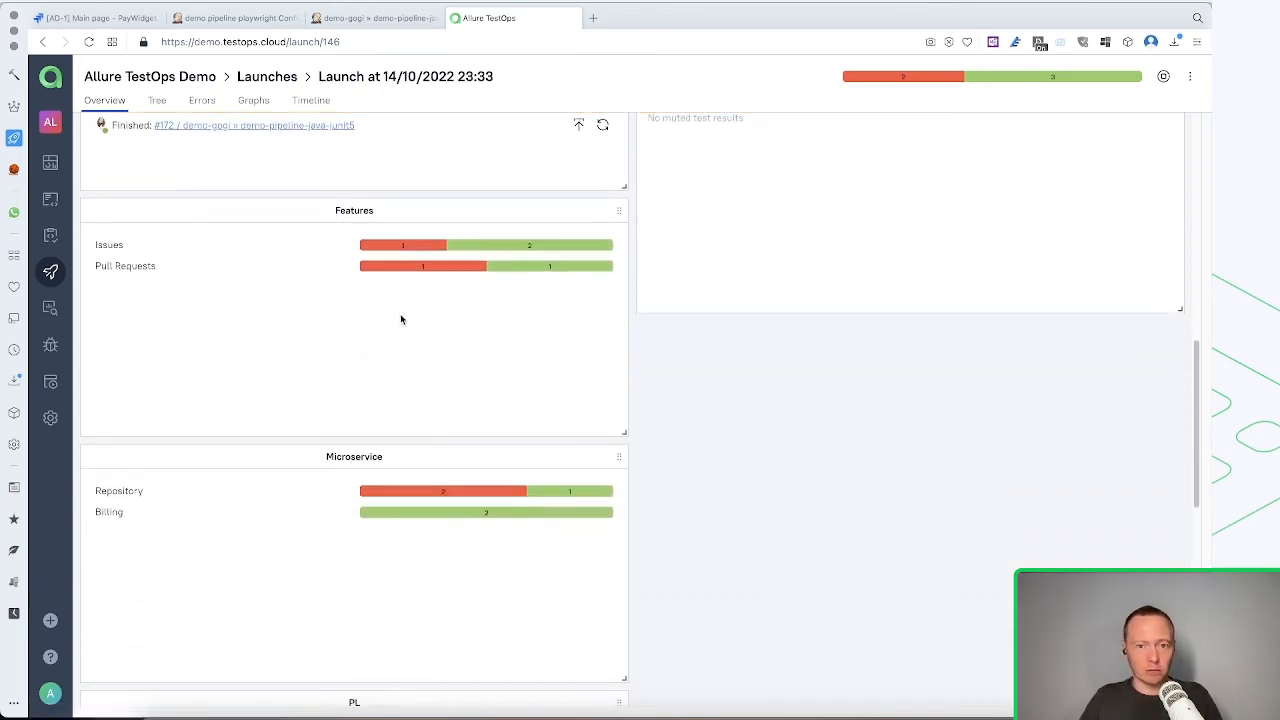
{"action": "scroll", "coordinate": [401, 319], "scroll_direction": "down", "scroll_amount": 1}
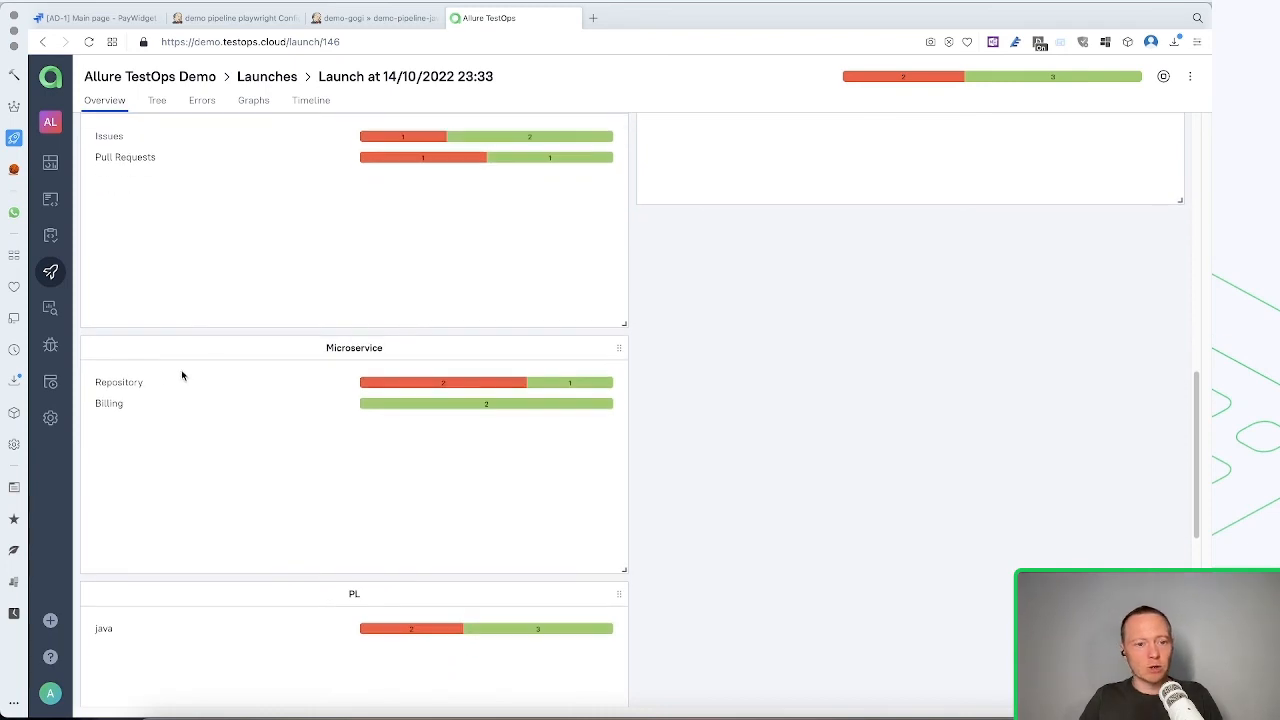
{"action": "mouse_move", "coordinate": [442, 383]}
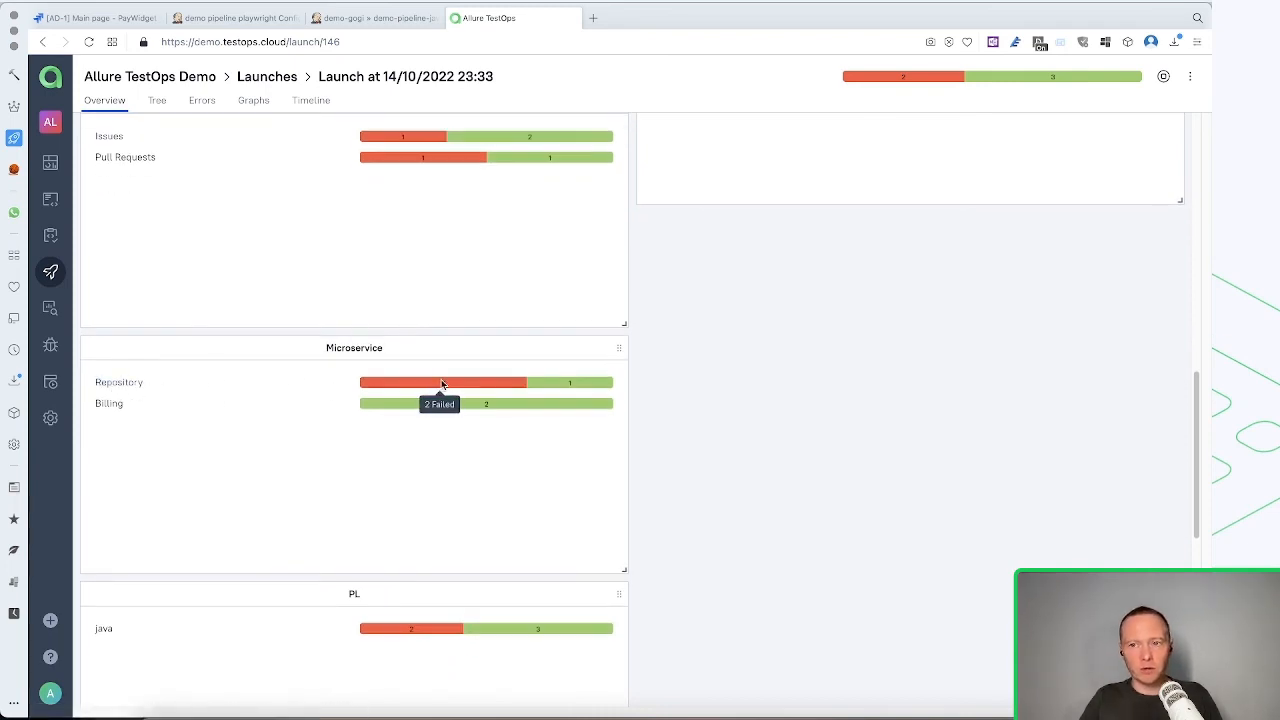
{"action": "scroll", "coordinate": [442, 383], "scroll_direction": "down", "scroll_amount": 4}
{"action": "scroll", "coordinate": [442, 385], "scroll_direction": "up", "scroll_amount": 6}
{"action": "scroll", "coordinate": [442, 385], "scroll_direction": "up", "scroll_amount": 7}
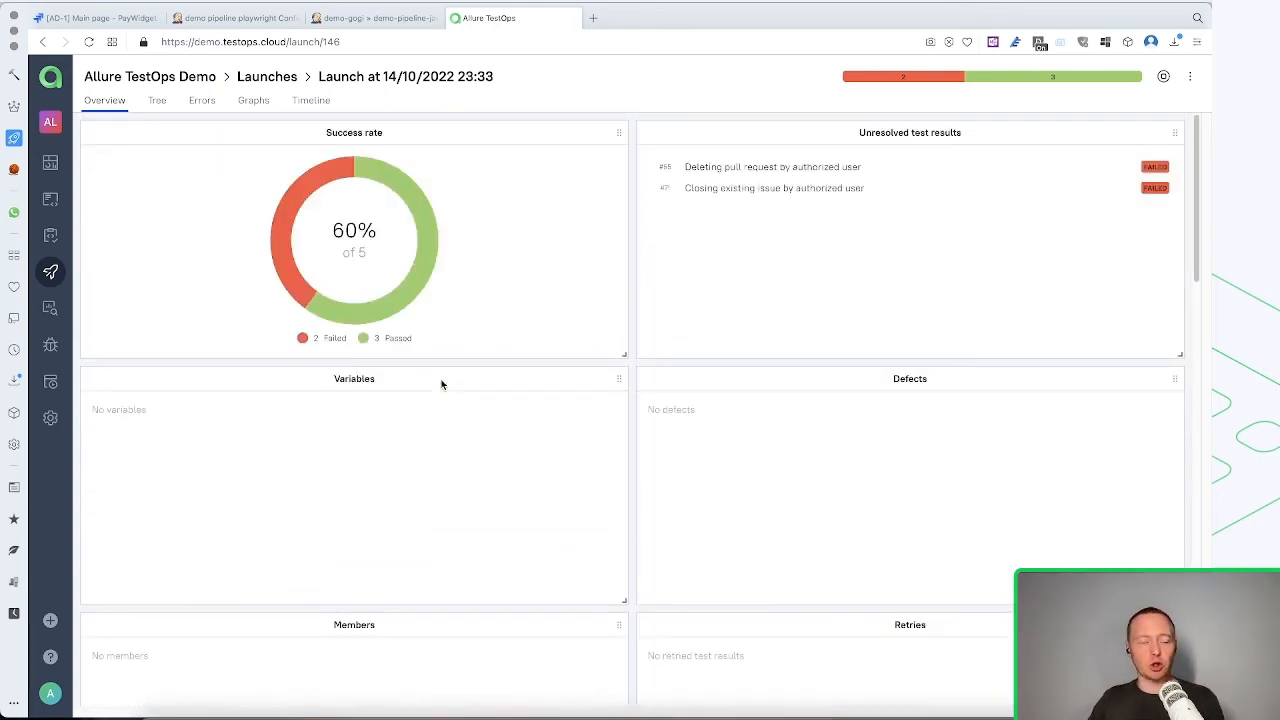
Close the 23:33 launch and review the project's test cases, jobs and test plans lists
{"action": "left_click", "coordinate": [1163, 77]}
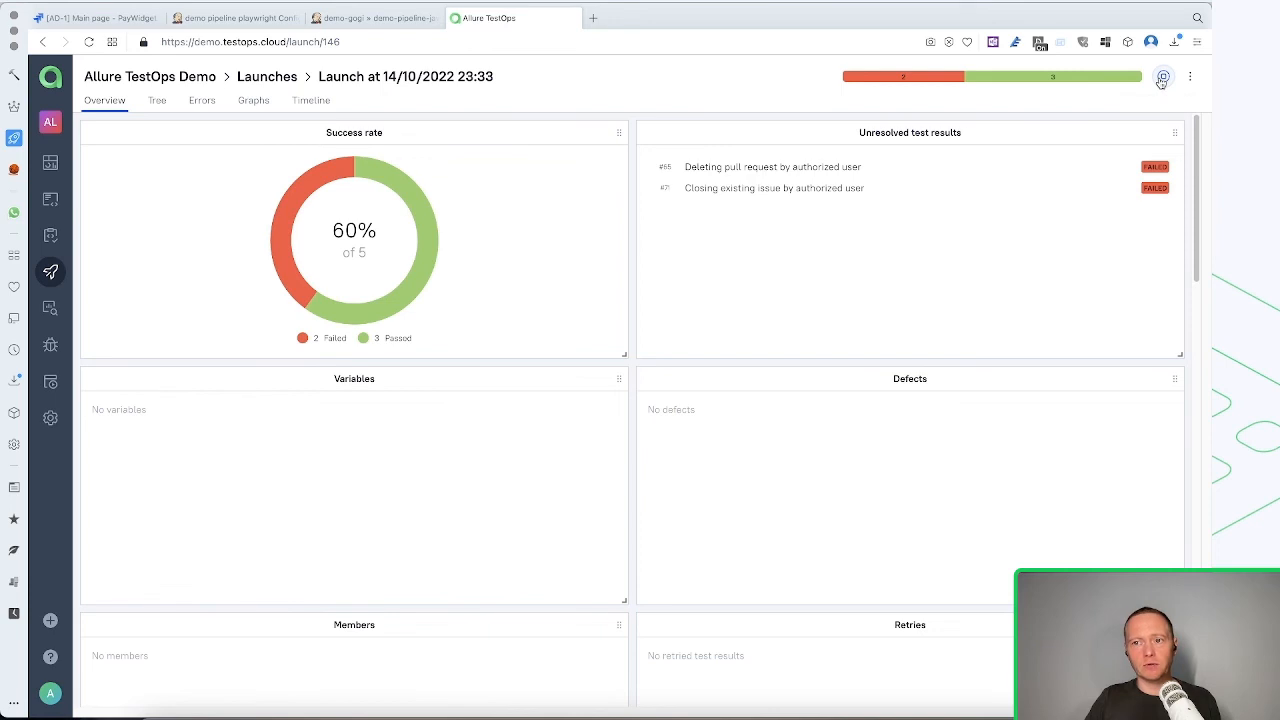
{"action": "left_click", "coordinate": [51, 279]}
{"action": "left_click", "coordinate": [50, 200]}
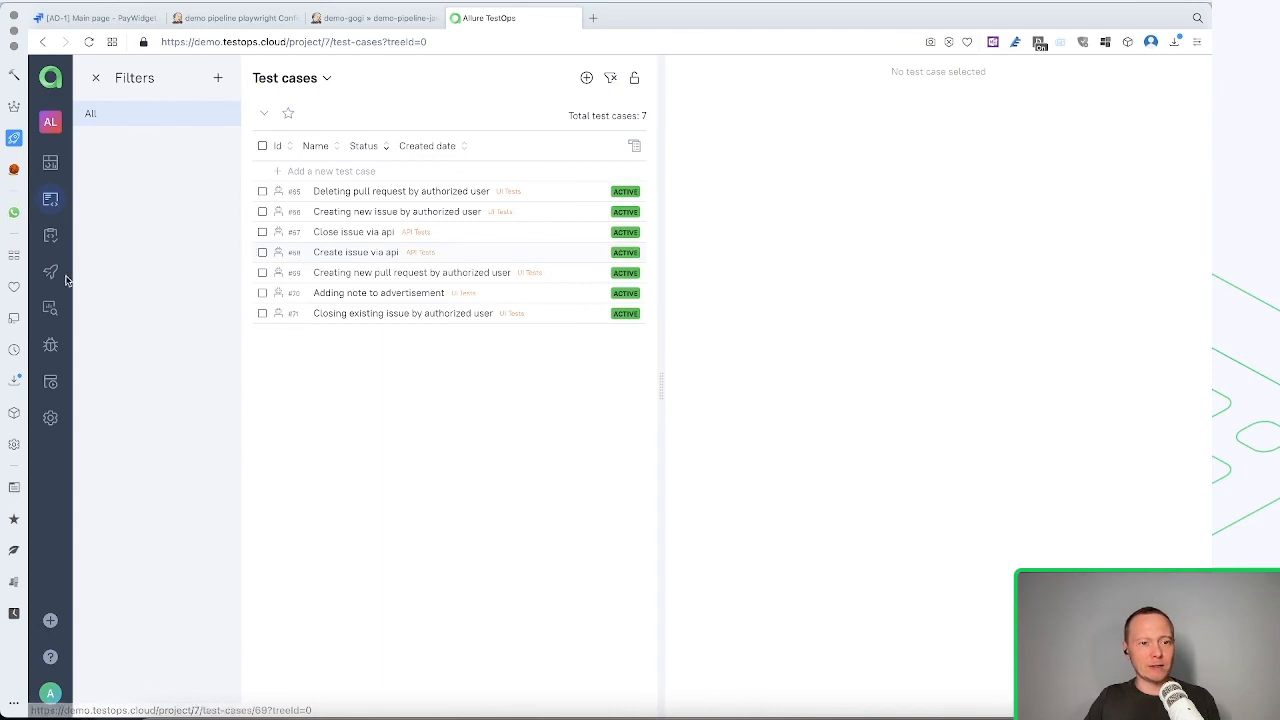
{"action": "left_click", "coordinate": [50, 382]}
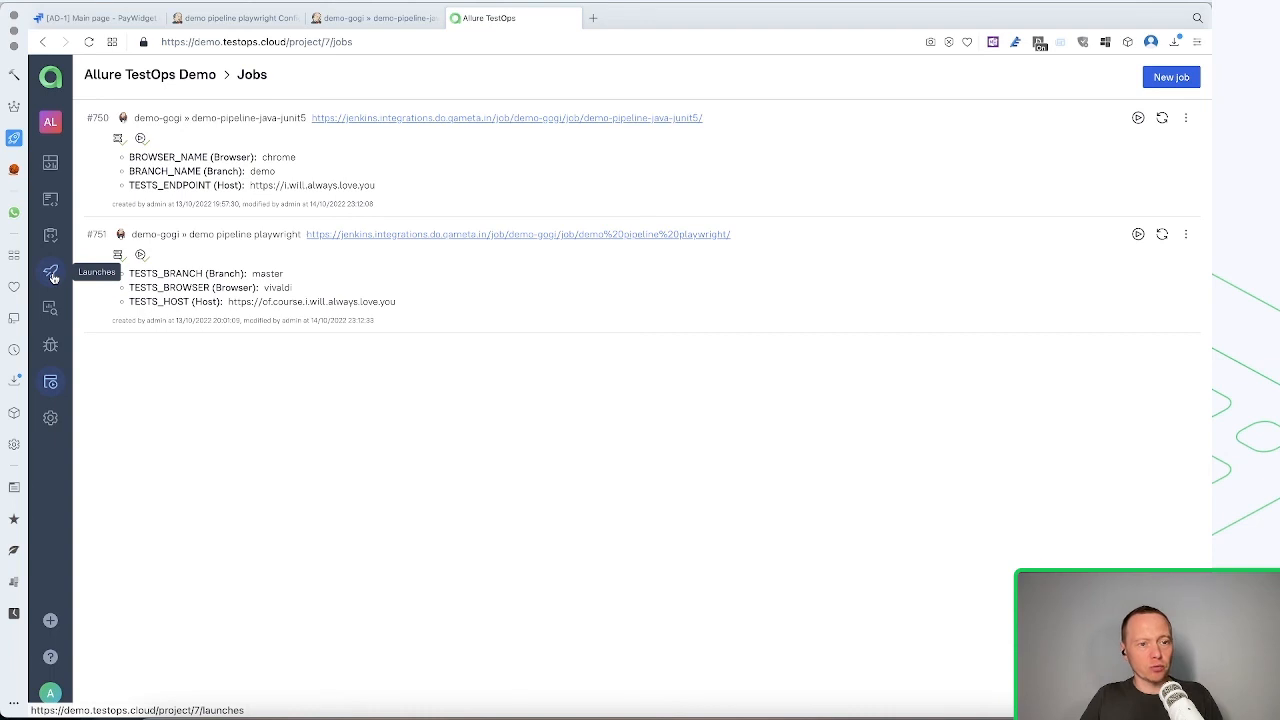
{"action": "left_click", "coordinate": [50, 235]}
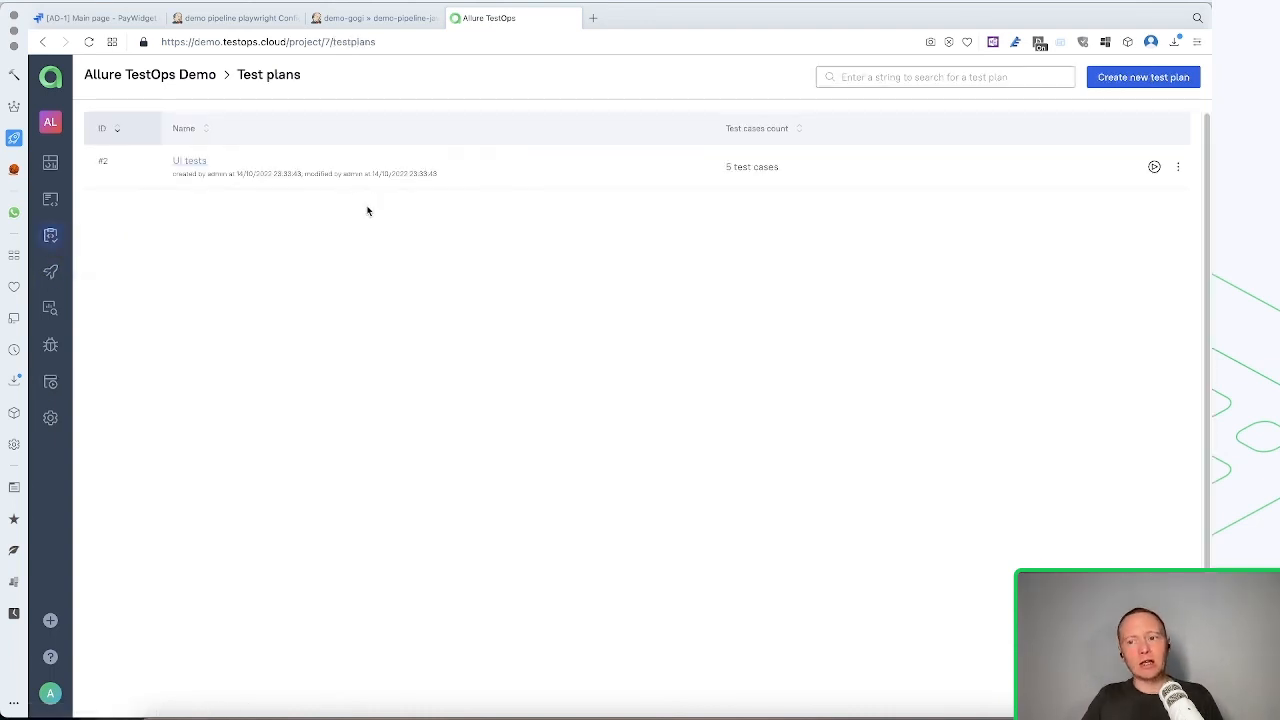